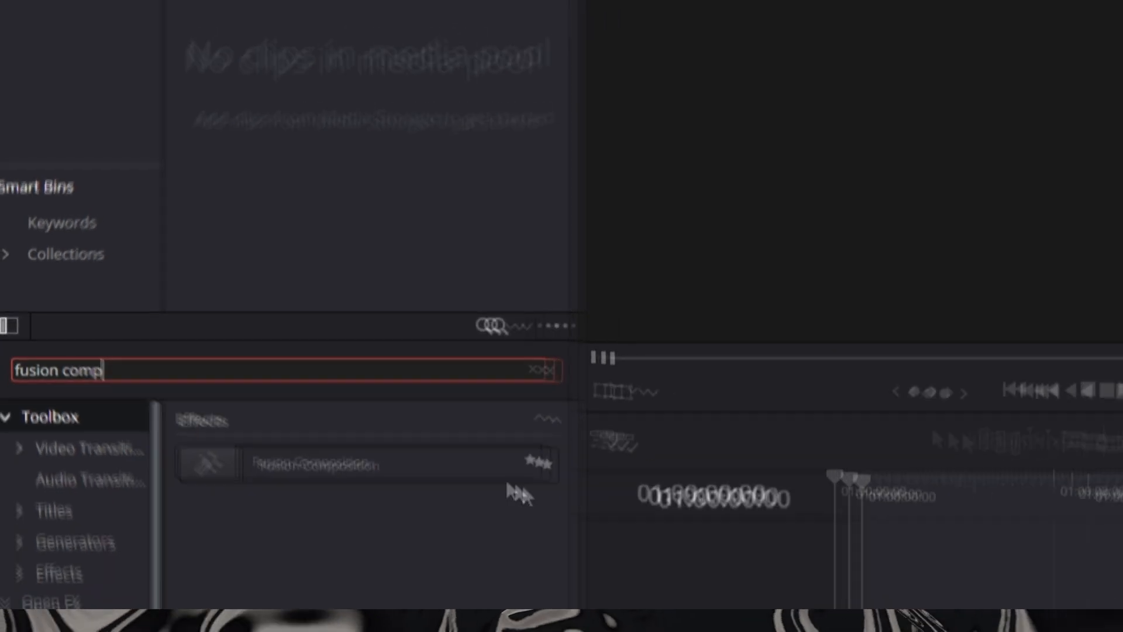
Add a Fusion Composition at the start of the Video 1 track and open it in the Fusion page
left_click_drag(575, 489, 441, 491)
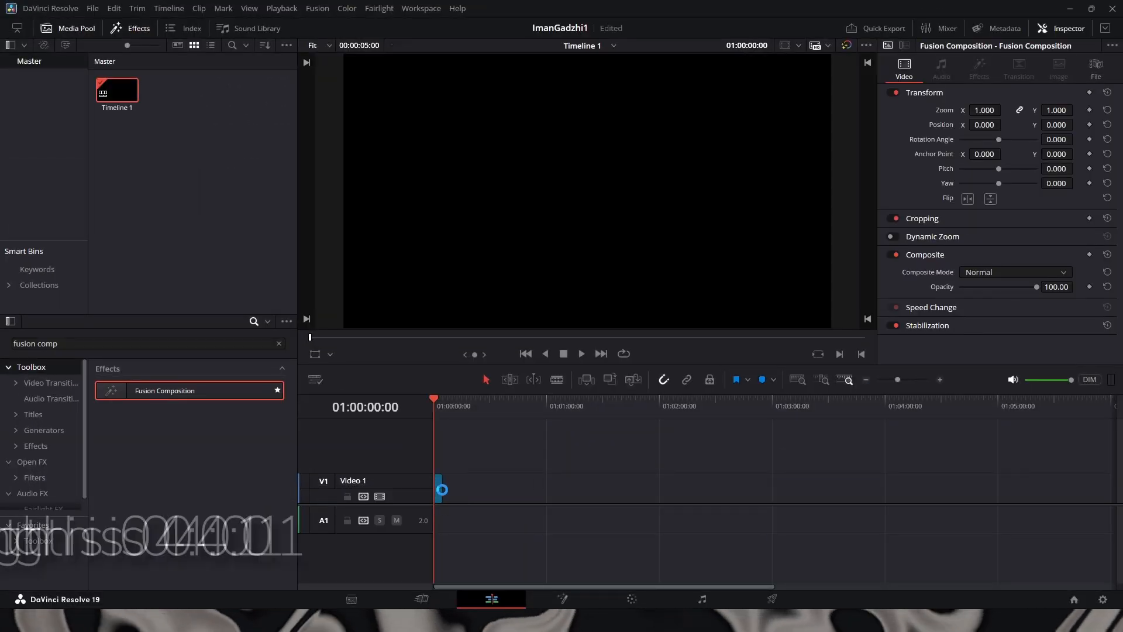
right_click(449, 483)
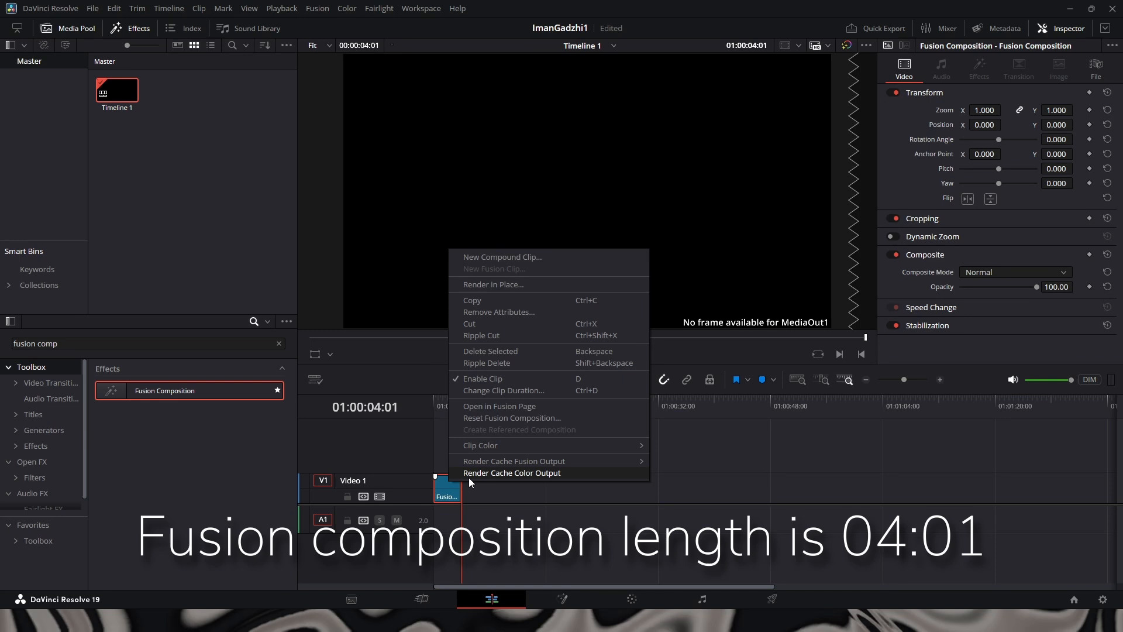
left_click(503, 407)
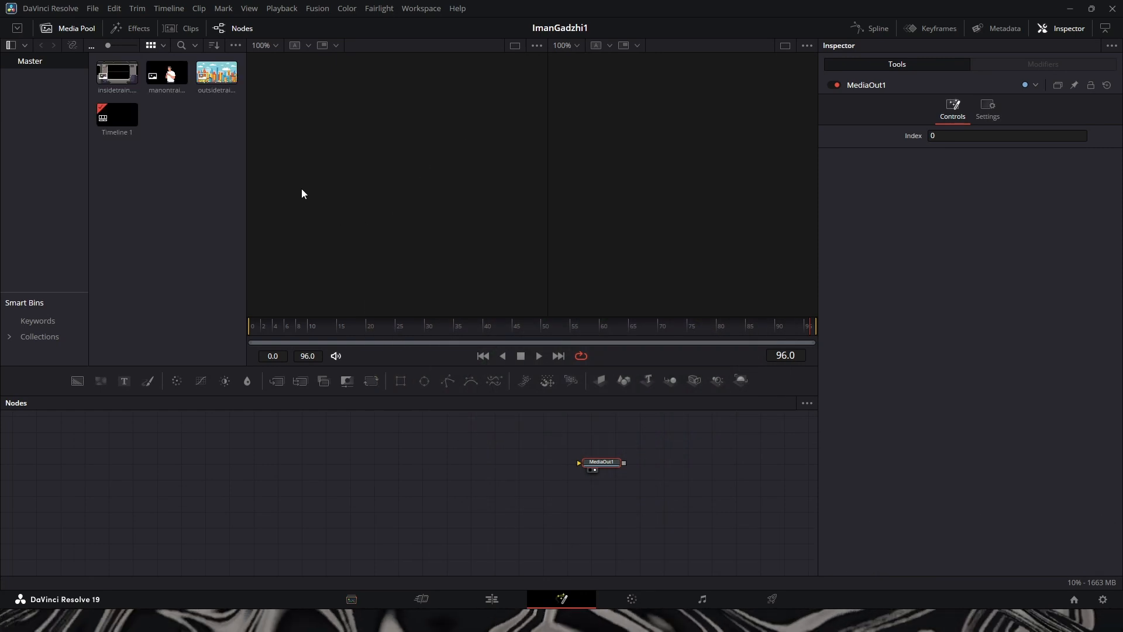
Add the outsidetrainfinal.png image to the node graph as a media input and select its node
left_click(216, 80)
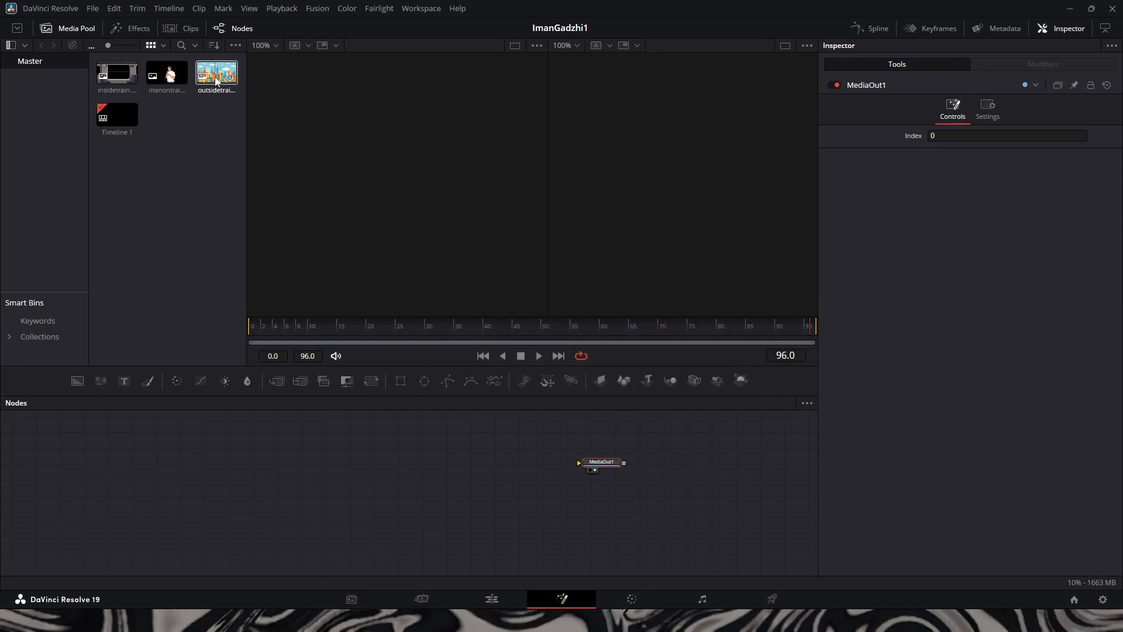
left_click_drag(216, 81, 271, 480)
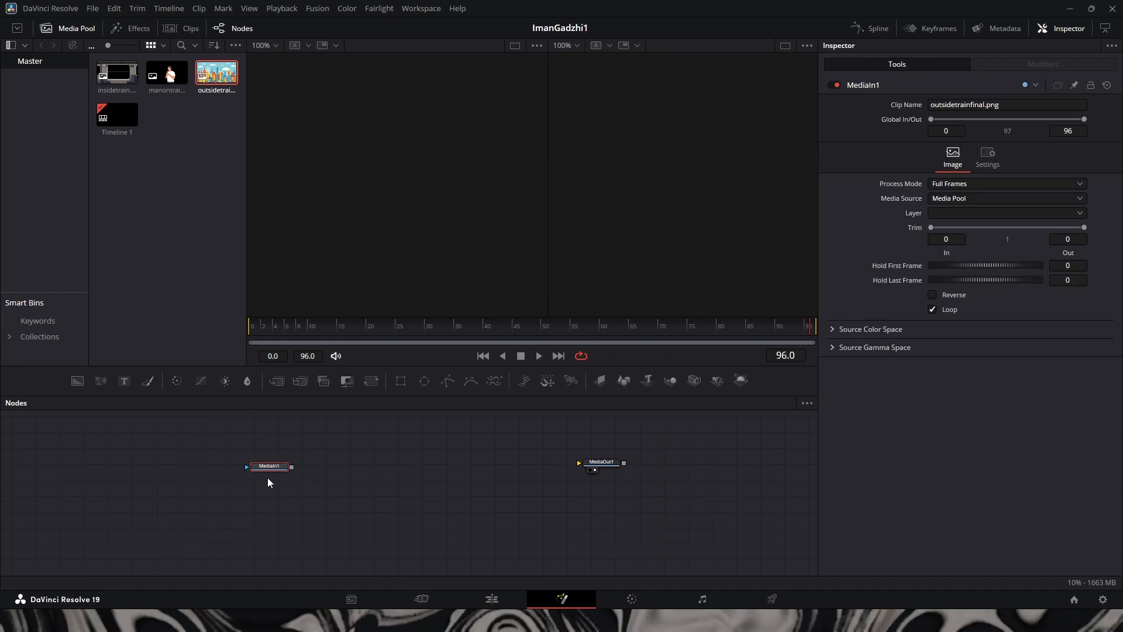
left_click(272, 476)
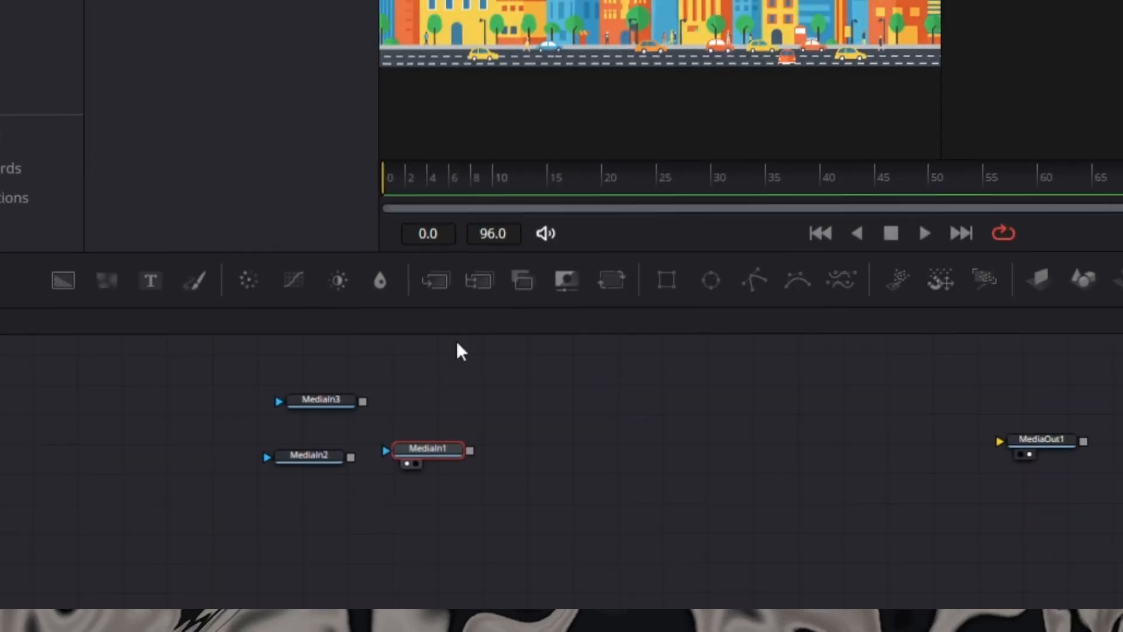
Merge the train interior image over the outside background and connect the merge output to MediaOut1
left_click(442, 287)
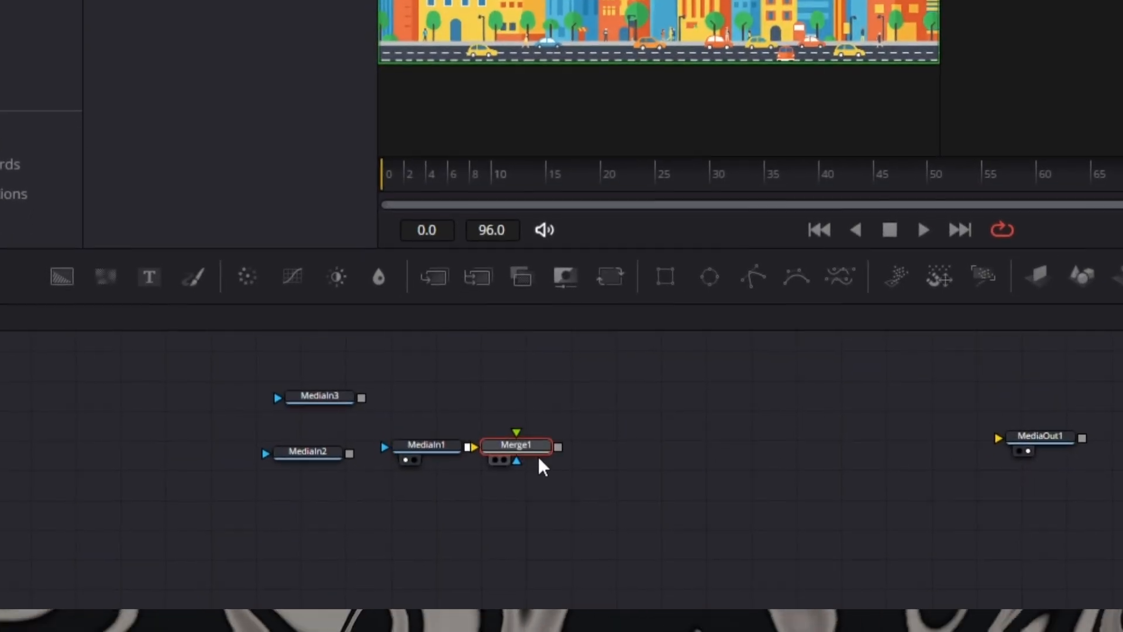
left_click(291, 463)
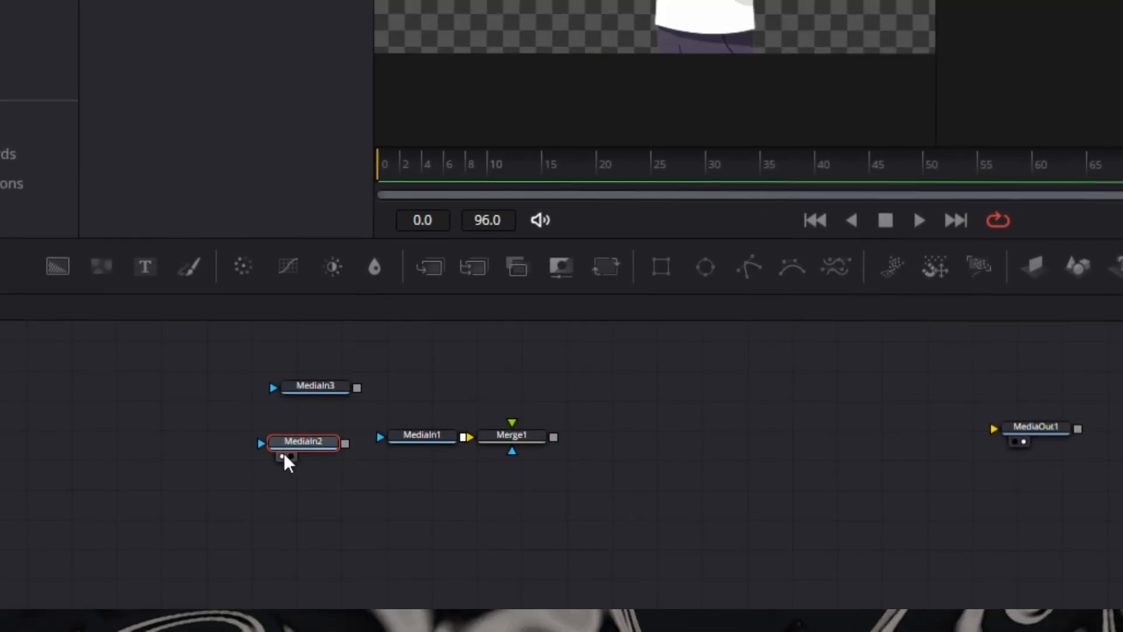
left_click(313, 390)
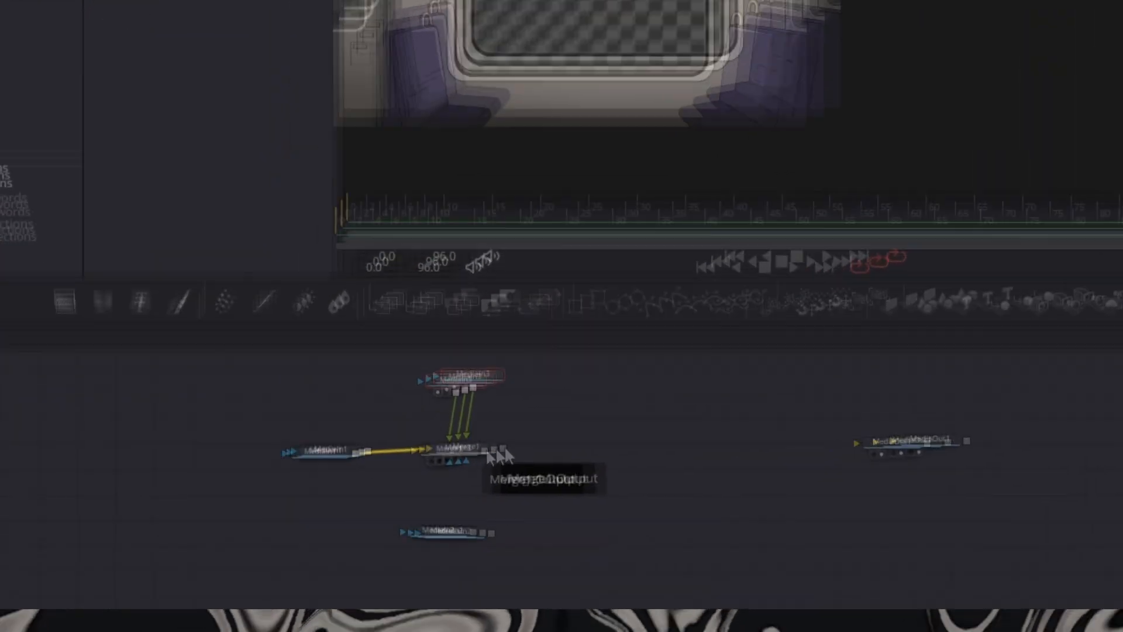
left_click_drag(555, 444, 1030, 437)
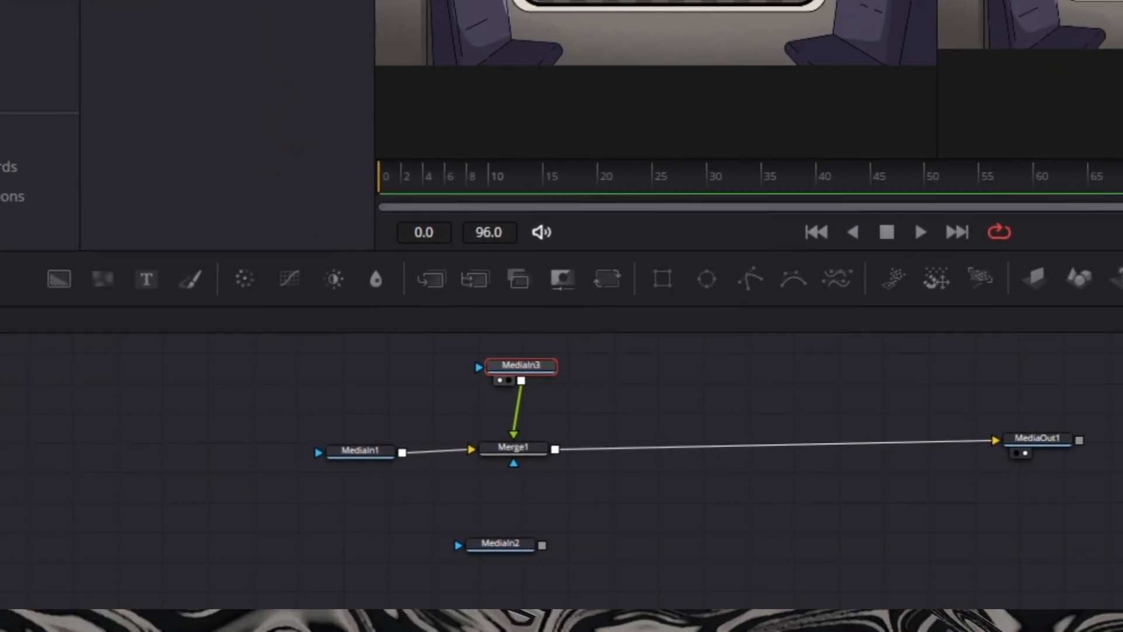
Insert a second Merge node after Merge1 and connect the man image, MediaIn2, as its foreground
left_click_drag(533, 541, 657, 393)
left_click(539, 443)
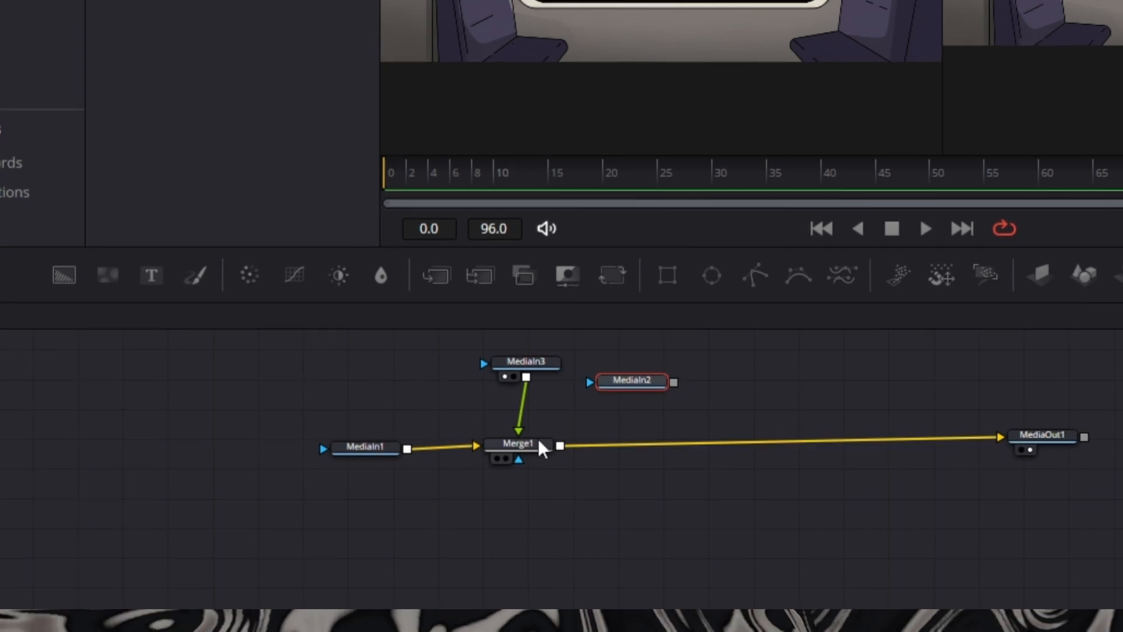
left_click(439, 273)
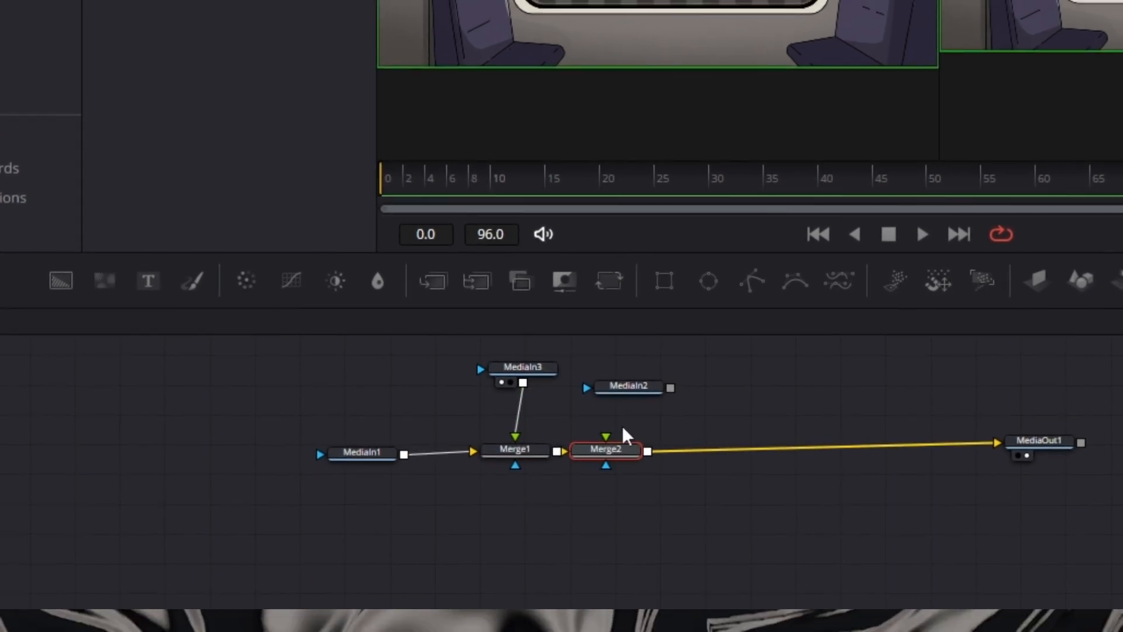
left_click_drag(632, 381, 620, 451)
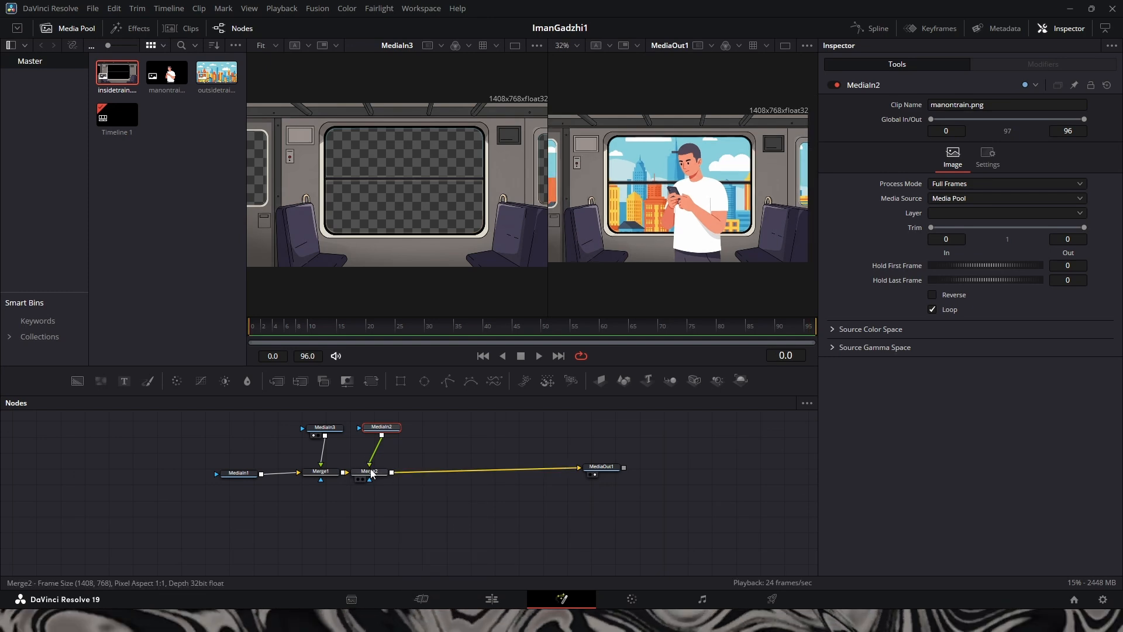
Add a Transform node after MediaIn2, the man image's media input
left_click(371, 472)
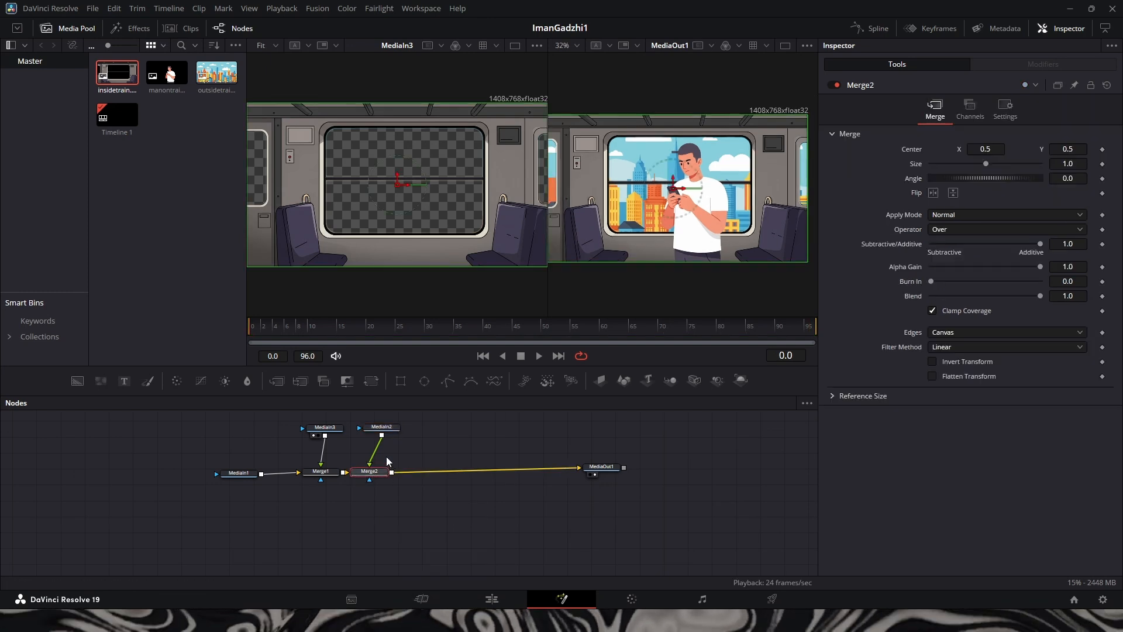
left_click(383, 433)
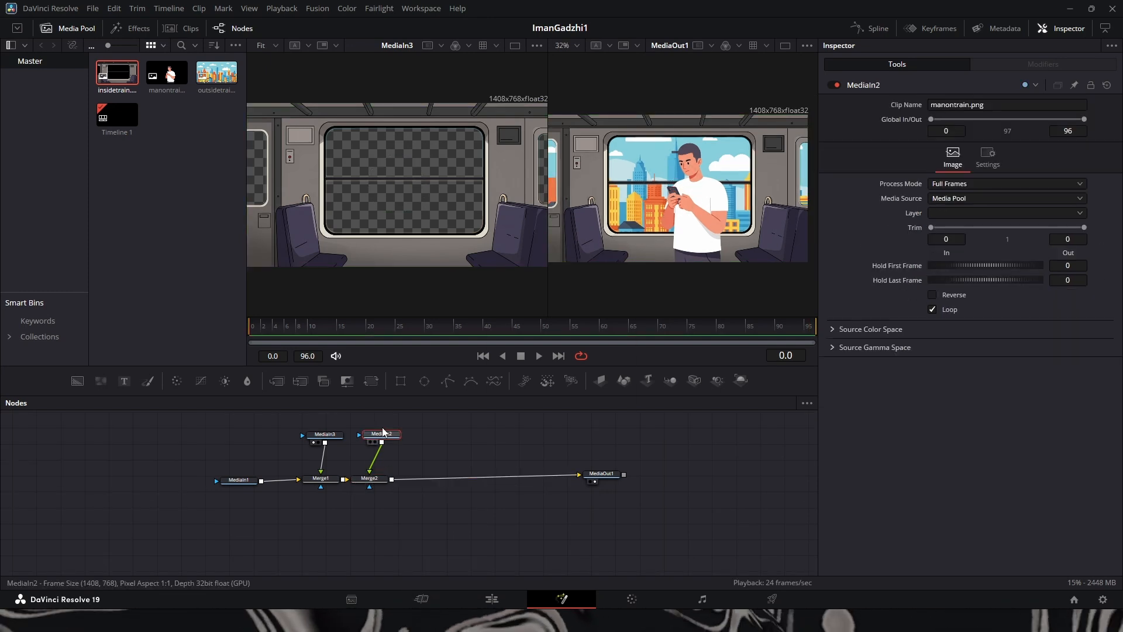
key("shift+space")
type("transfo")
key("Return")
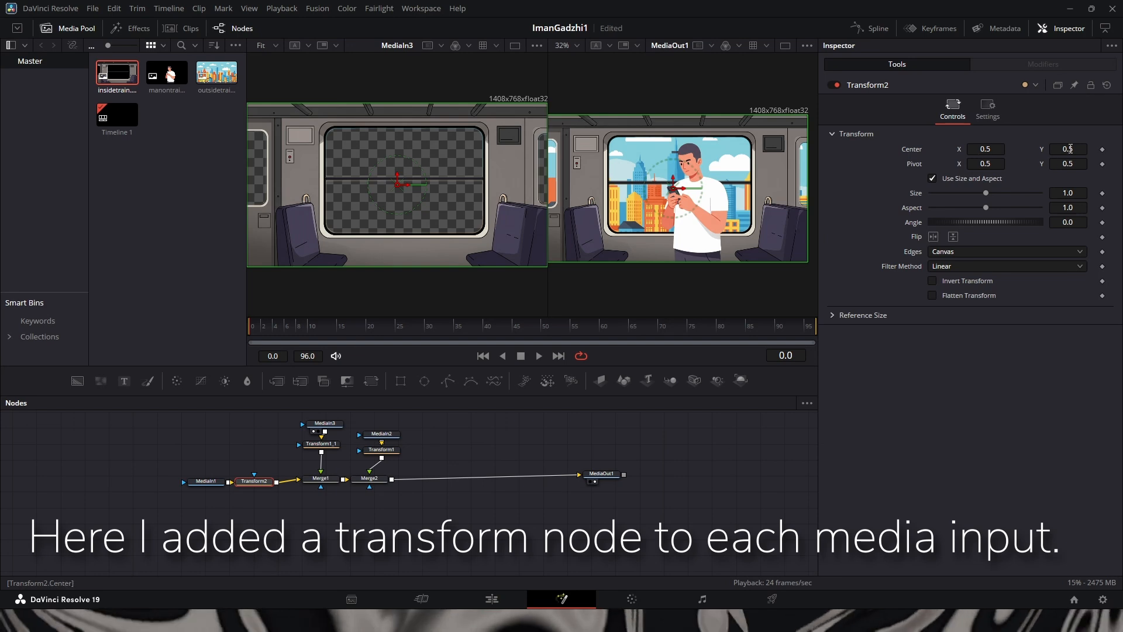
Enlarge the outside background to size 1.3 and raise its Center Y to 0.782 in Transform2
left_click_drag(1071, 148, 1120, 149)
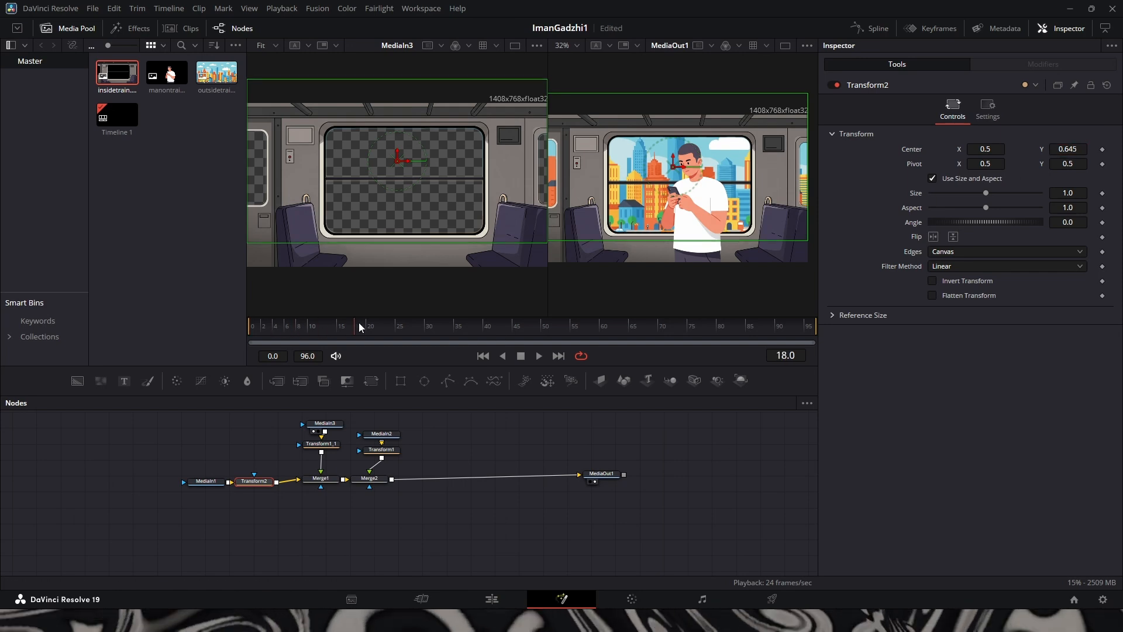
left_click(264, 326)
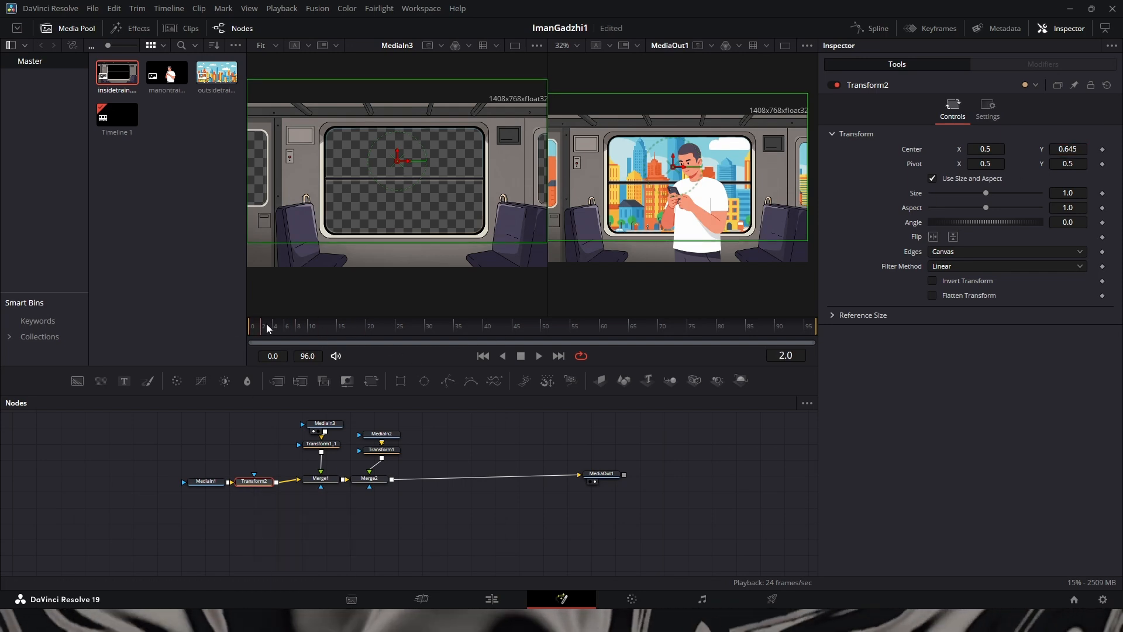
left_click_drag(985, 149, 989, 149)
key("ctrl+z")
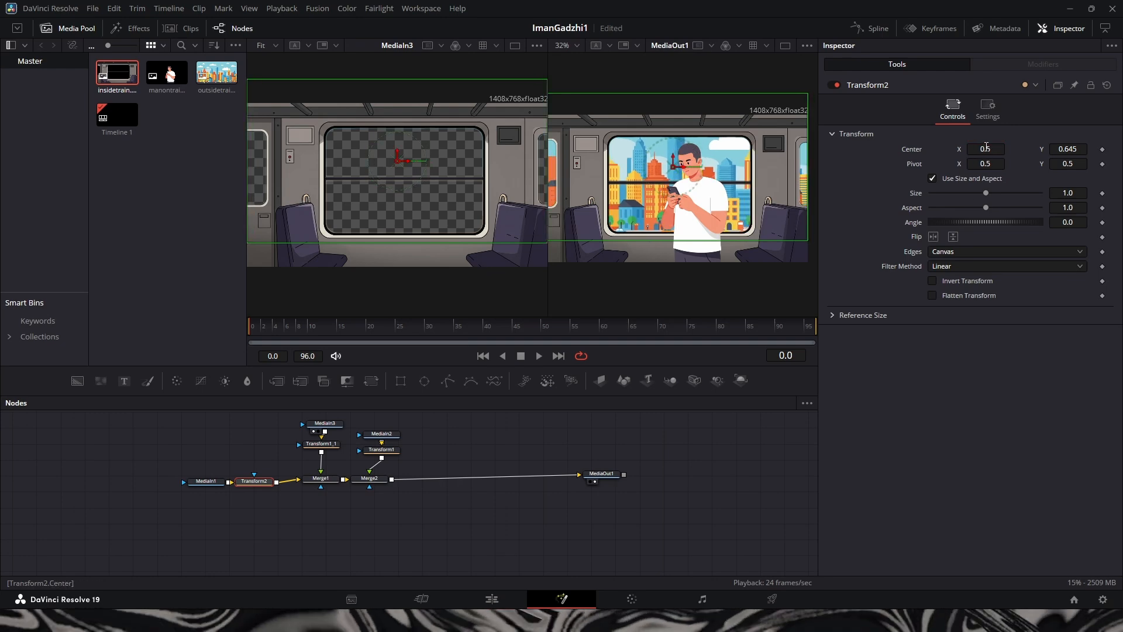
left_click_drag(986, 193, 1034, 188)
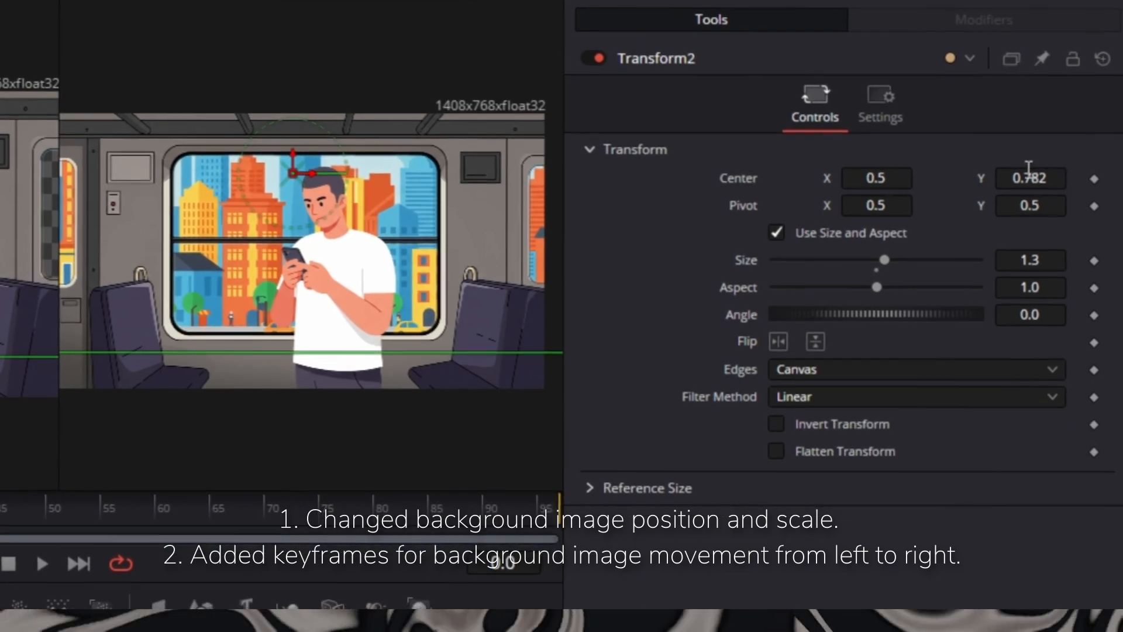
Animate the background's horizontal movement with Center keyframes at frames 0 and 95, lowering X at the second, and play it back
left_click(1096, 180)
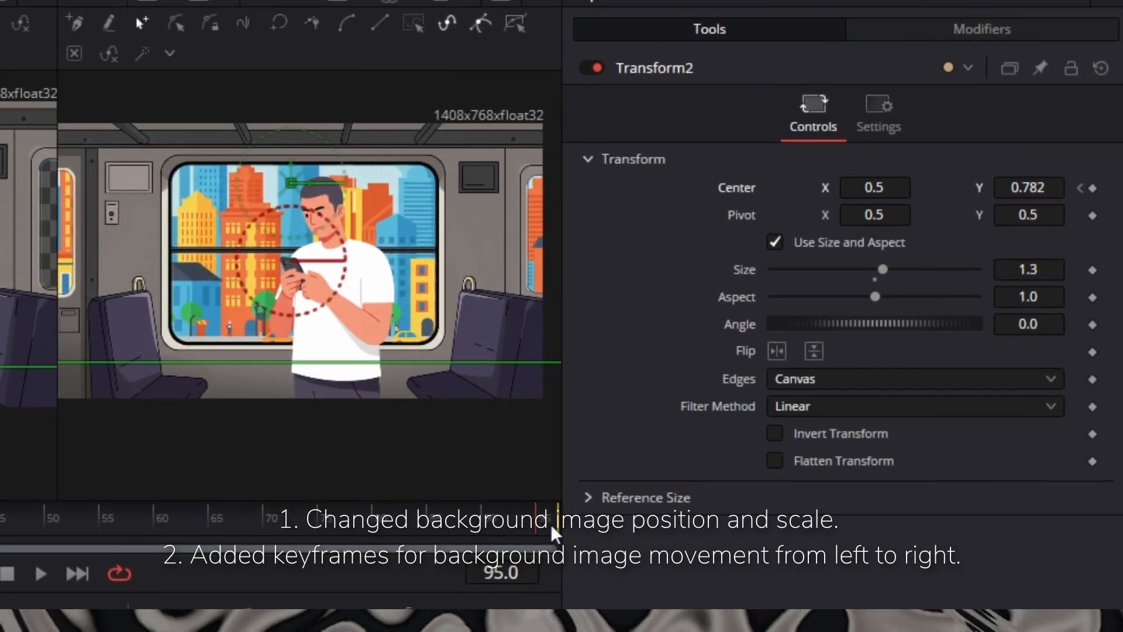
left_click_drag(881, 191, 798, 190)
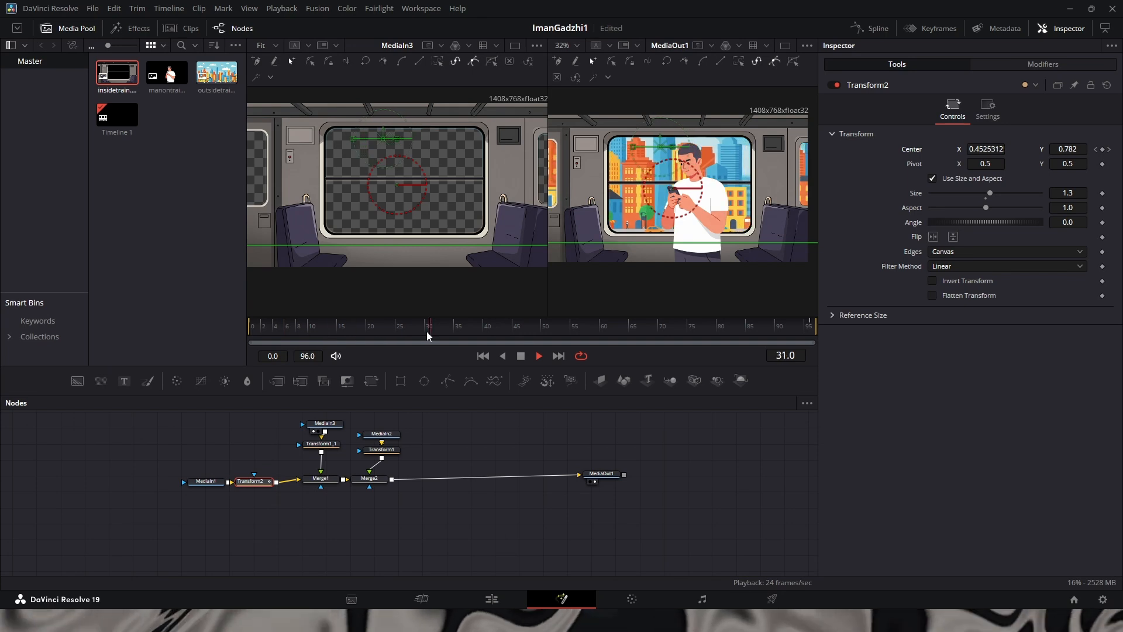
left_click_drag(462, 327, 219, 334)
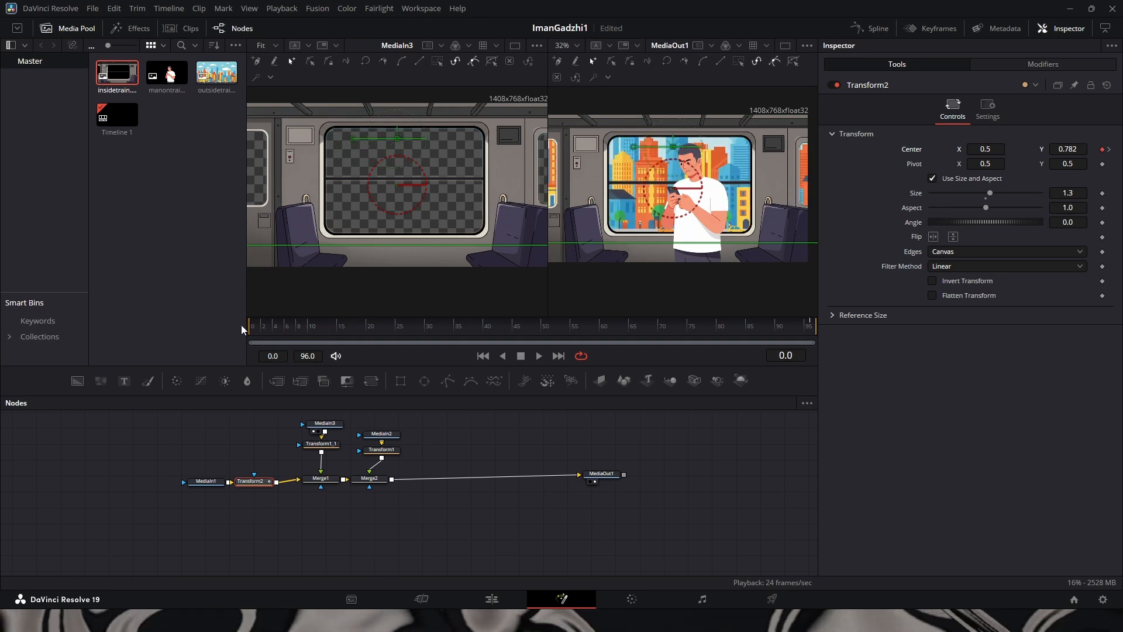
key("space")
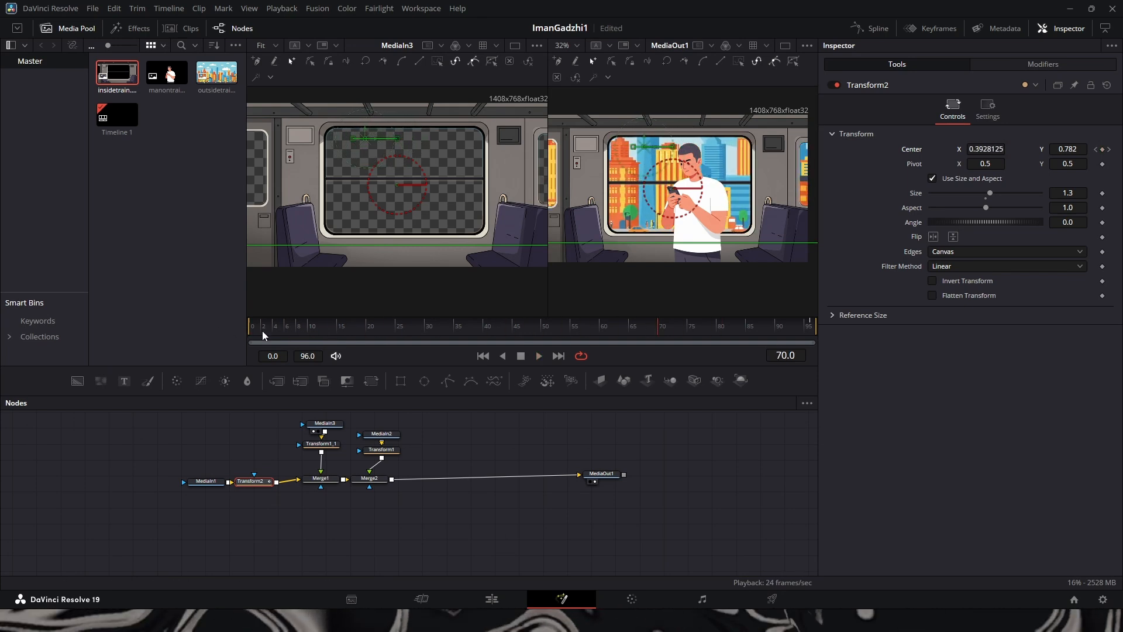
Move the MediaIn1 and Transform2 nodes together farther away from Merge1
left_click_drag(290, 438, 193, 494)
left_click_drag(261, 484, 227, 482)
left_click(225, 482)
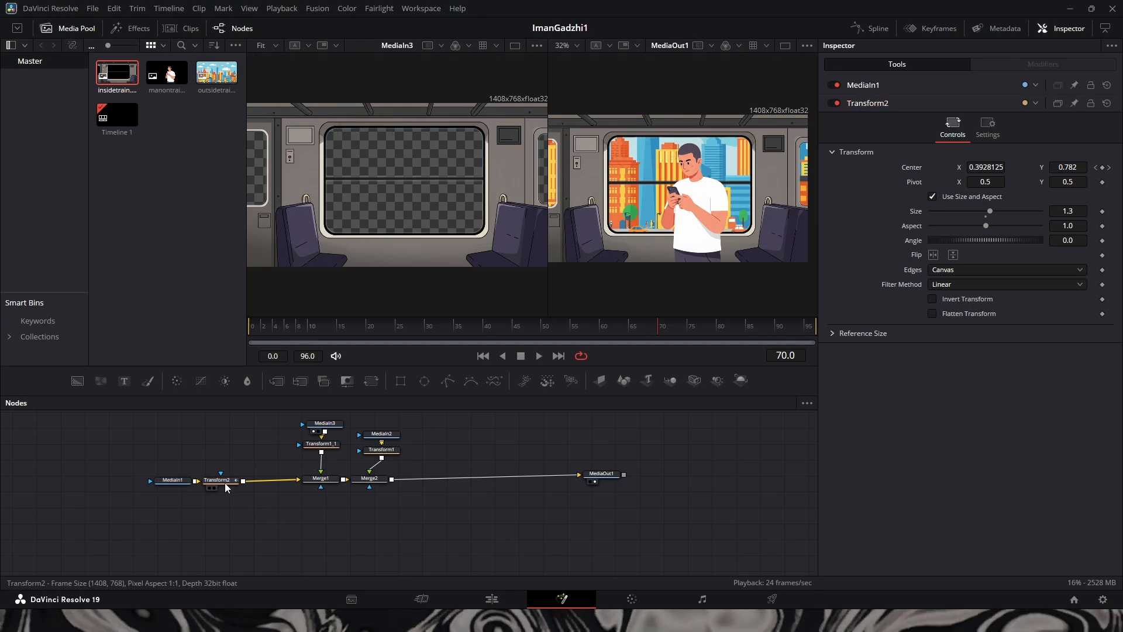
Examine the background's Center displacement curve in the Spline editor, close the editor and play the animation
left_click(873, 30)
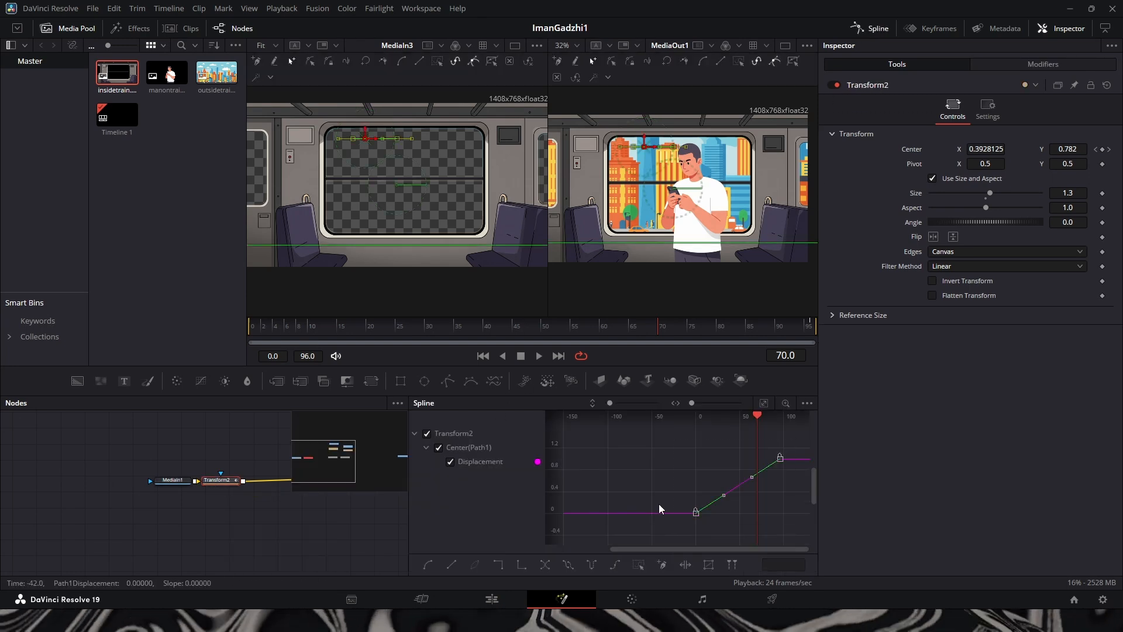
left_click(873, 30)
key("space")
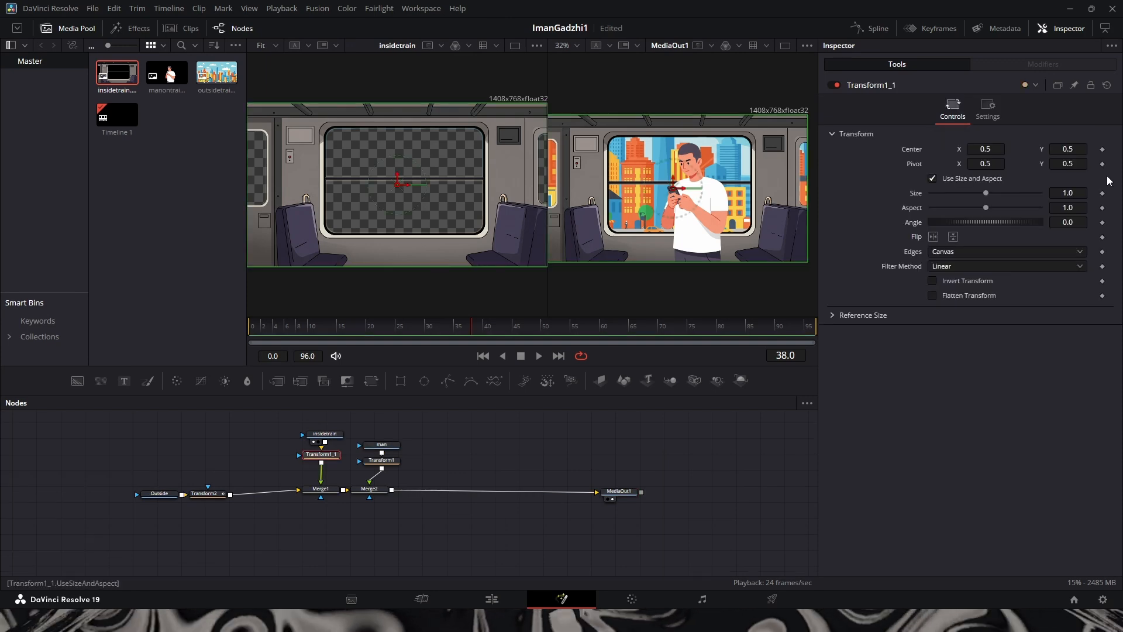
Set the train interior's size to 1.014 in its Transform1_1 node
left_click_drag(418, 427, 386, 465)
left_click(322, 454)
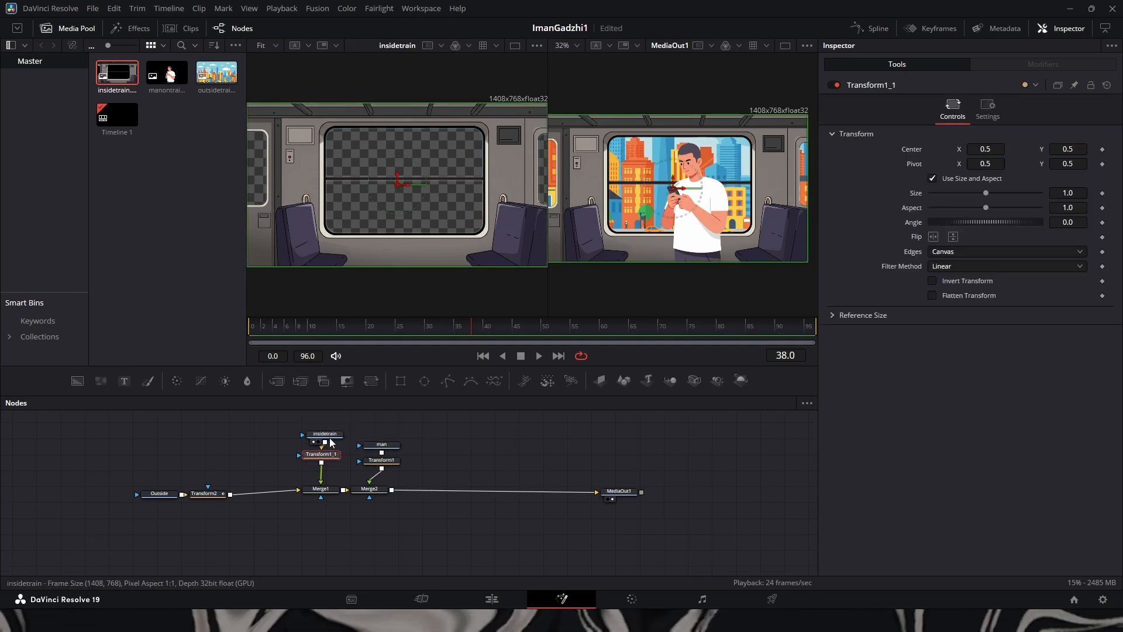
left_click(325, 434)
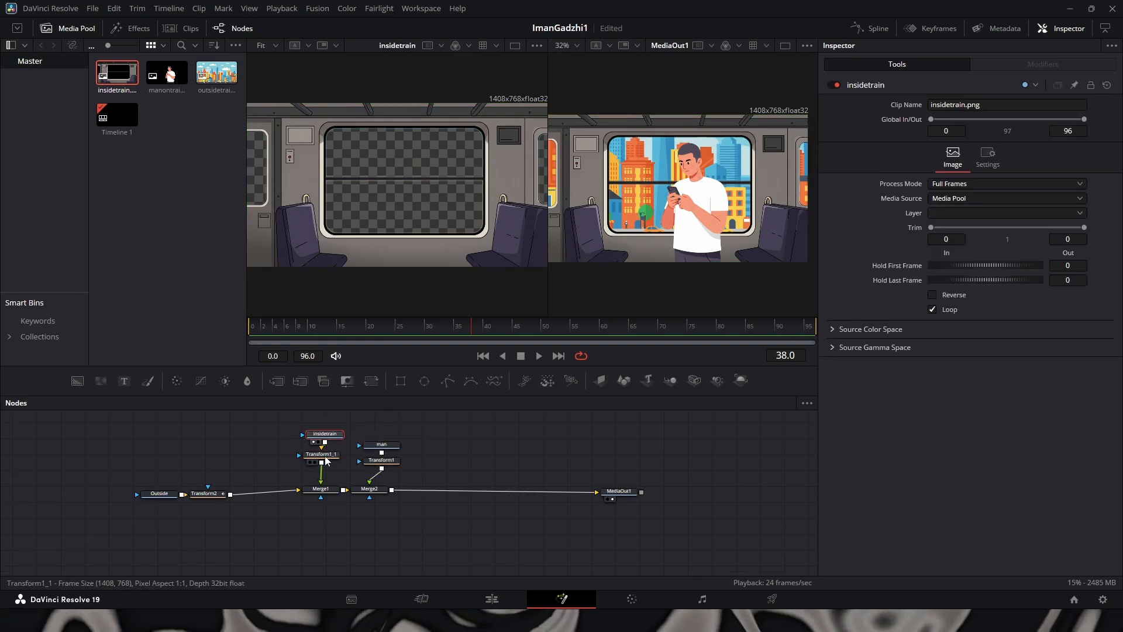
left_click(323, 455)
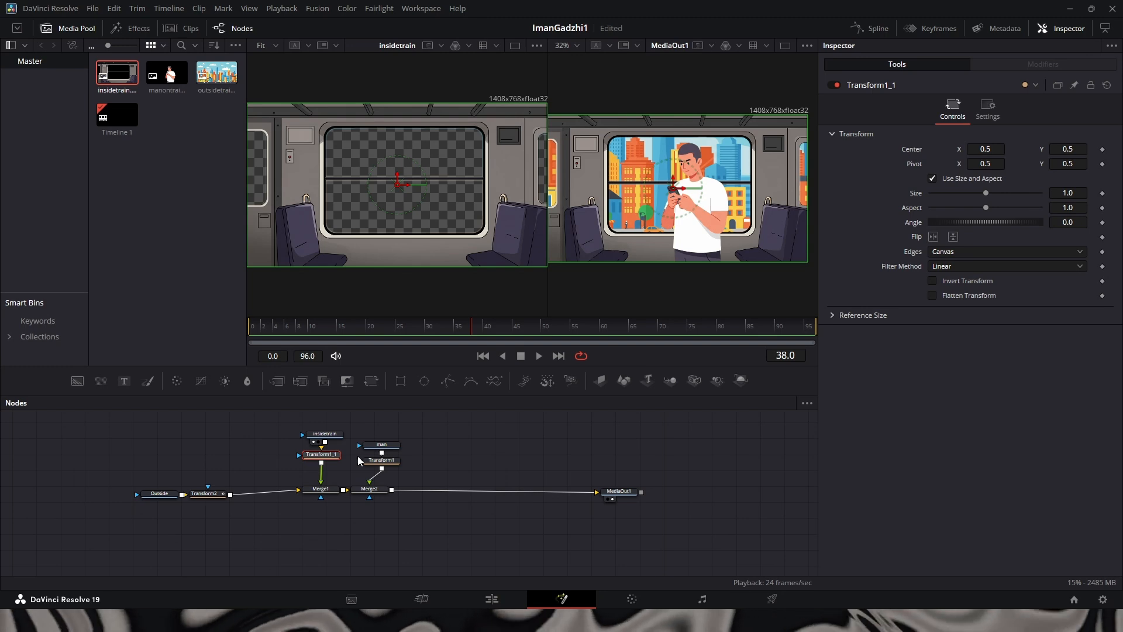
left_click_drag(986, 193, 988, 195)
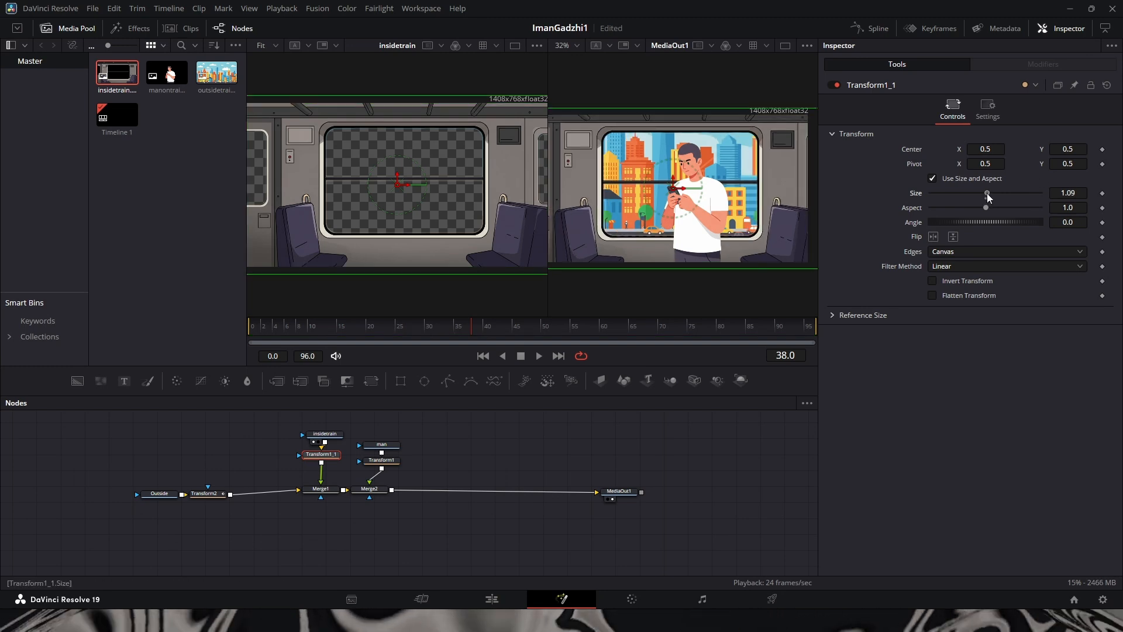
mouse_move(1066, 192)
left_mouse_down()
mouse_move(1021, 192)
mouse_move(1066, 193)
left_mouse_up()
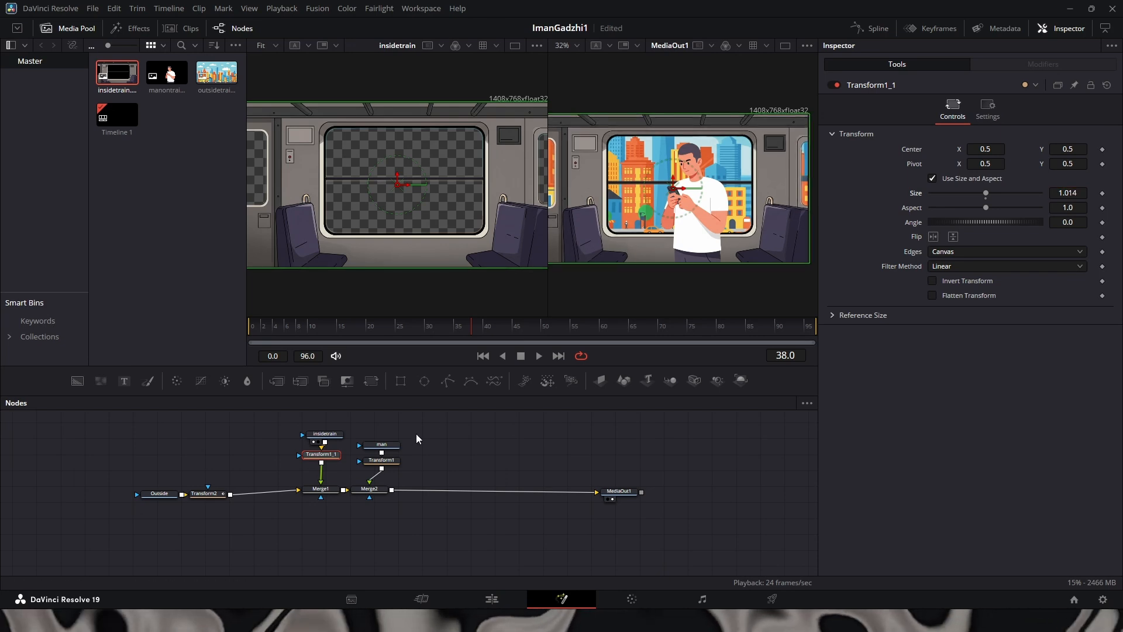
Add a Camera Shake node after the train interior's Transform1_1 node
left_click_drag(331, 462, 330, 455)
key("shift+space")
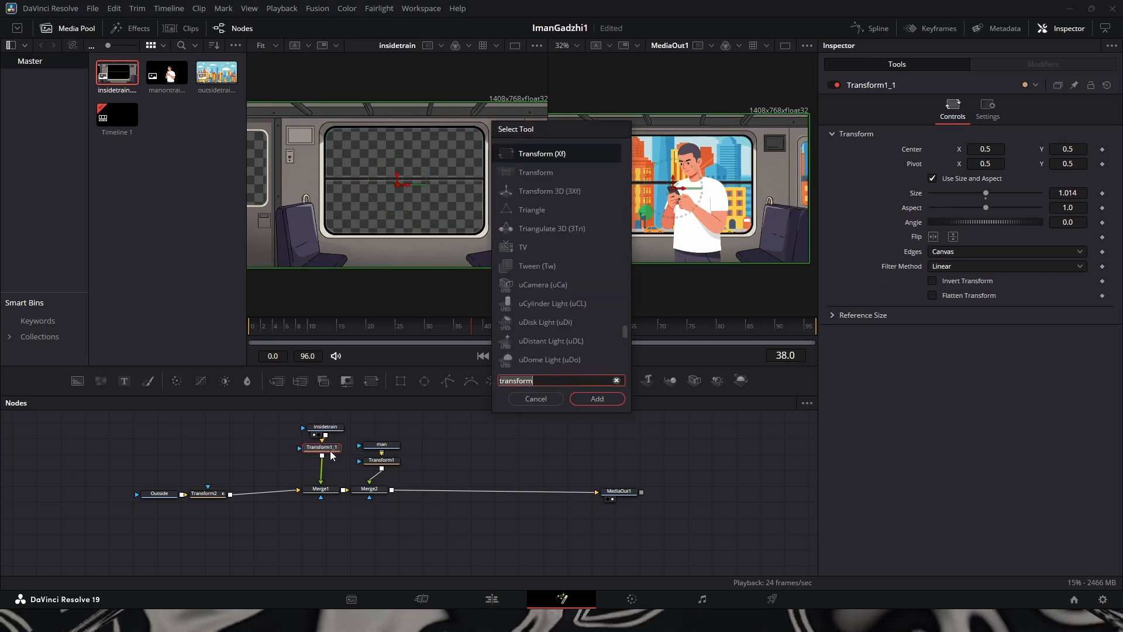
type("camera")
key("Return")
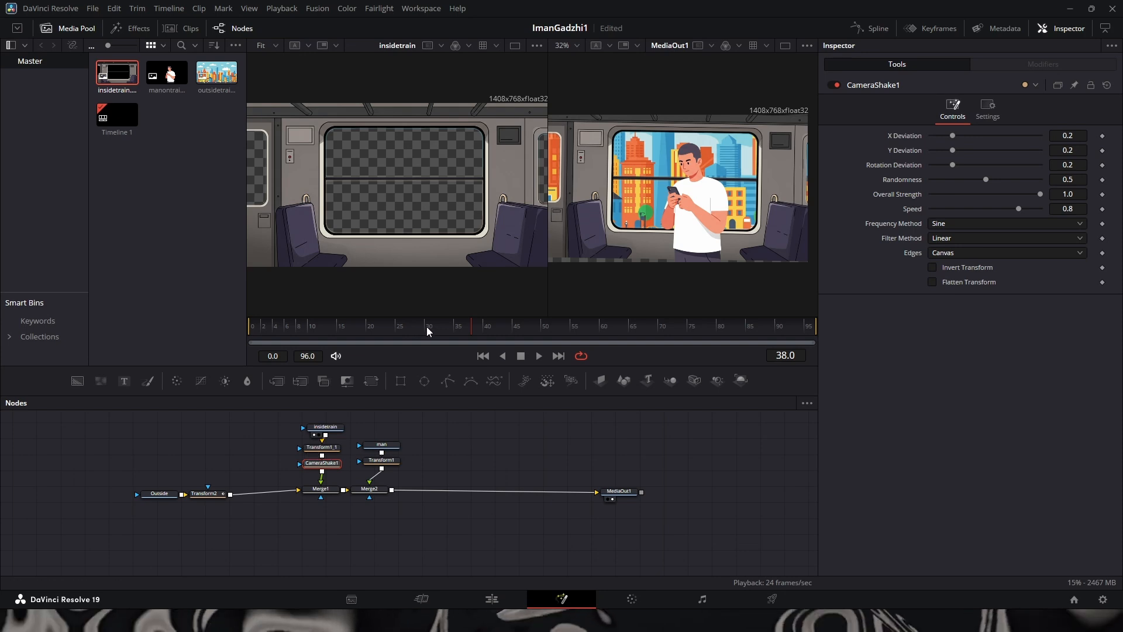
Lower the camera shake's Overall Strength to 0.043 and its Speed to 0.0, and play the composition
left_click_drag(1041, 194, 937, 195)
left_click_drag(1019, 209, 936, 193)
key("space")
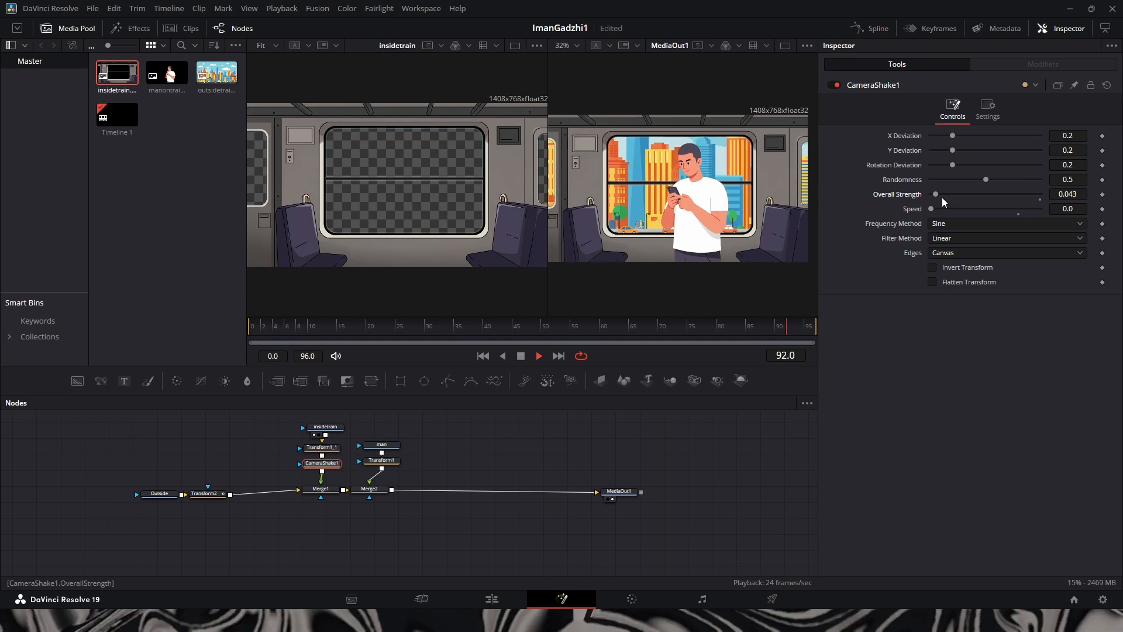
Set the train interior's camera shake Overall Strength to 0.019 and stop the playback
left_click_drag(935, 195, 932, 194)
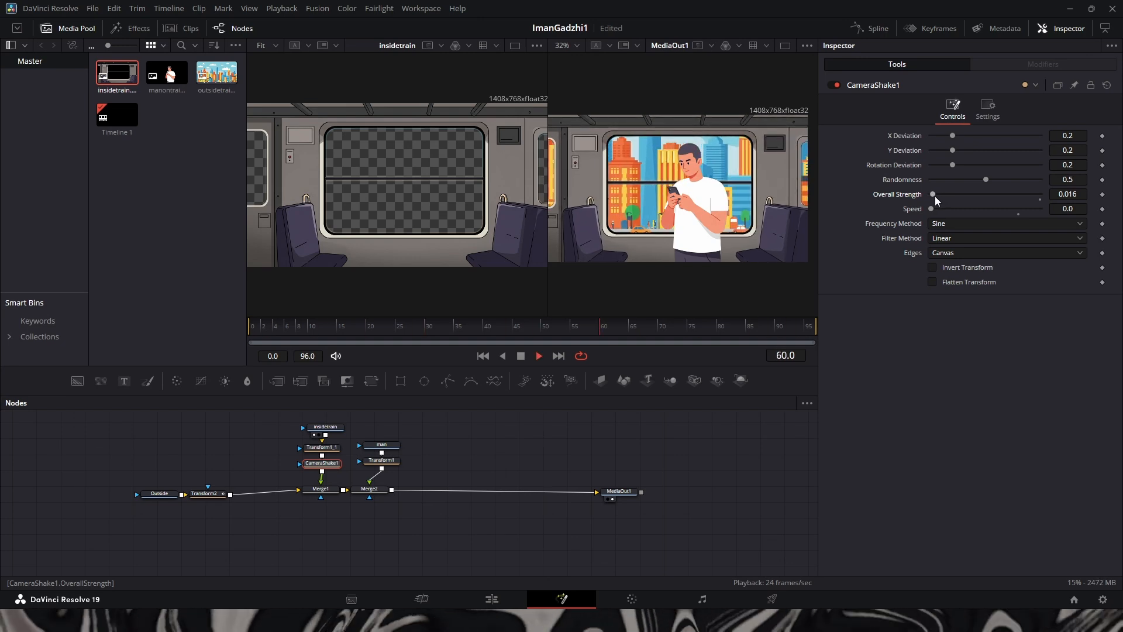
left_click_drag(1067, 198, 1070, 199)
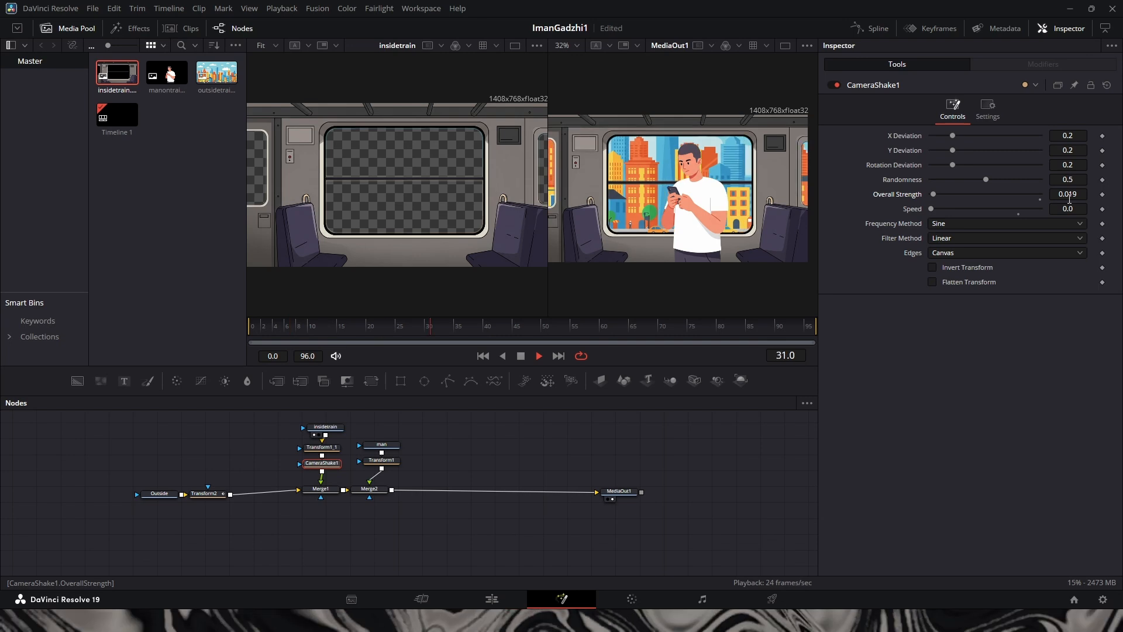
key("space")
Duplicate the CameraShake1 node, insert the copy between the man's Transform1 and Merge2 nodes, and play the composition
left_click_drag(353, 474, 384, 446)
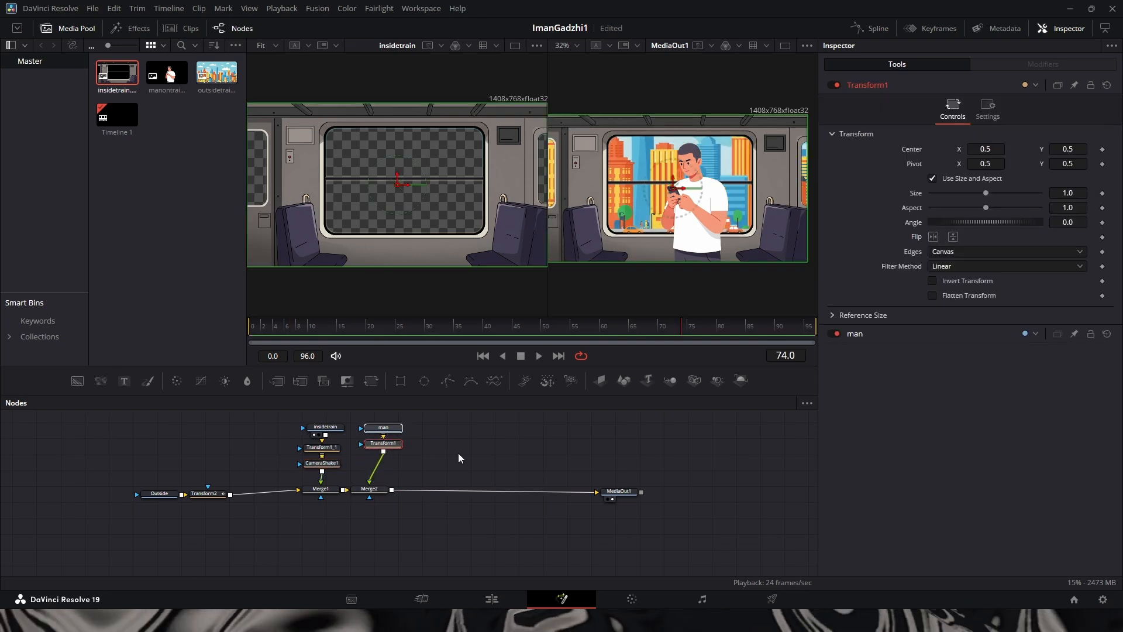
left_click(458, 452)
right_click(333, 471)
left_click(384, 468)
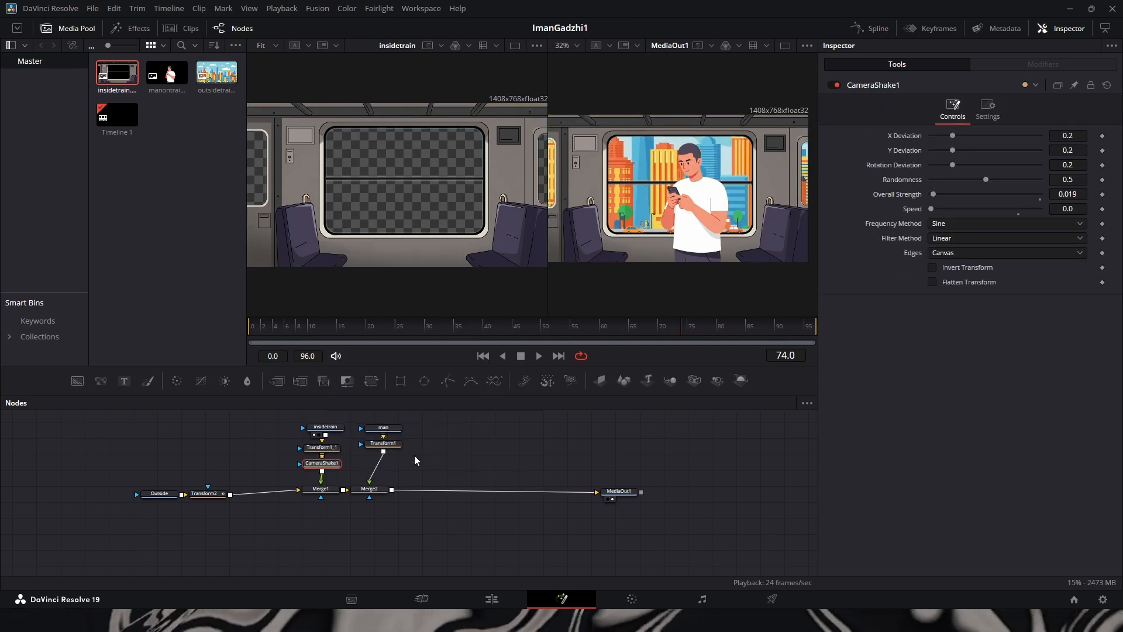
left_click_drag(381, 472, 384, 467)
left_click_drag(406, 467, 370, 491)
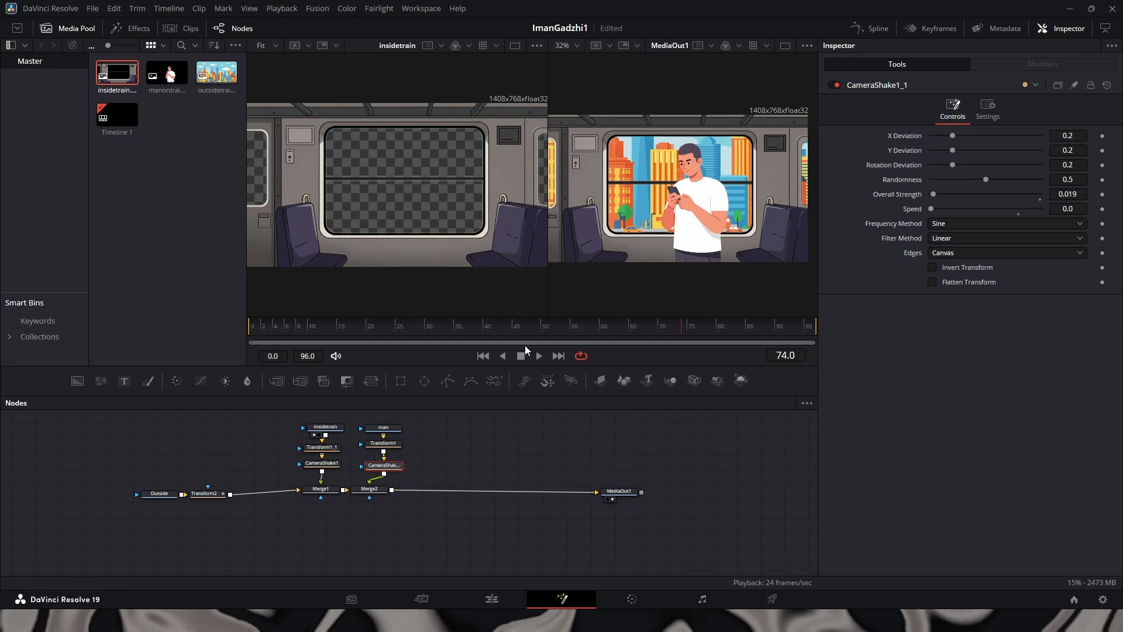
left_click(293, 328)
key("space")
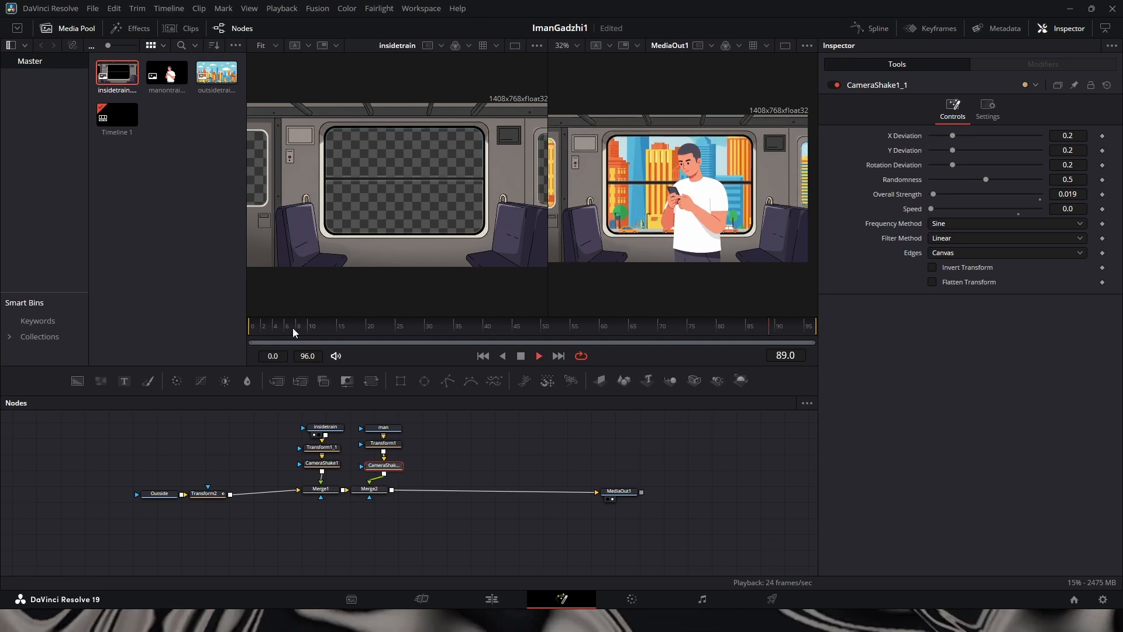
Make room in the node graph, add a Merge node after Transform2 and connect a new BSpline node to it
left_click_drag(331, 492, 397, 496)
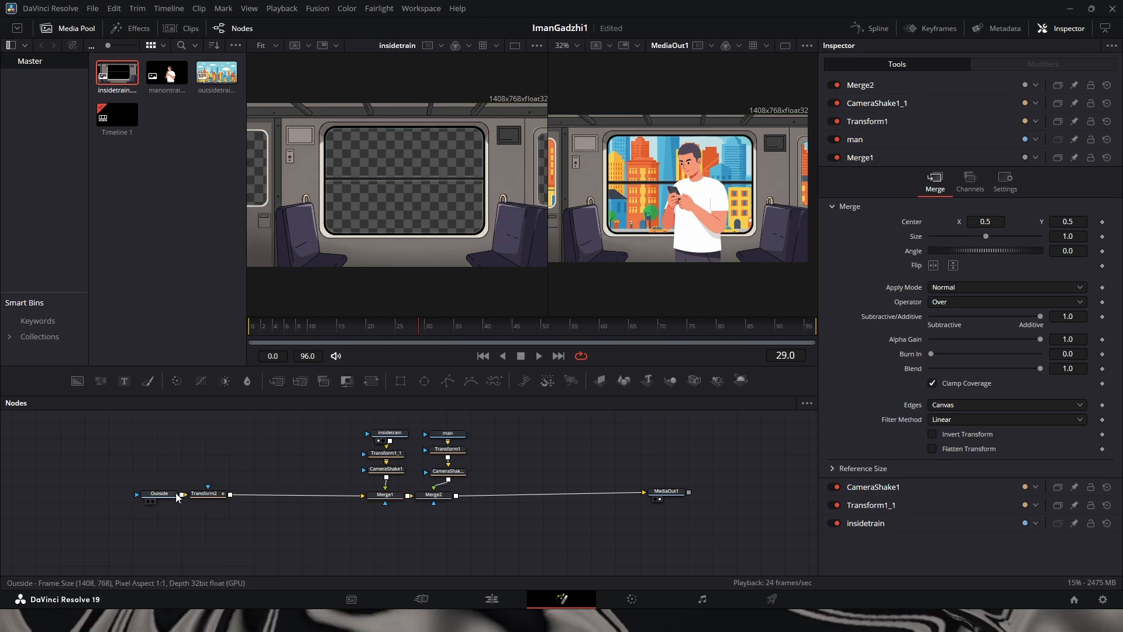
left_click(204, 493)
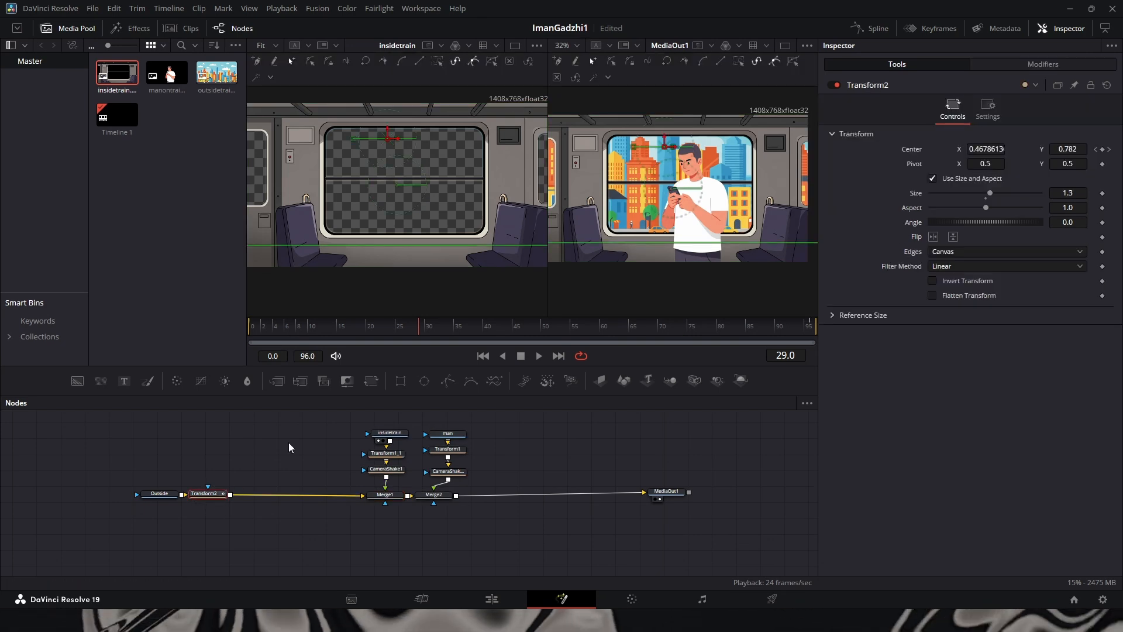
left_click(280, 384)
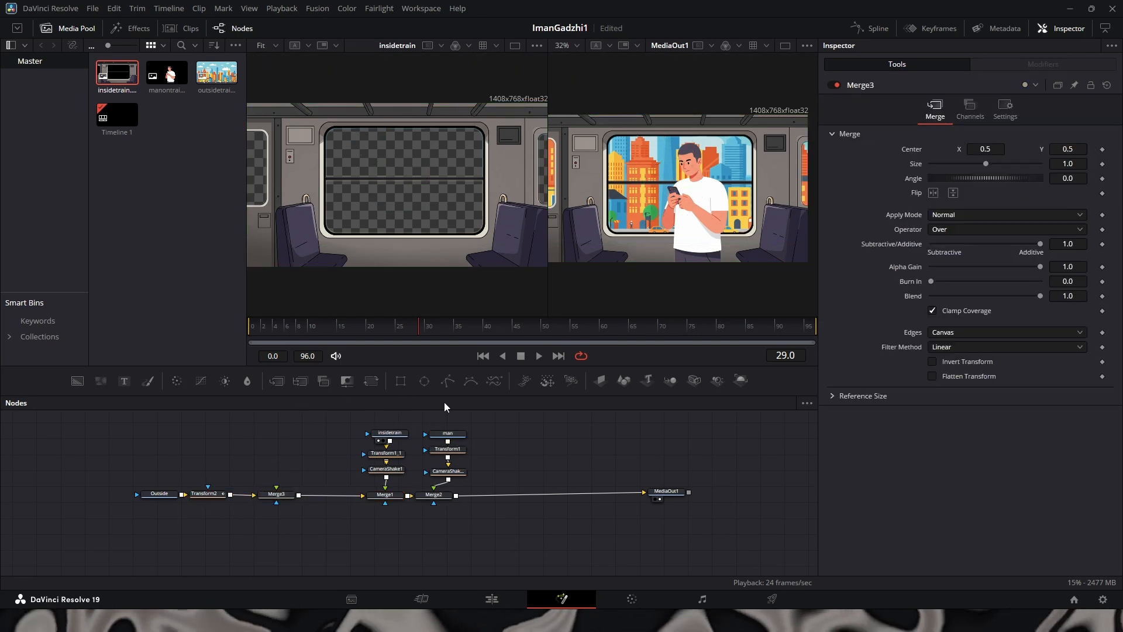
left_click(471, 381)
left_click_drag(294, 485, 277, 490)
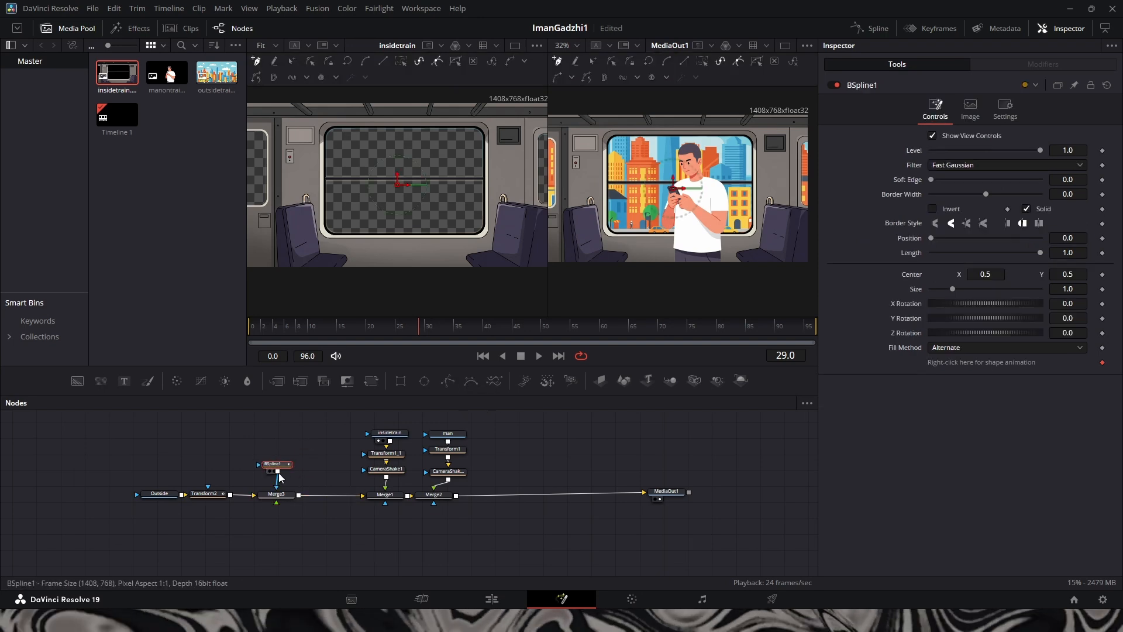
Set the man's Center X to 0.439 in its Transform1 node and select the BSpline1 node
left_click(450, 451)
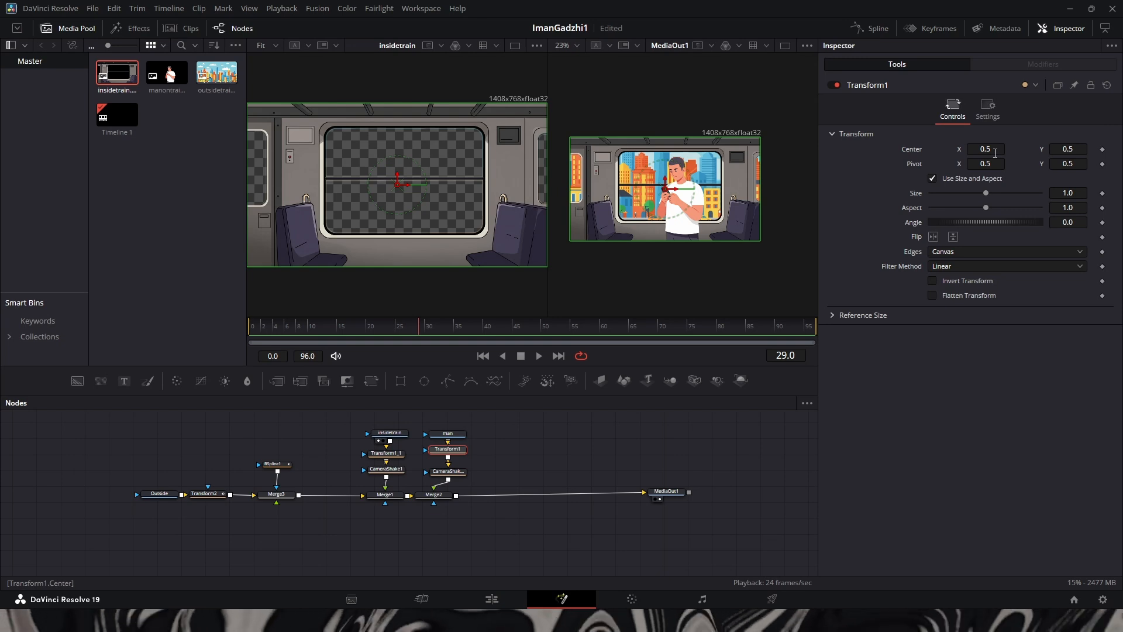
left_click_drag(988, 152, 962, 152)
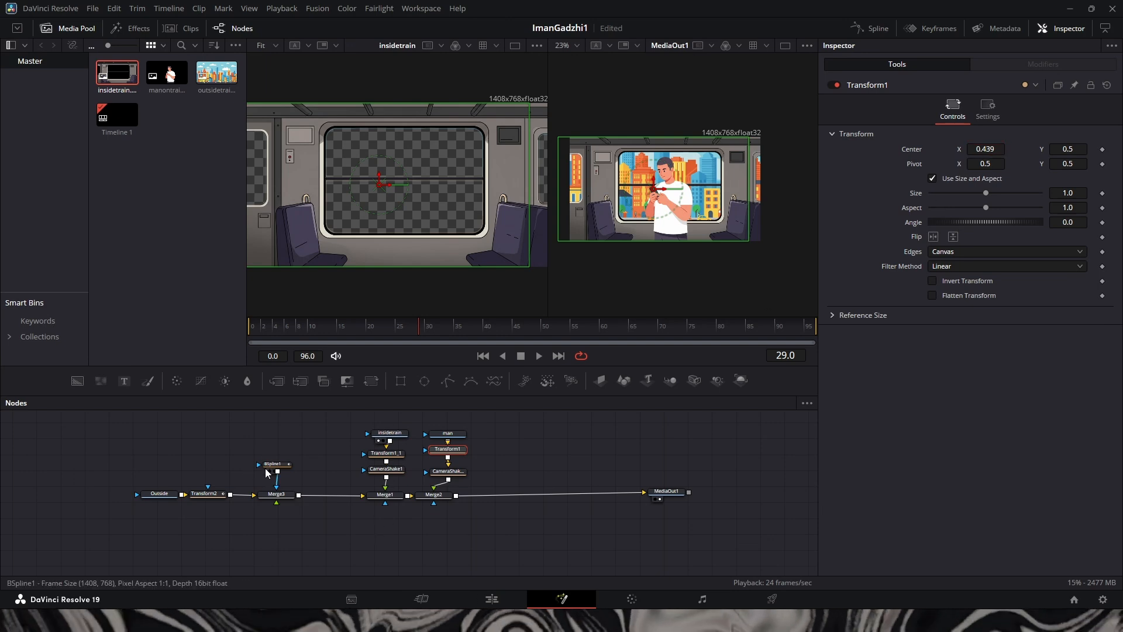
left_click(272, 465)
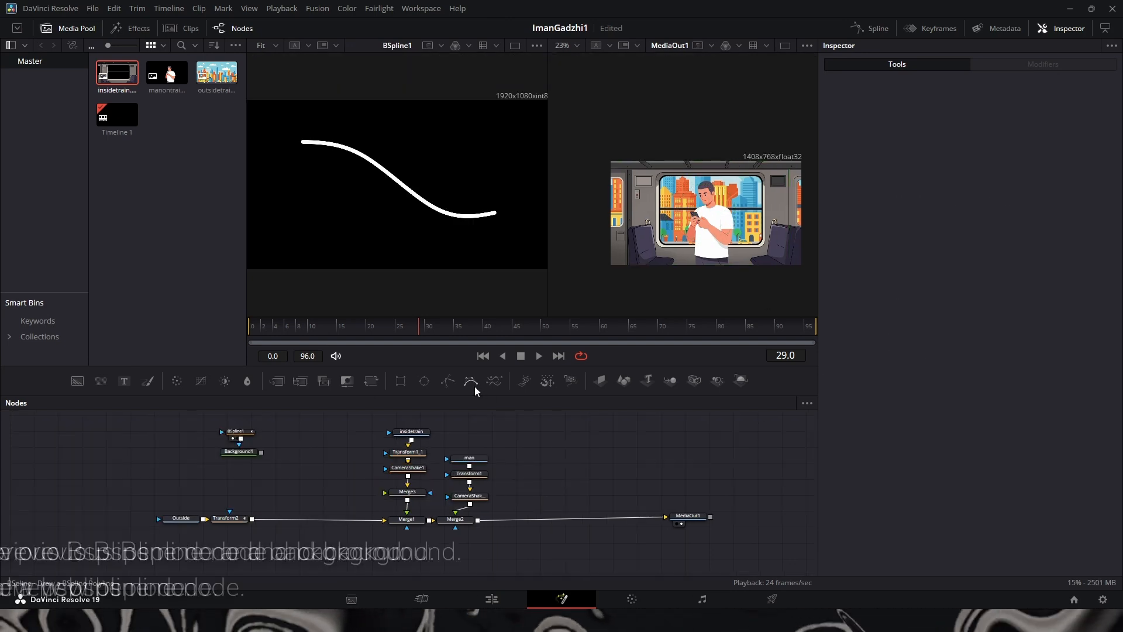
Add a second BSpline node and draw a small closed triangular shape over the upper-left part of the train interior
left_click_drag(299, 480, 324, 485)
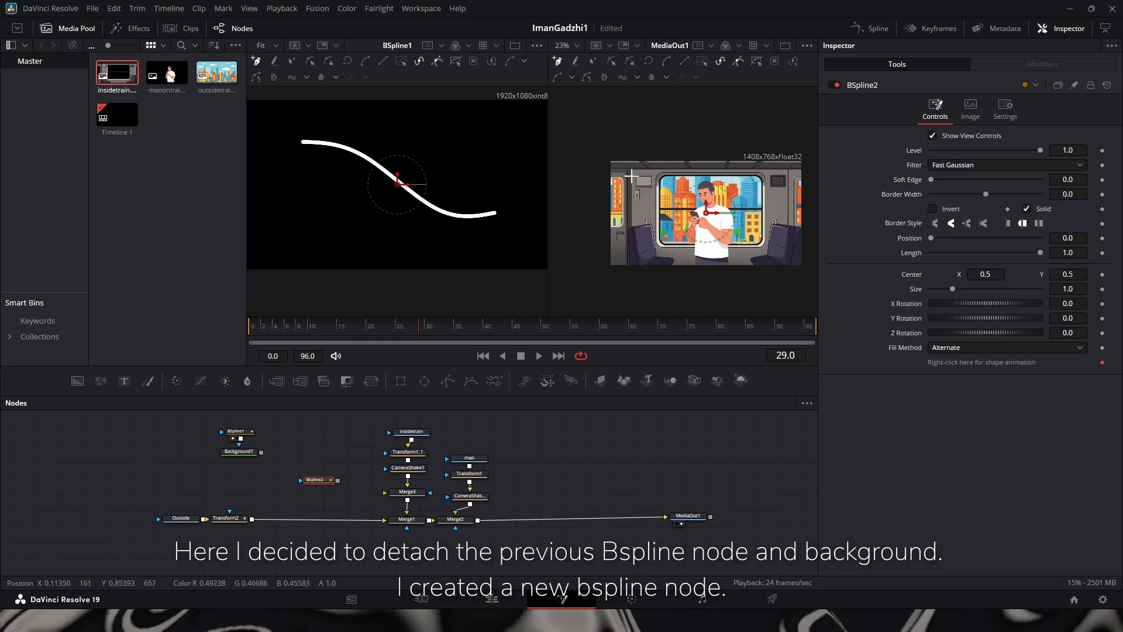
left_click(646, 177)
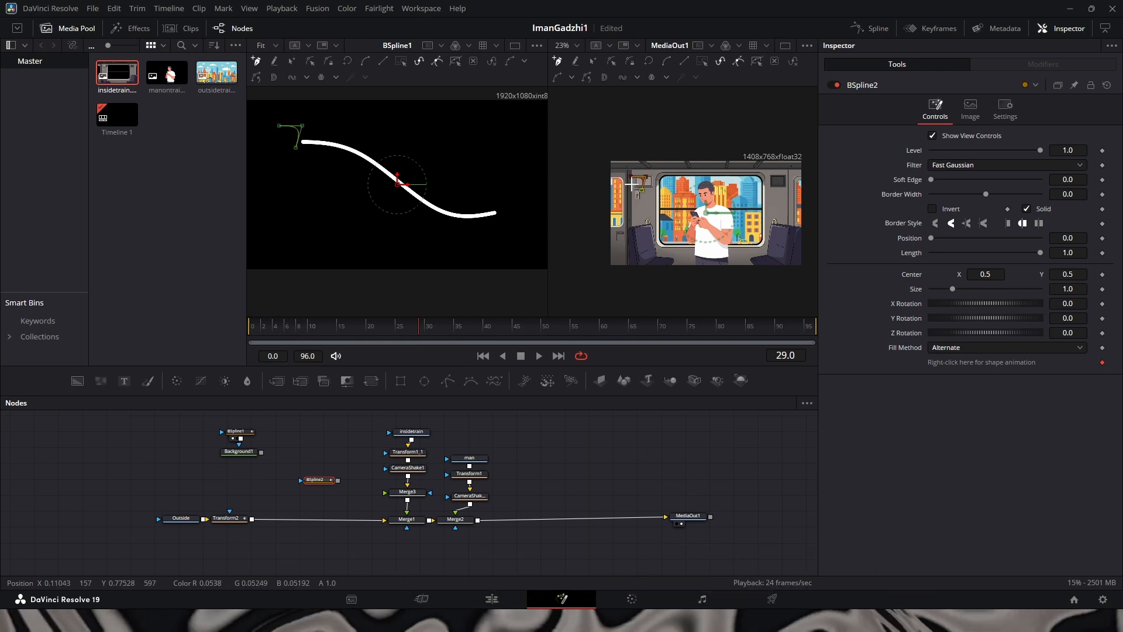
left_click(632, 179)
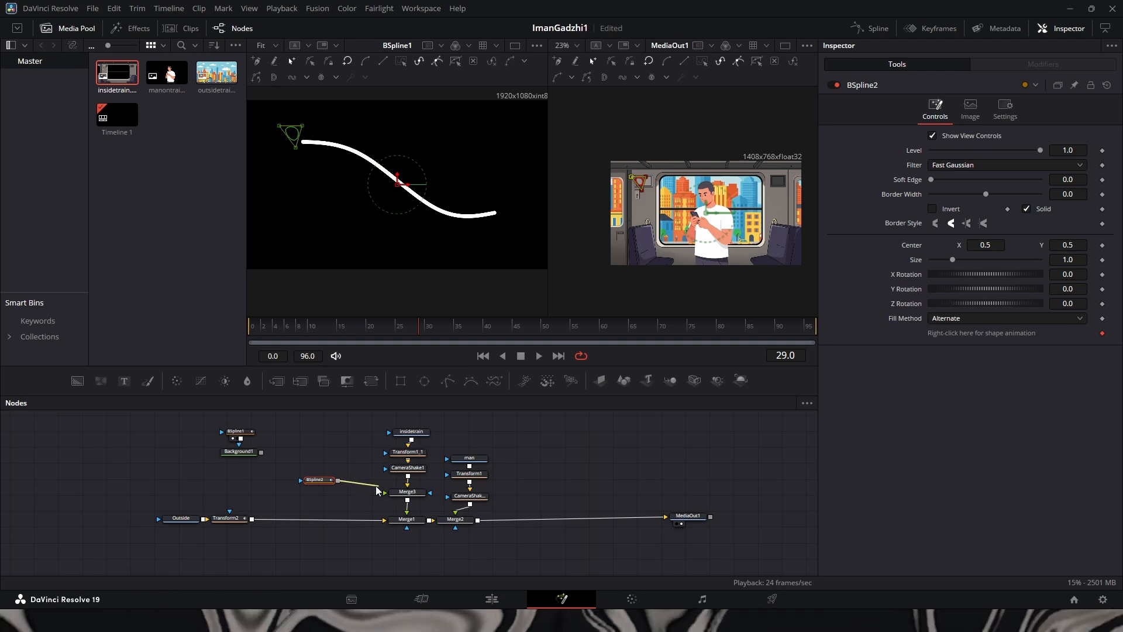
Detach BSpline1 from Background1, mask Background1 with BSpline2 instead, and feed Background1 into Merge3
left_click_drag(242, 433, 242, 424)
left_click(239, 441)
left_click_drag(246, 453, 373, 464)
left_click_drag(318, 480, 296, 464)
left_click_drag(374, 464, 349, 492)
left_click_drag(295, 464, 294, 492)
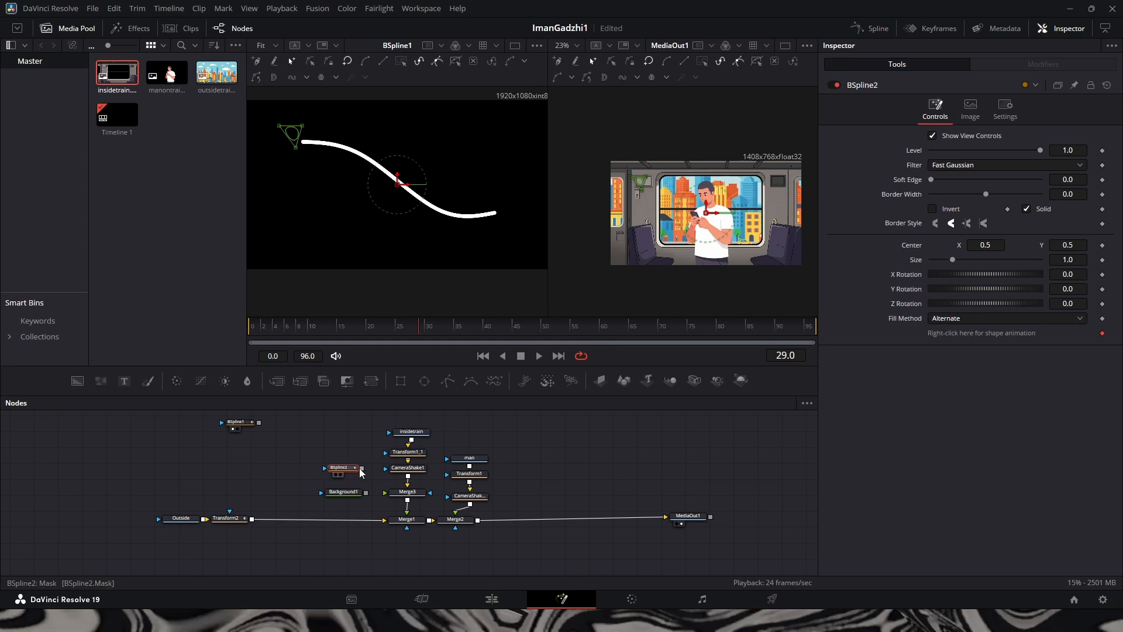
left_click_drag(367, 493, 385, 492)
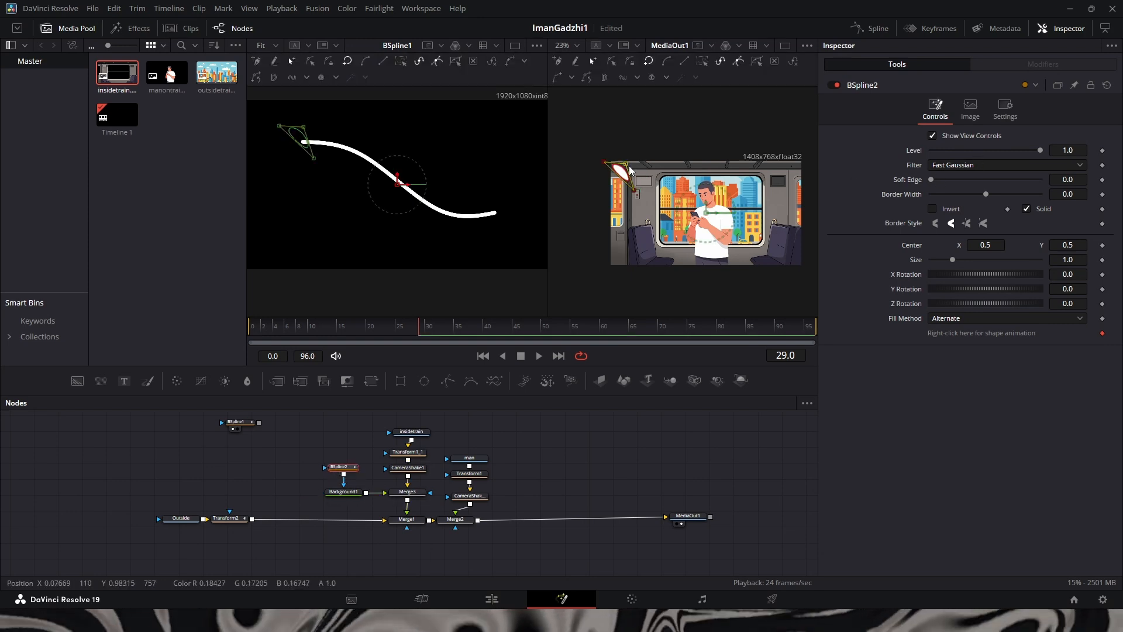
At frame 0, shrink the BSpline2 shape to a tiny sliver near the upper-left corner of the train interior
scroll(623, 178, "up", 4)
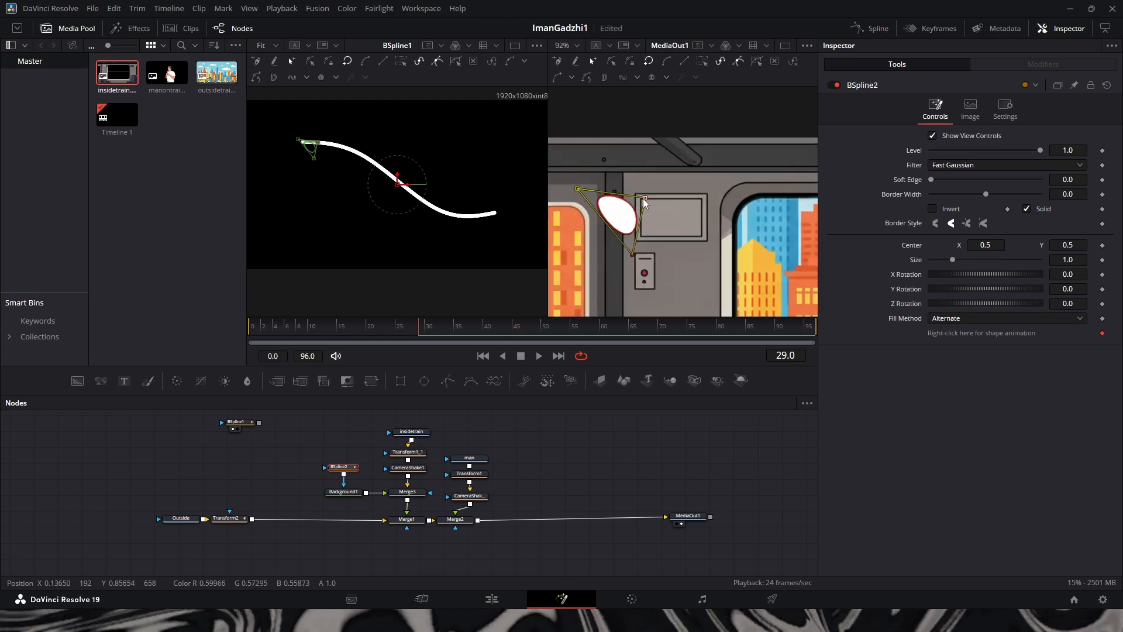
key("Home")
scroll(663, 216, "down", 4)
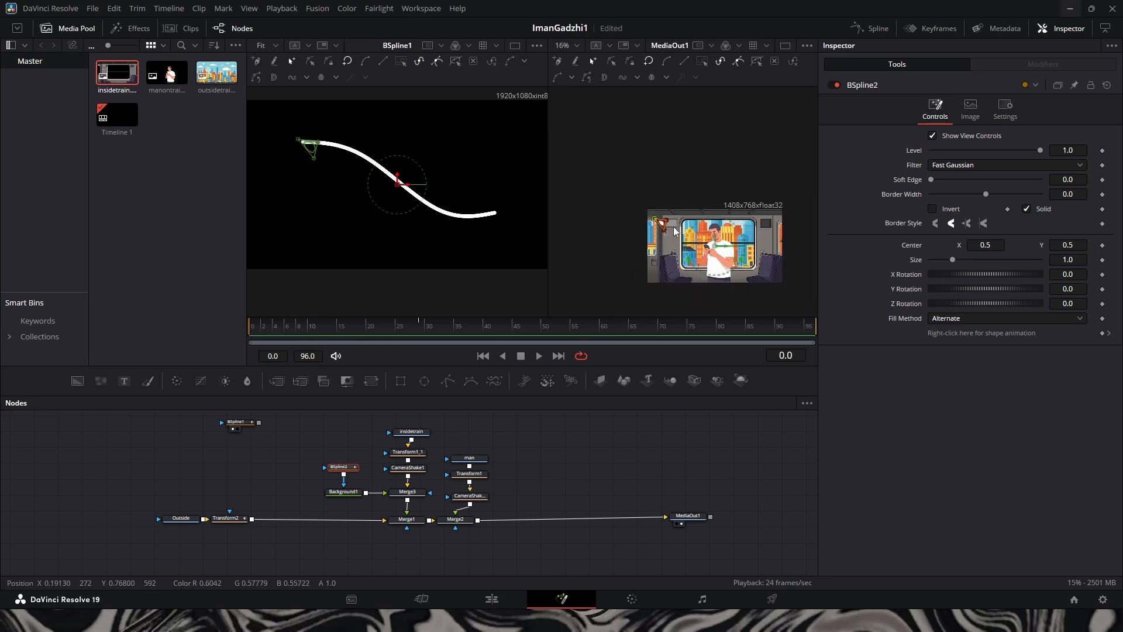
scroll(632, 211, "up", 3)
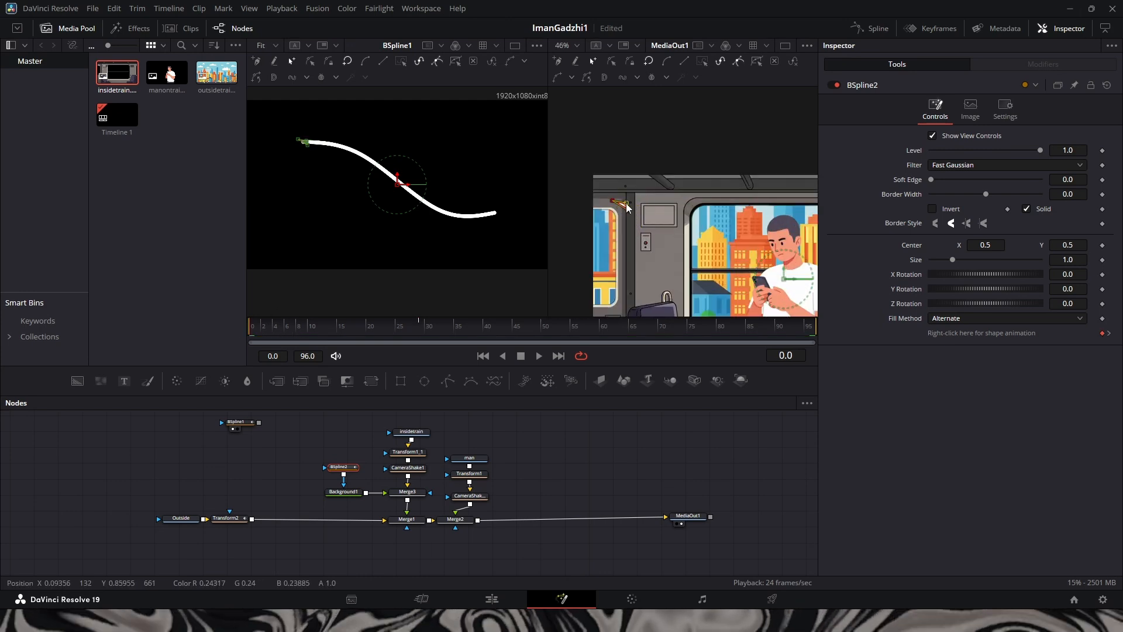
At frame 4, stretch the BSpline2 shape into a thin diagonal streak from the interior's upper-left corner to the man
left_click(270, 329)
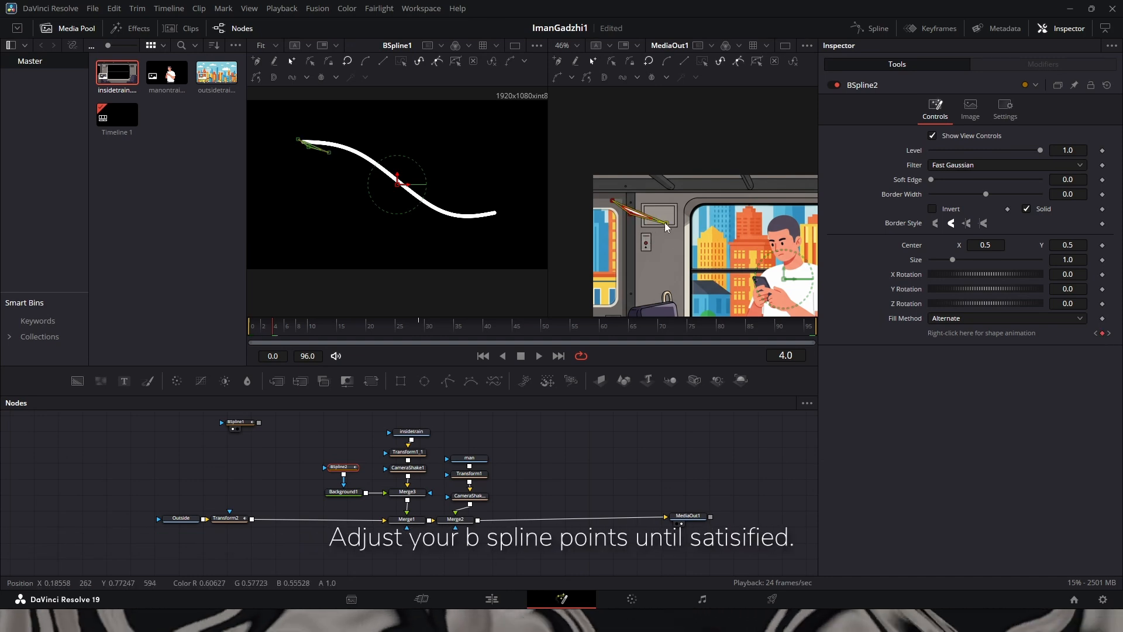
left_click_drag(647, 226, 793, 295)
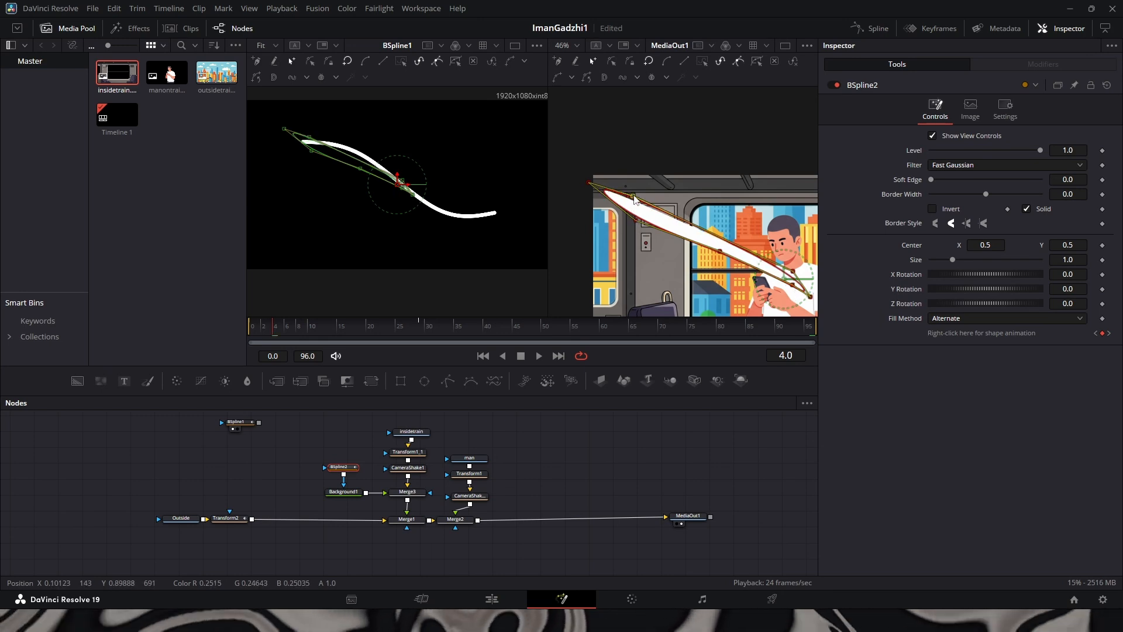
left_click_drag(636, 199, 631, 214)
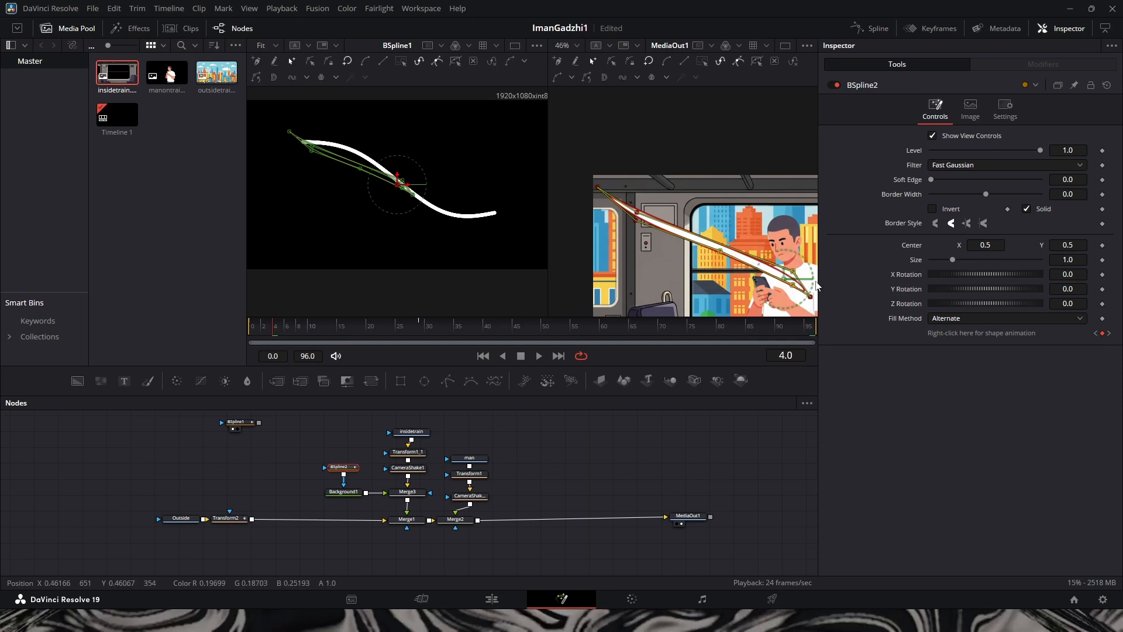
left_click_drag(786, 262, 732, 239)
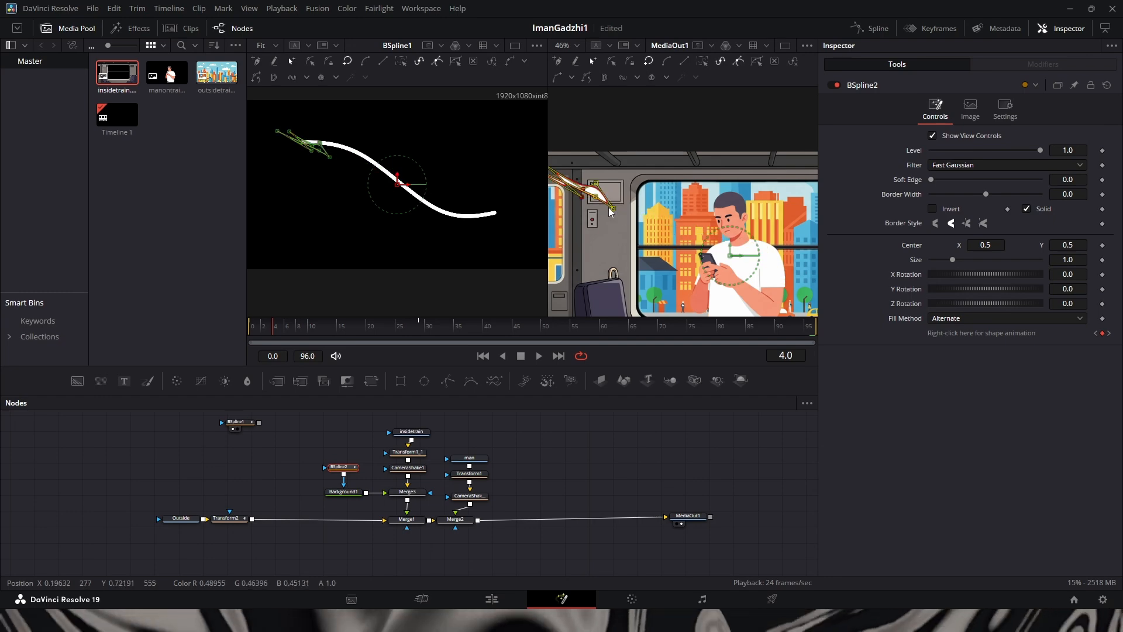
left_click_drag(609, 212, 743, 270)
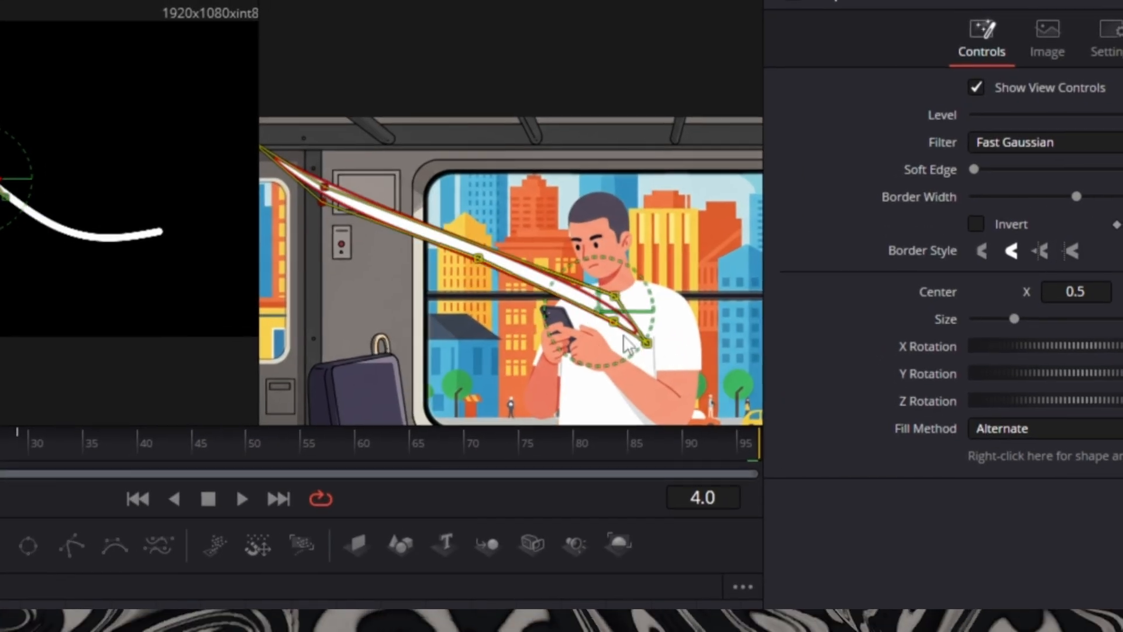
Extend the streak's far end past the man to the right-hand seat
left_click_drag(615, 295, 756, 329)
left_click_drag(647, 341, 747, 388)
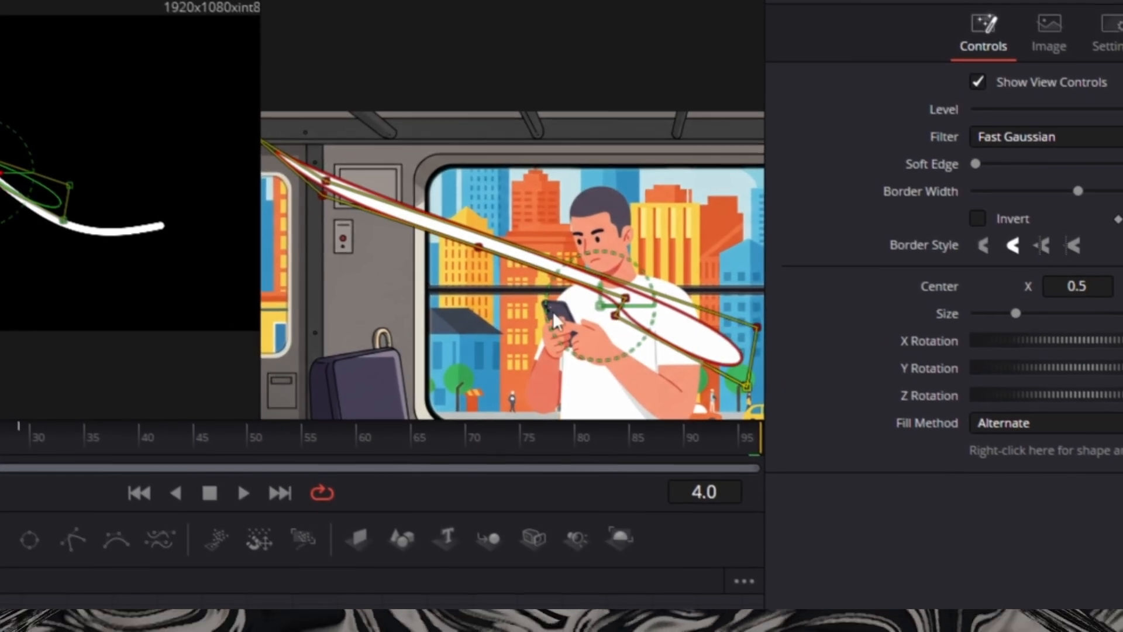
left_click_drag(480, 340, 306, 206)
left_click_drag(571, 249, 691, 319)
left_click_drag(440, 176, 604, 248)
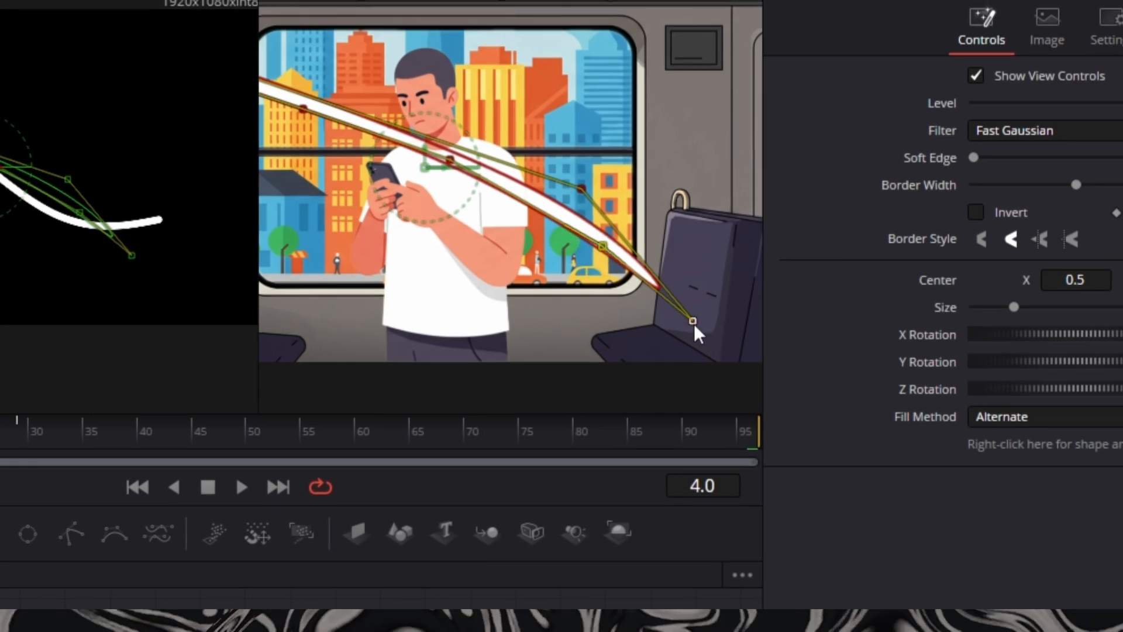
Reposition the streak's end points over the right-hand seat to reshape its tip
left_click_drag(693, 321, 726, 310)
mouse_move(582, 188)
left_mouse_down()
mouse_move(587, 228)
mouse_move(562, 191)
left_mouse_up()
left_click_drag(725, 310, 685, 286)
left_click_drag(650, 257, 721, 237)
left_click_drag(557, 200, 612, 246)
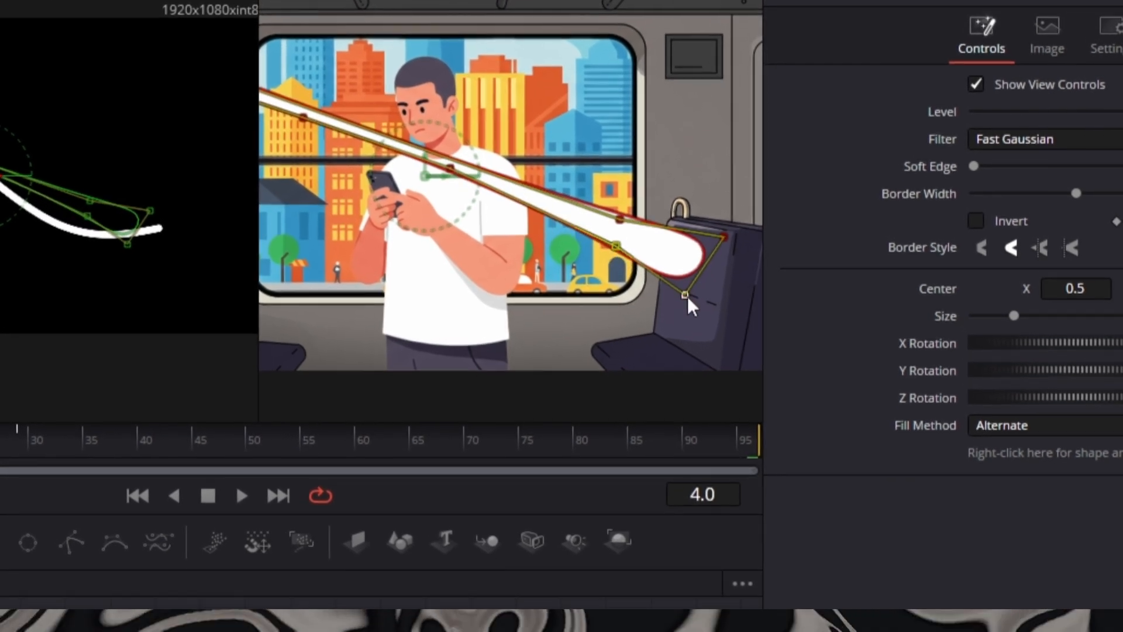
left_click_drag(684, 295, 659, 266)
left_click_drag(726, 235, 731, 226)
Adjust the streak's middle points so it bends down over the man's phone and levels out toward the right-hand seat
left_click_drag(649, 302, 524, 341)
left_click_drag(495, 254, 488, 252)
left_click_drag(441, 307, 814, 422)
mouse_move(545, 276)
left_mouse_down()
mouse_move(544, 263)
mouse_move(547, 279)
left_mouse_up()
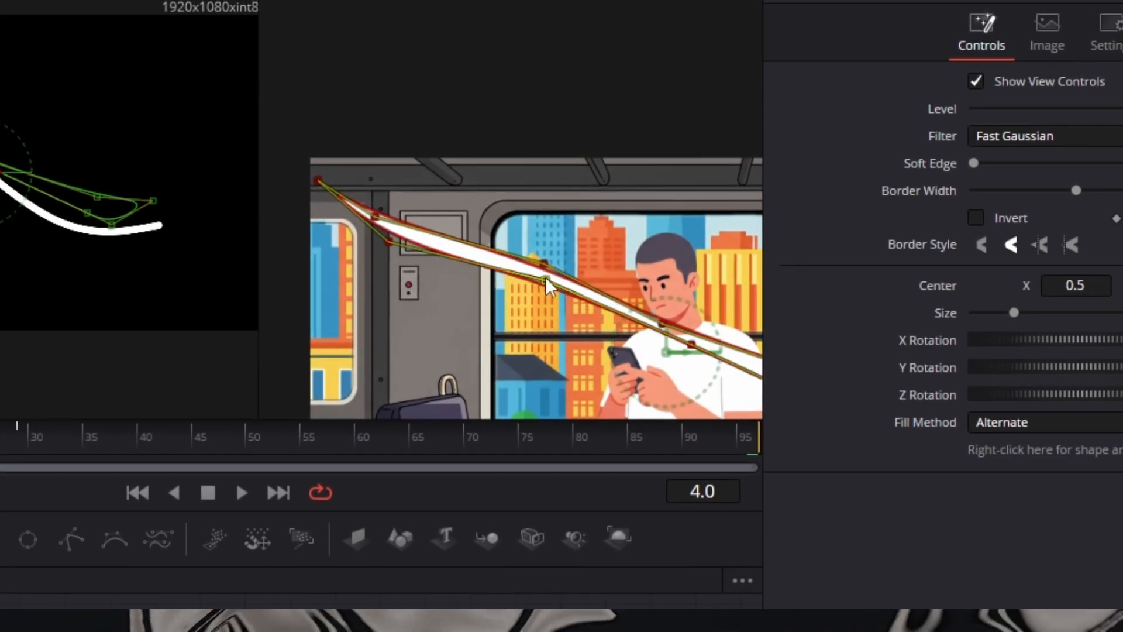
left_click_drag(693, 381, 495, 216)
left_click_drag(535, 123, 508, 186)
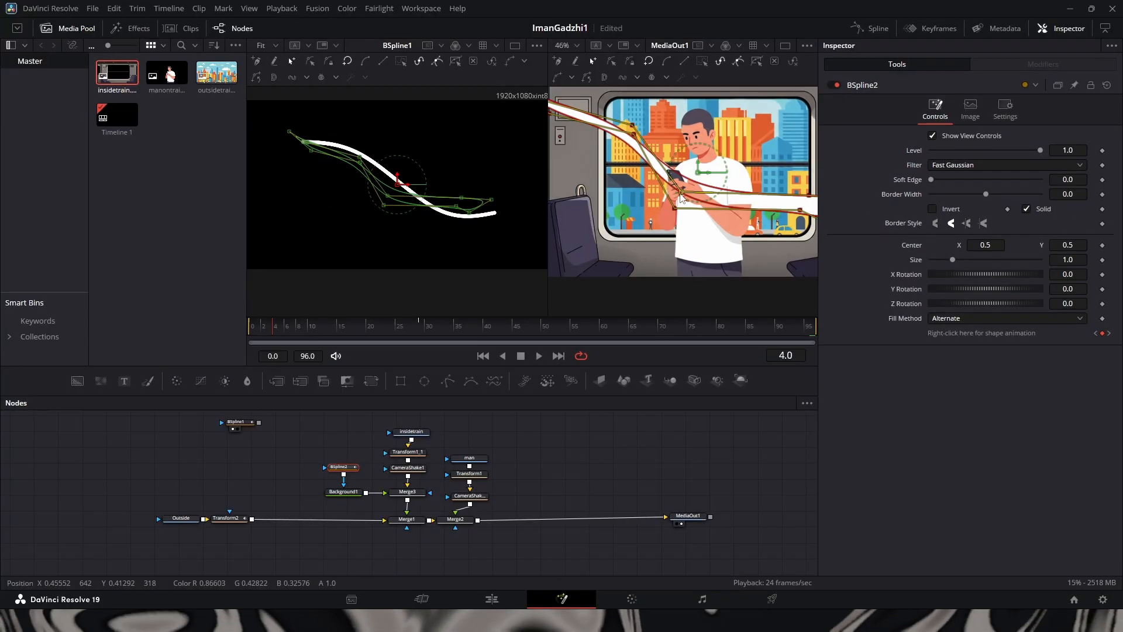
Narrow and refine the tail of the streak between the man and the right-hand seat
left_click_drag(734, 232, 636, 236)
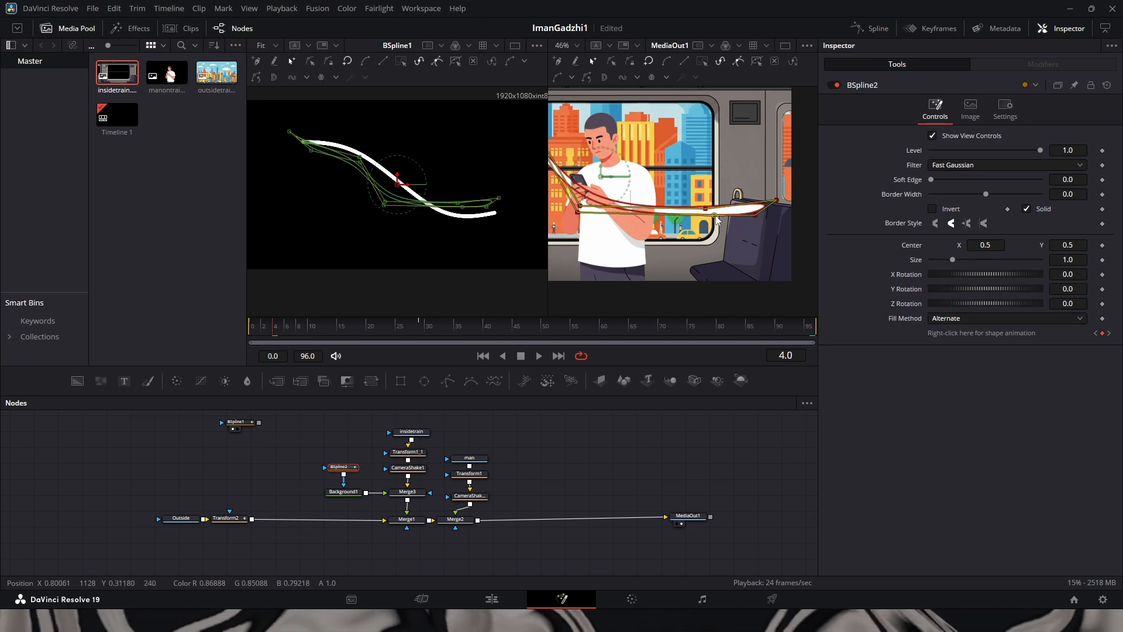
left_click_drag(748, 215, 749, 215)
left_click_drag(635, 227, 704, 277)
scroll(702, 249, "down", 2)
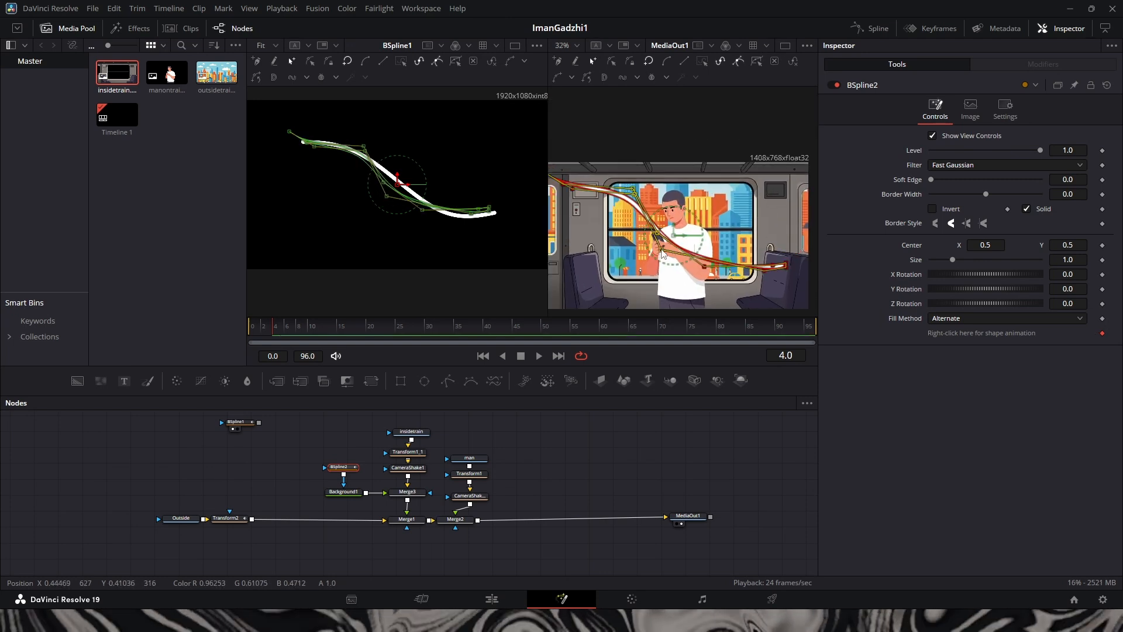
Shift the streak's middle points toward the man's chest to smooth the S-curve, and deselect BSpline2
left_click_drag(653, 248, 669, 235)
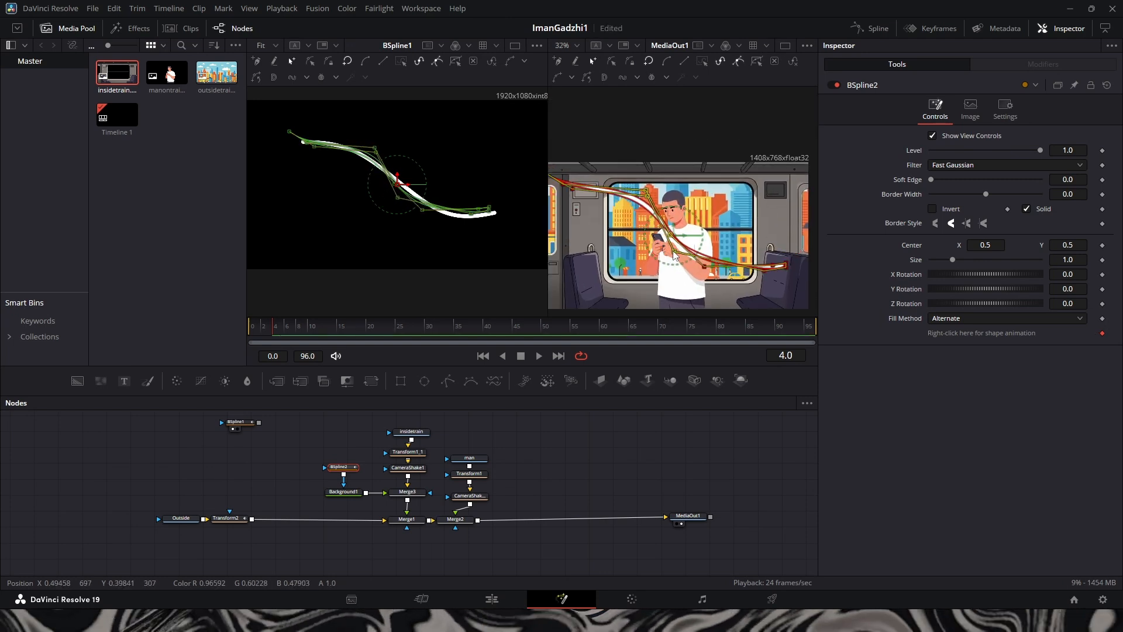
left_click(673, 251)
scroll(702, 268, "down", 1)
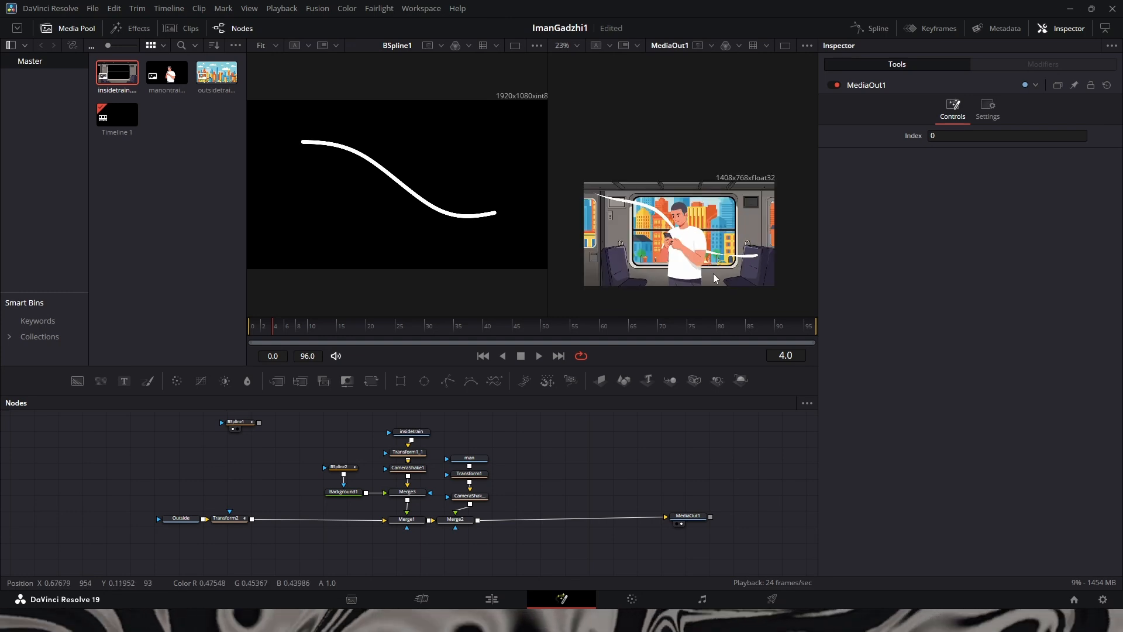
Refine the curve of BSpline2's lower stretch between the man's chest and the right-hand seat, and deselect it to review the whole scene
scroll(714, 273, "up", 2)
left_click(339, 467)
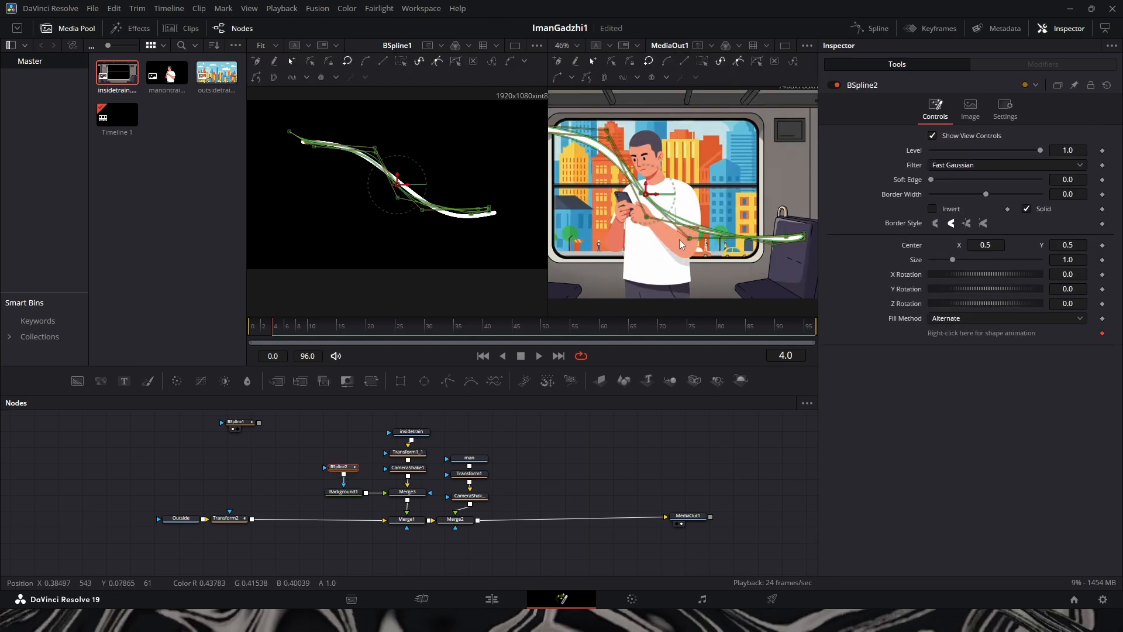
left_click(732, 247)
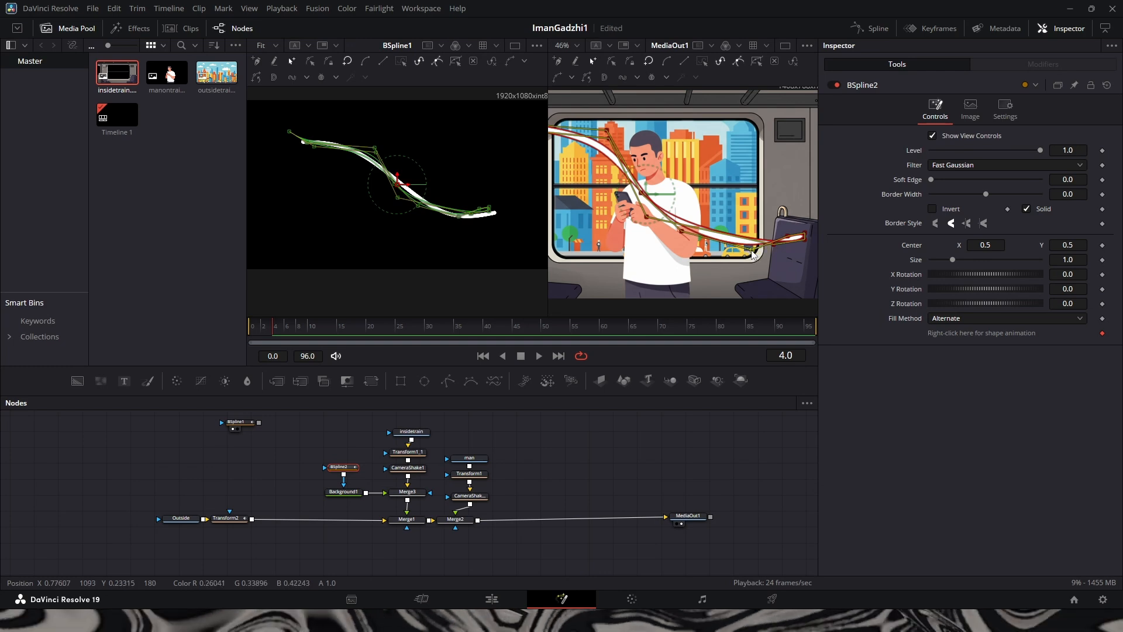
left_click(684, 515)
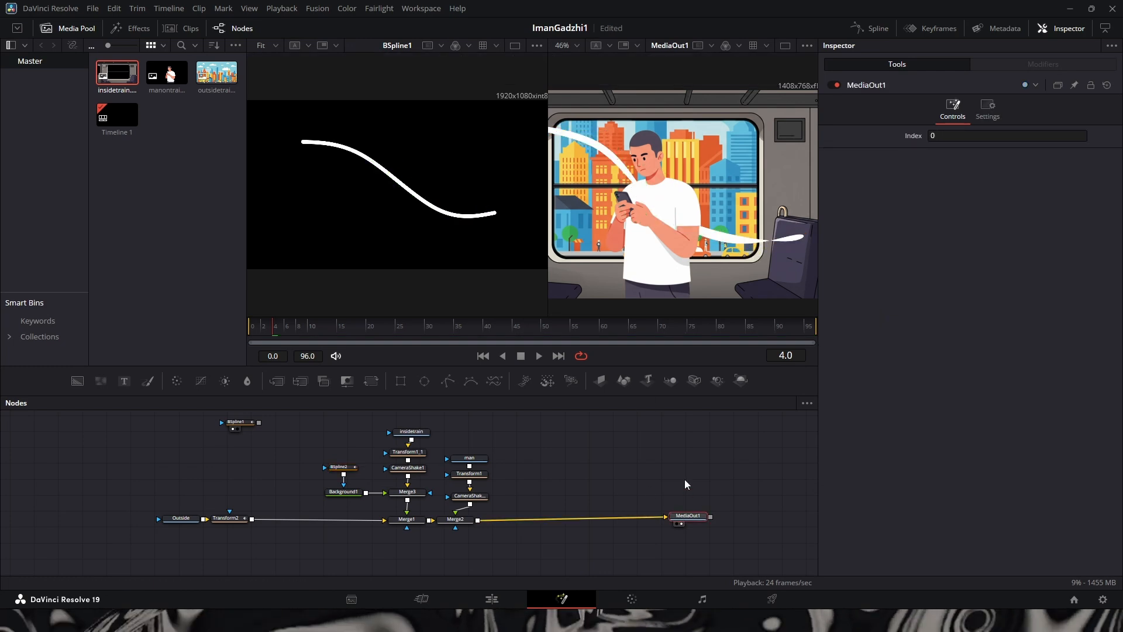
scroll(715, 270, "down", 2)
scroll(671, 275, "down", 1)
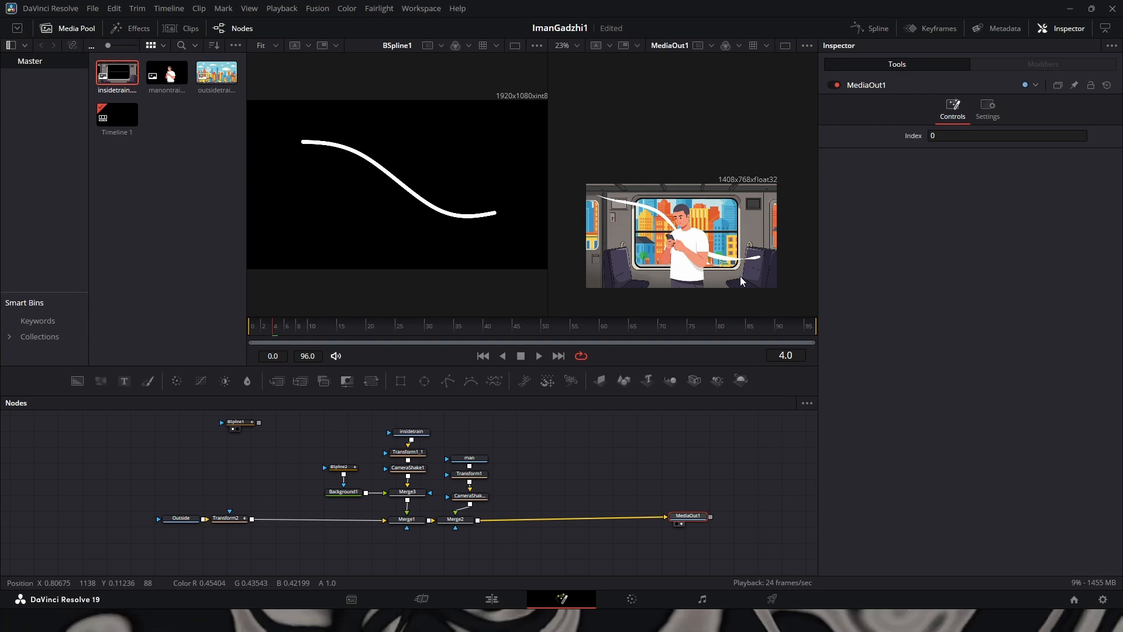
scroll(739, 276, "up", 1)
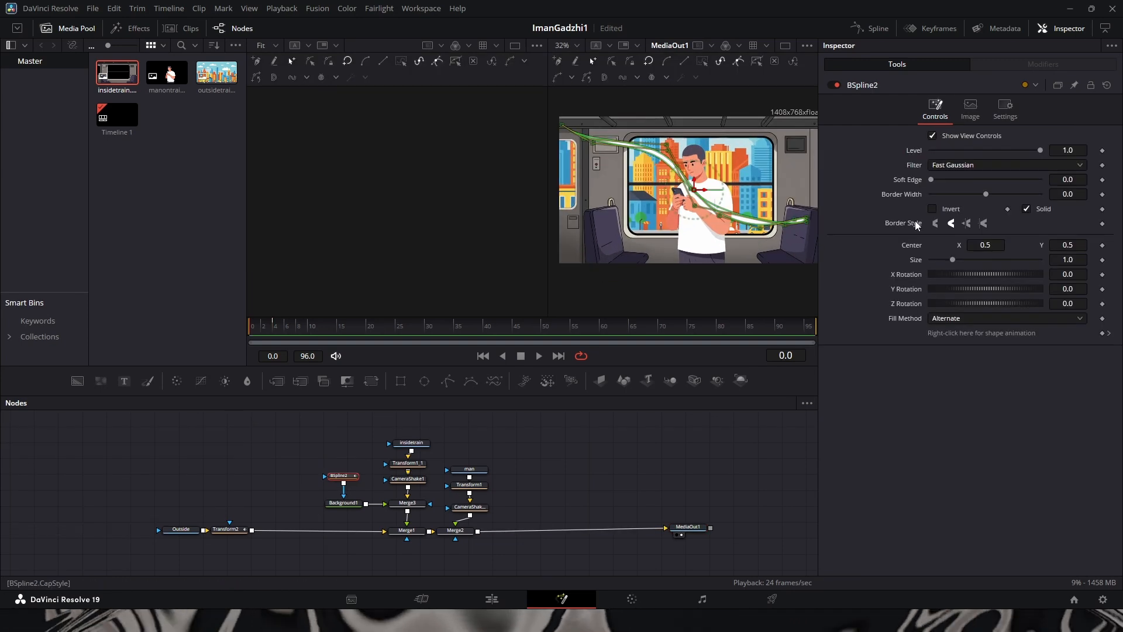
Mask Merge3 with an inverted ellipse, widened to about 1.61 and centred at about X 0.446 so it hides the whole streak
left_click(318, 440)
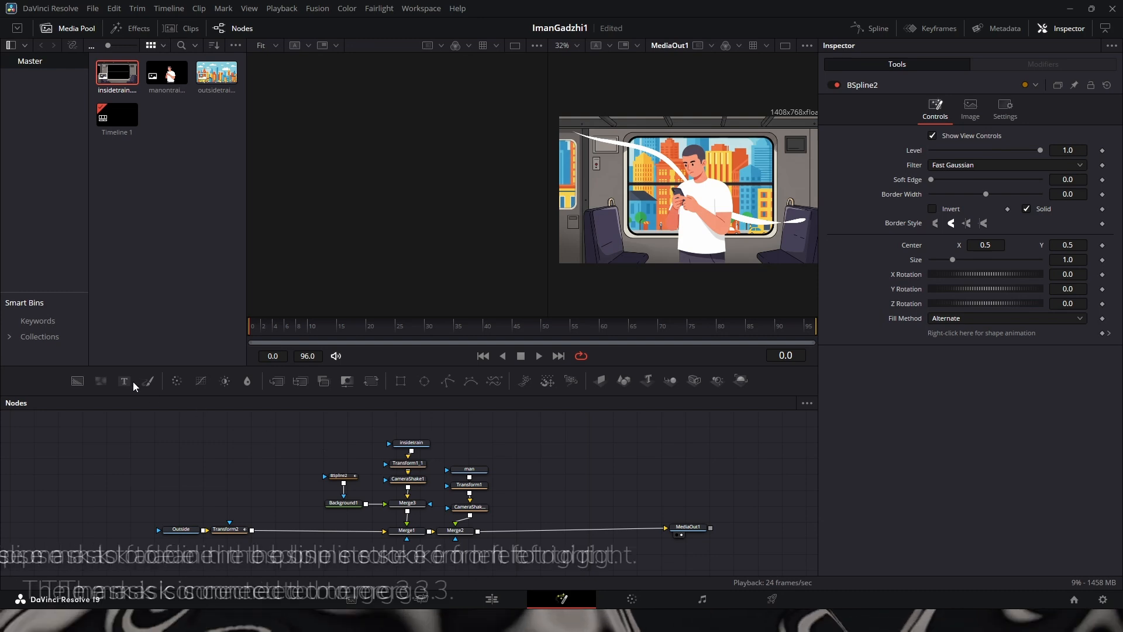
left_click(344, 481)
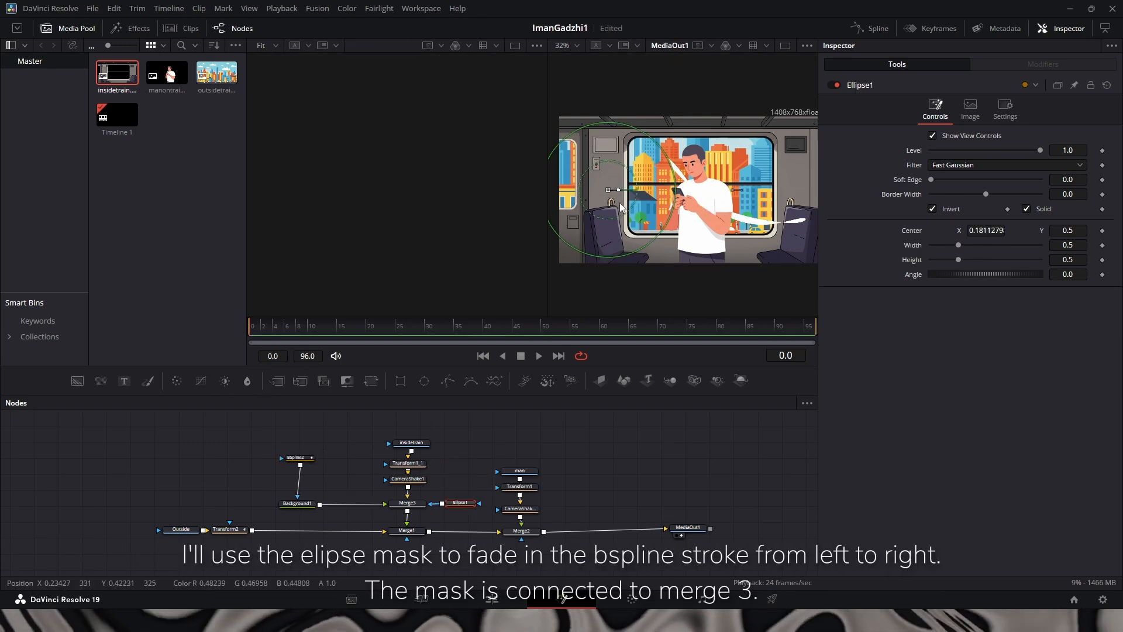
left_click_drag(622, 206, 835, 197)
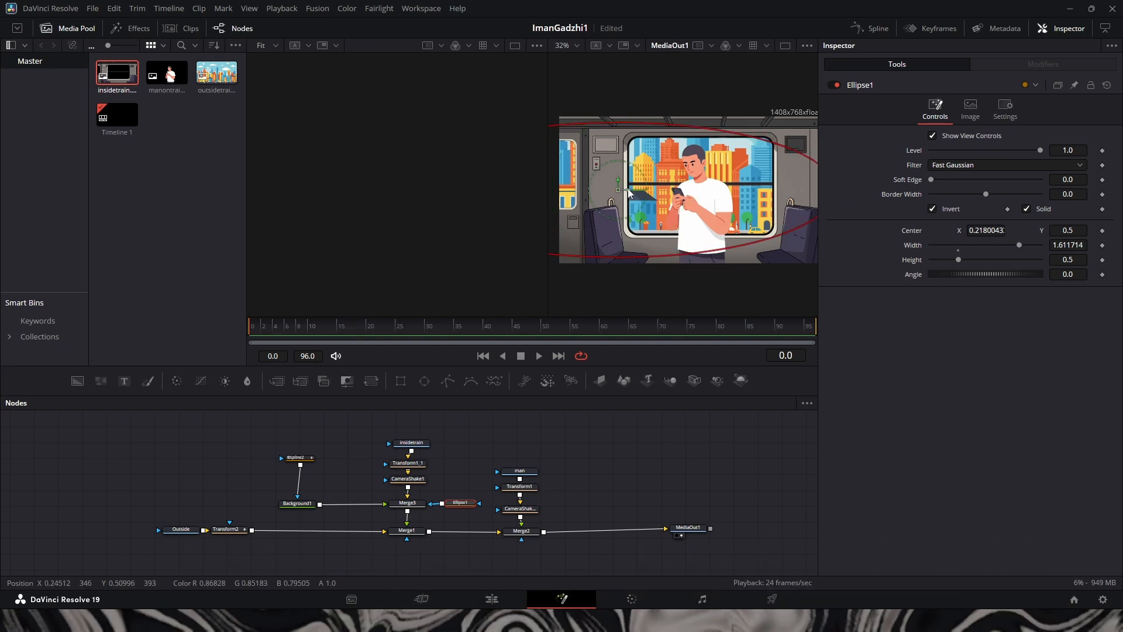
left_click_drag(629, 193, 690, 206)
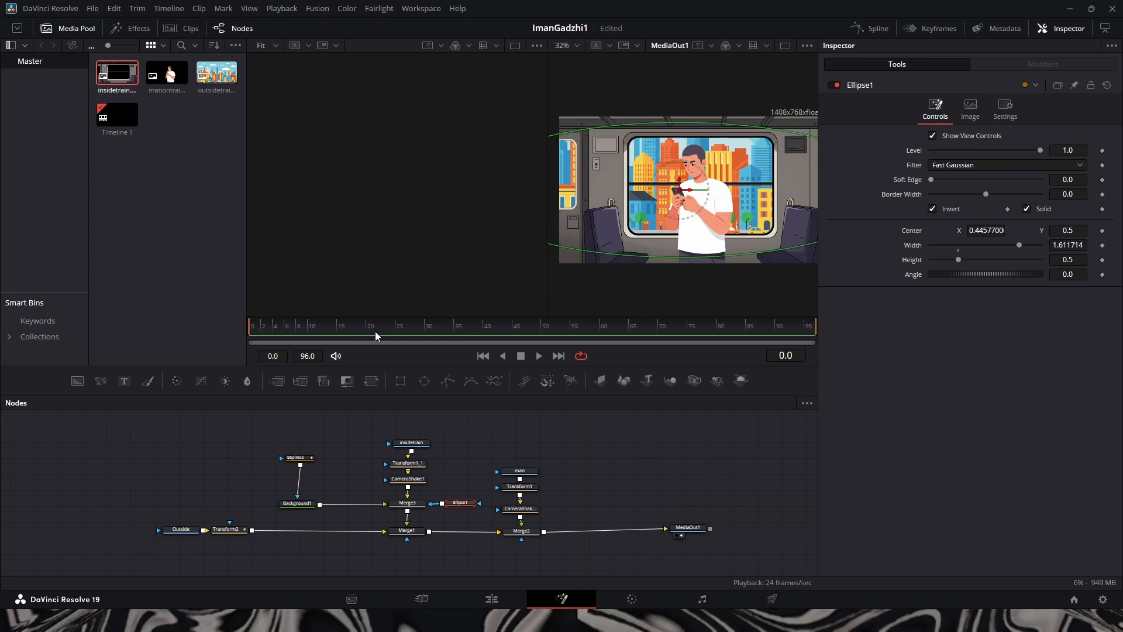
Set a keyframe for the ellipse mask's Center at frame 6
left_click(270, 332)
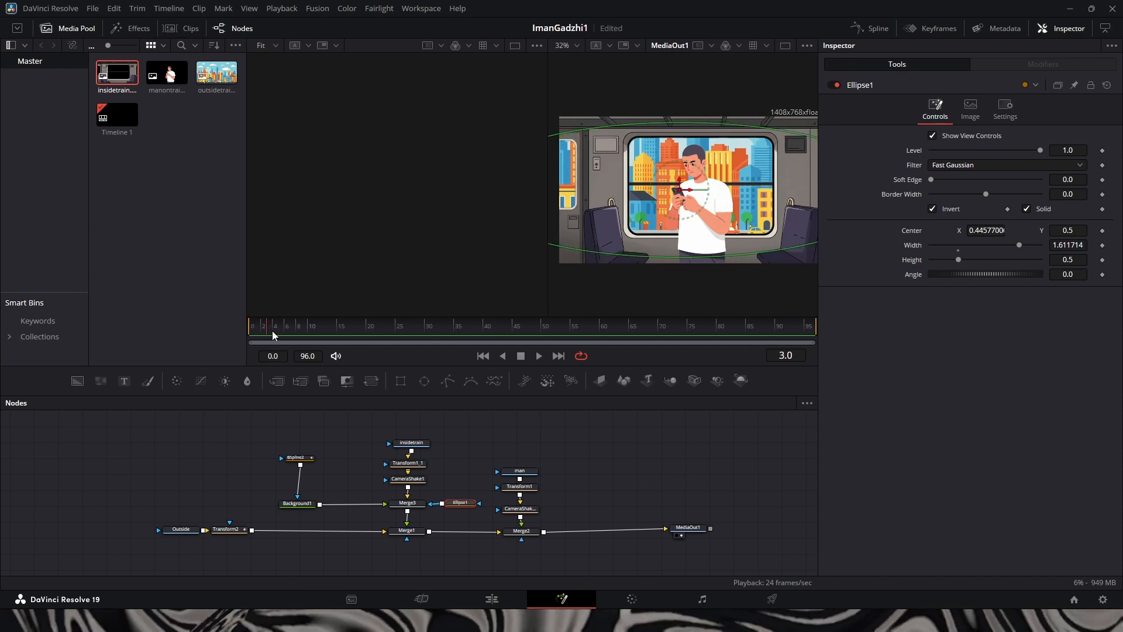
left_click(275, 331)
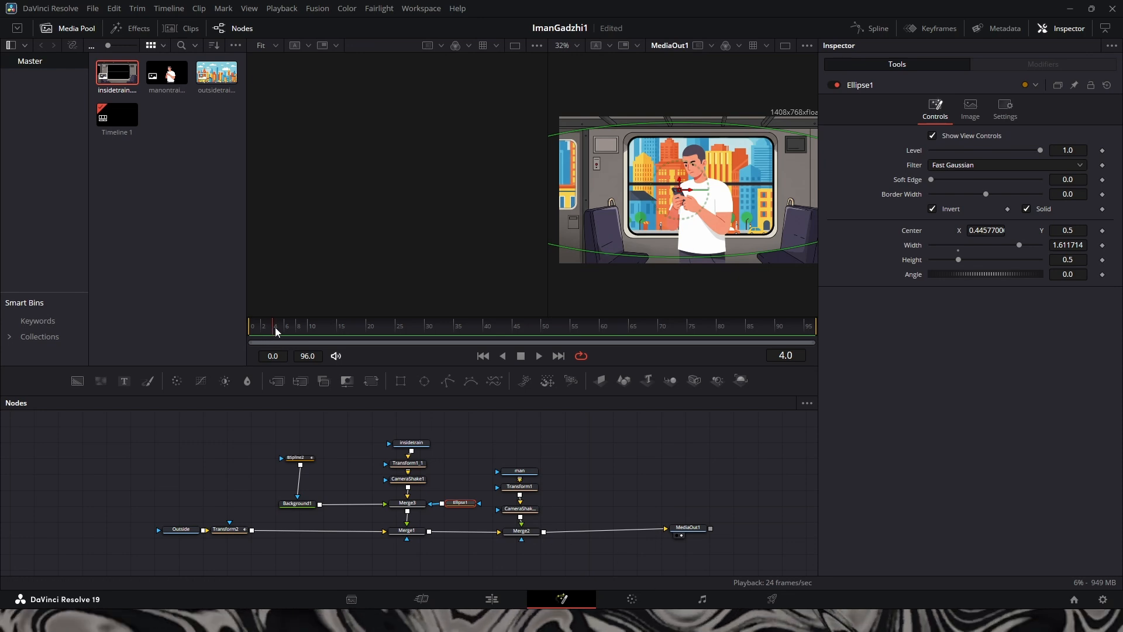
left_click(288, 331)
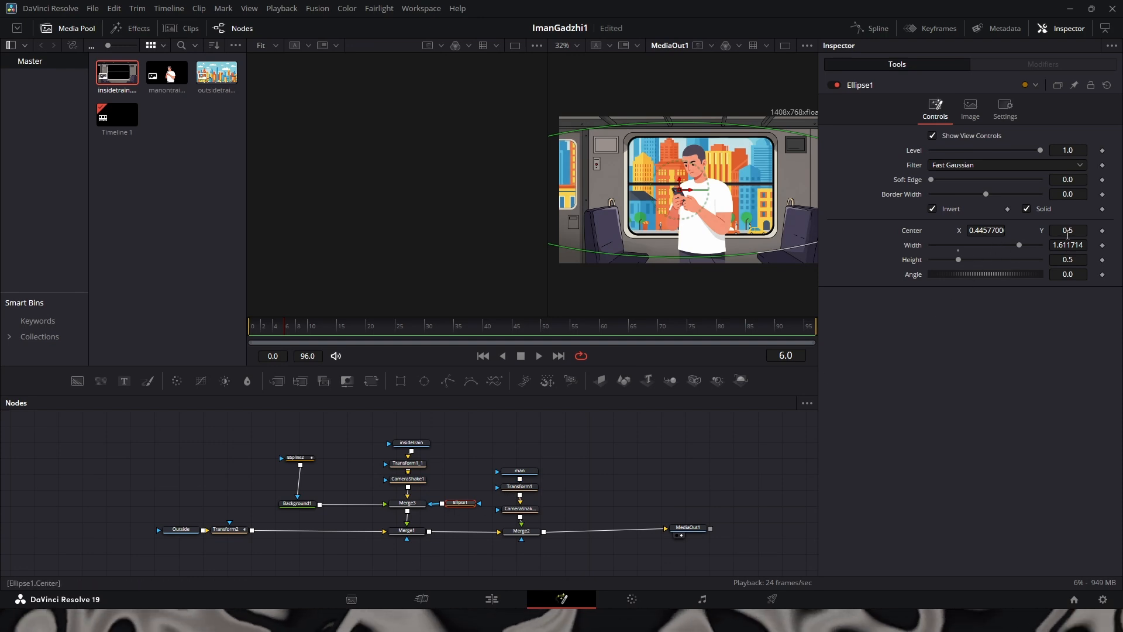
left_click(1103, 230)
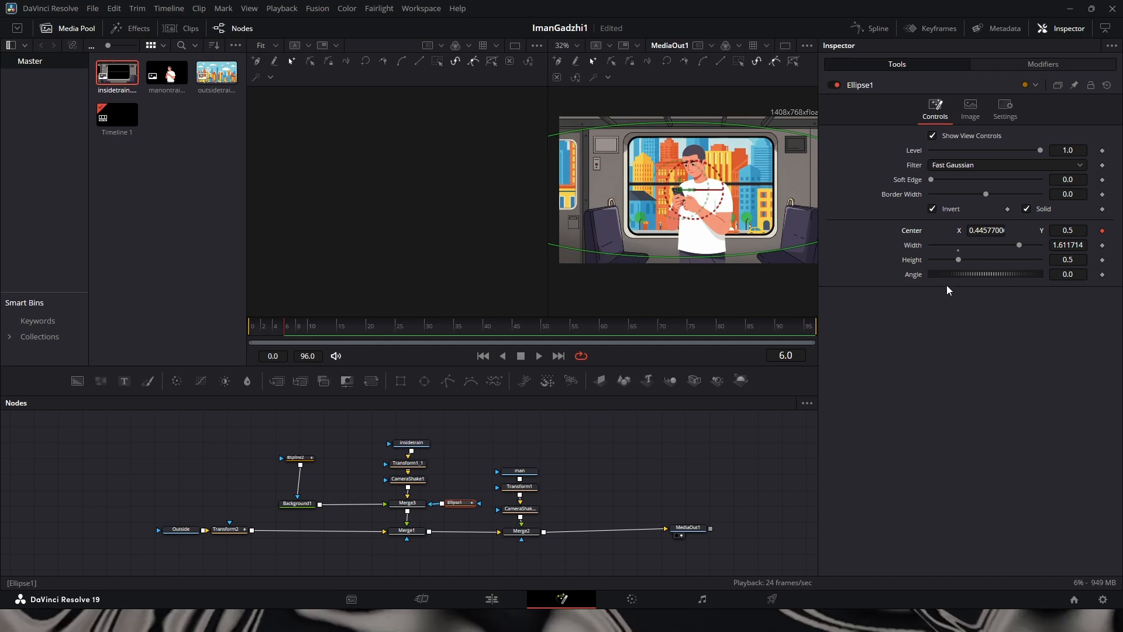
At frame 50, move the ellipse mask past the scene's right edge to about X 1.76 so the streak is fully revealed
left_click_drag(329, 335, 543, 332)
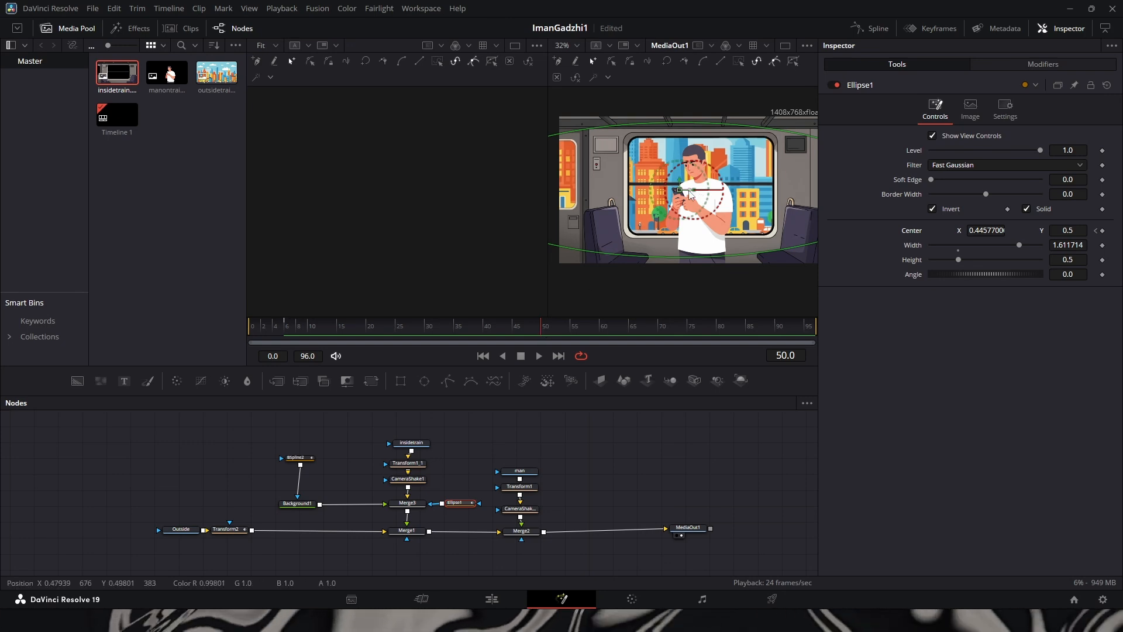
left_click_drag(691, 195, 1045, 204)
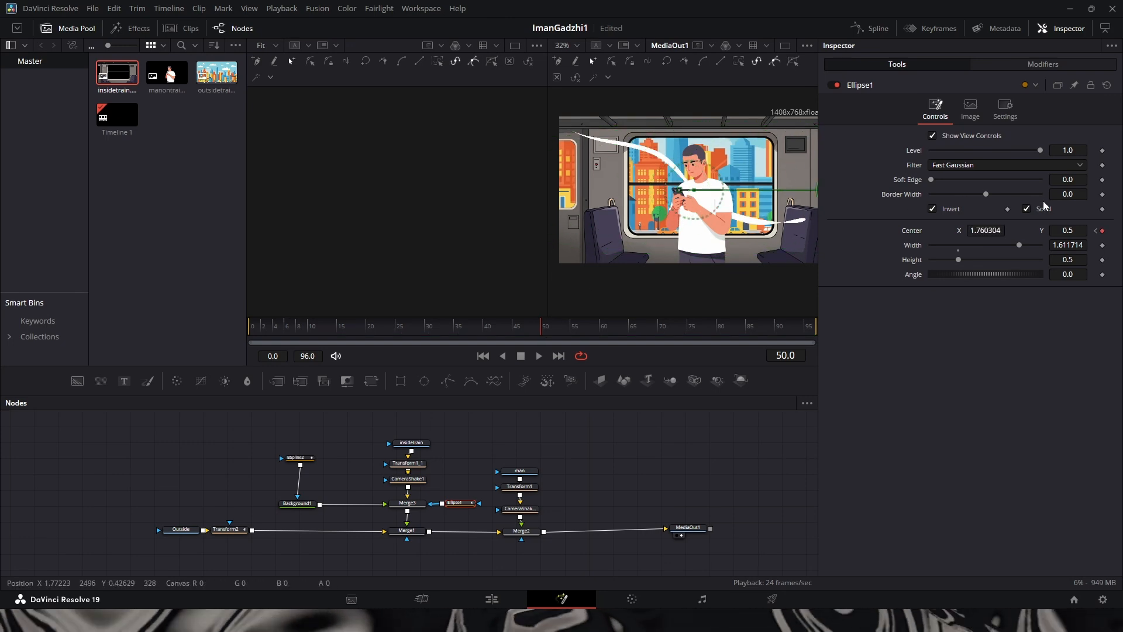
mouse_move(575, 329)
left_mouse_down()
mouse_move(301, 344)
mouse_move(595, 332)
left_mouse_up()
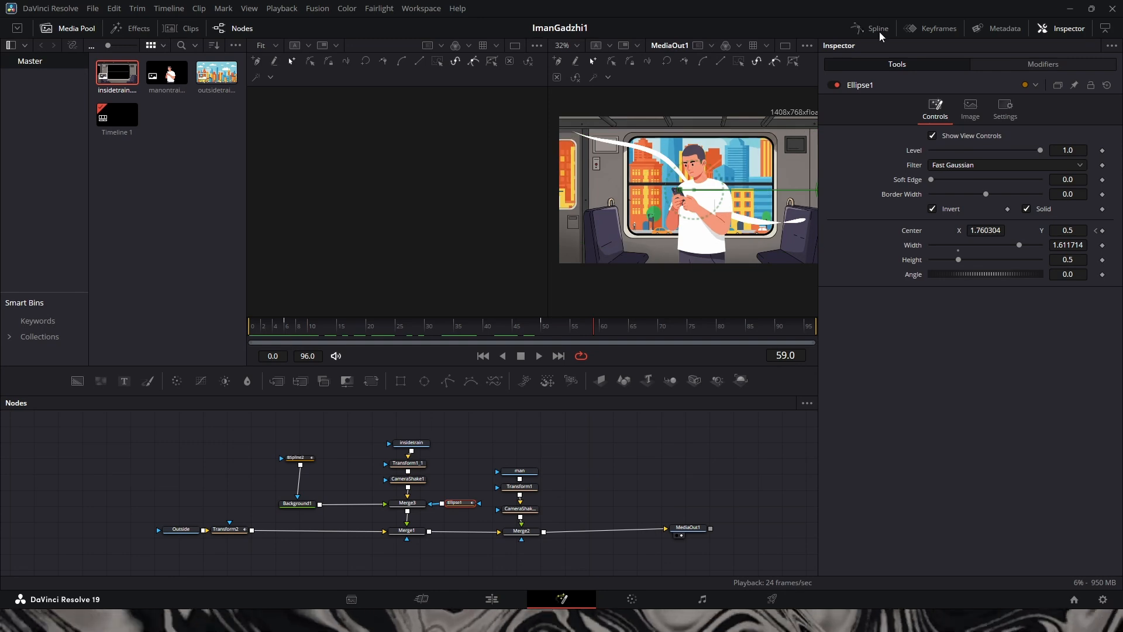
Smooth the ellipse mask's displacement curve in the Spline editor with Ease In 33.6 and Ease Out 95.4, check playback, and close the editor
left_click(871, 28)
left_click(763, 403)
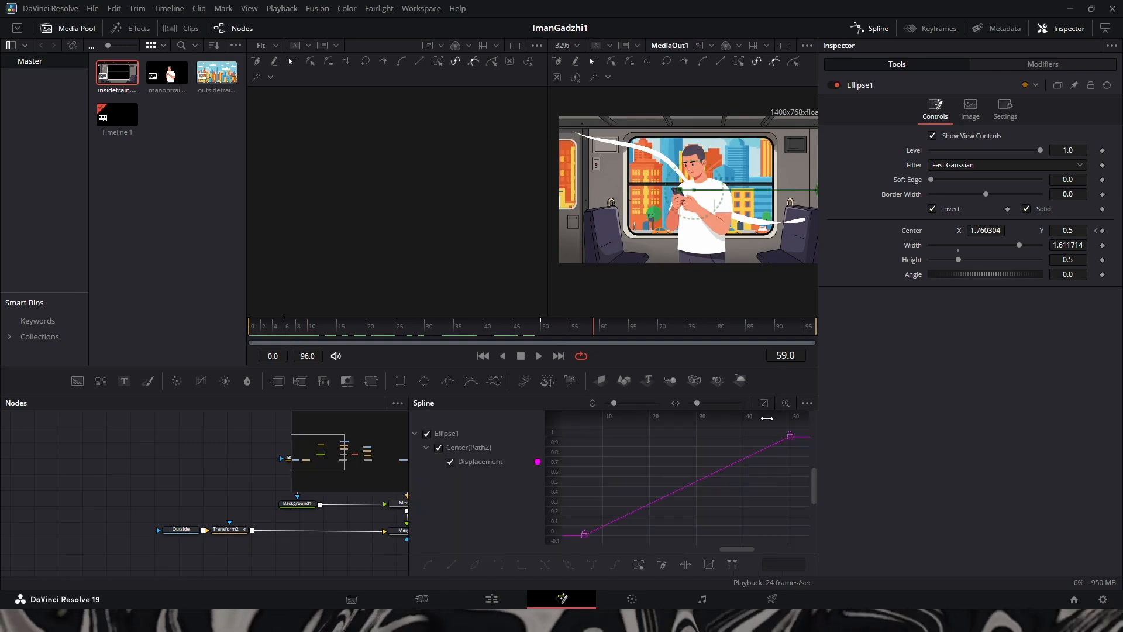
left_click_drag(802, 433, 573, 550)
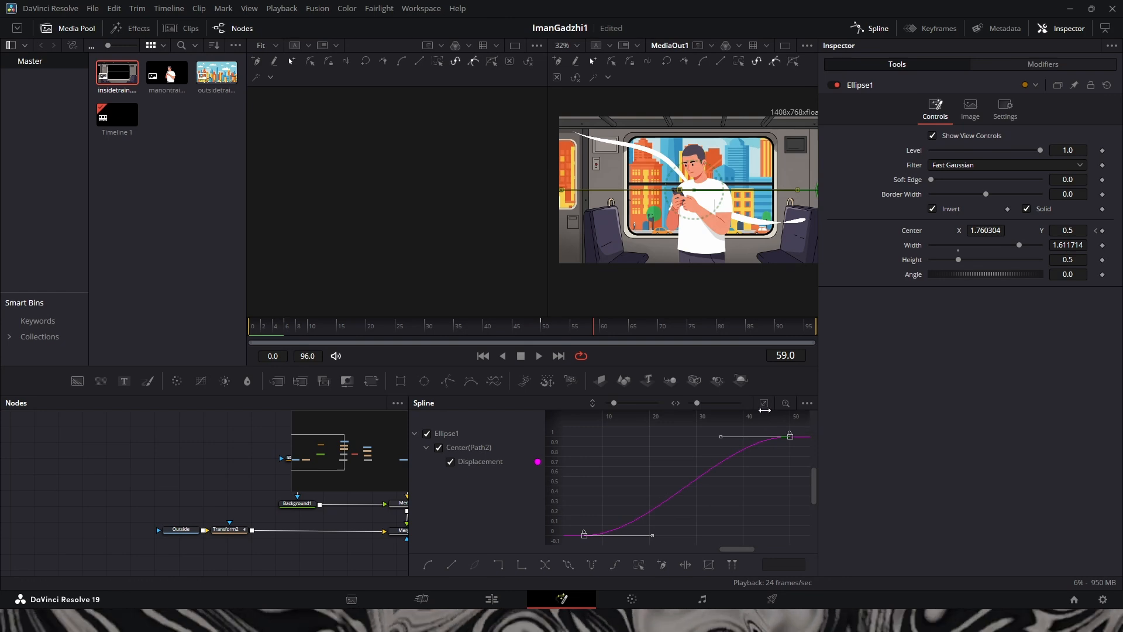
left_click_drag(797, 427, 577, 539)
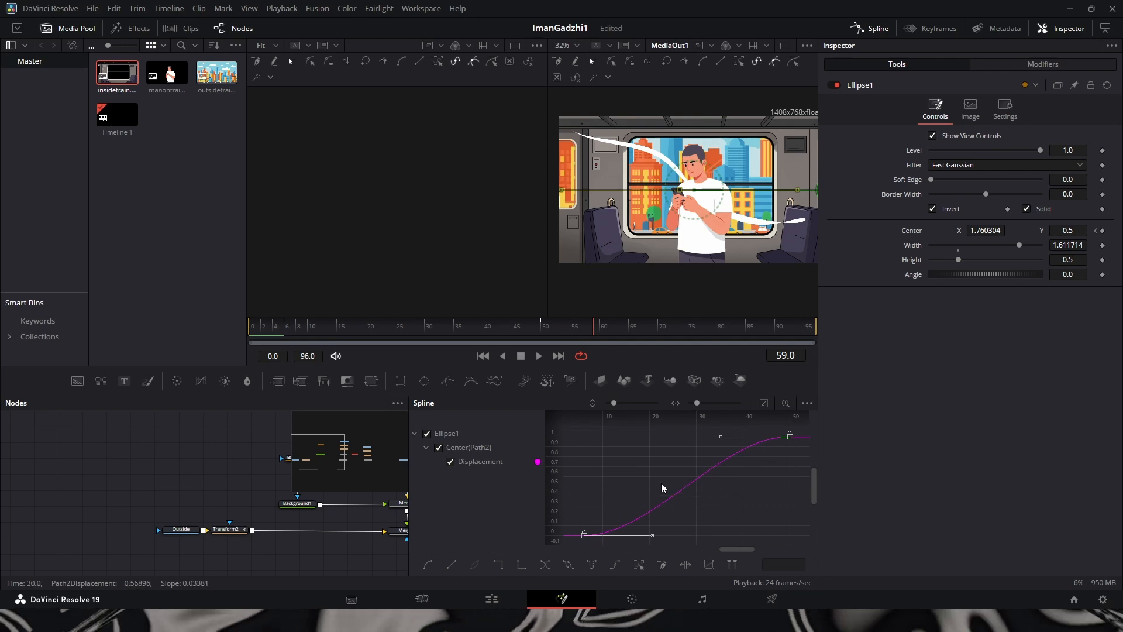
left_click_drag(570, 419, 630, 477)
left_click_drag(731, 420, 656, 421)
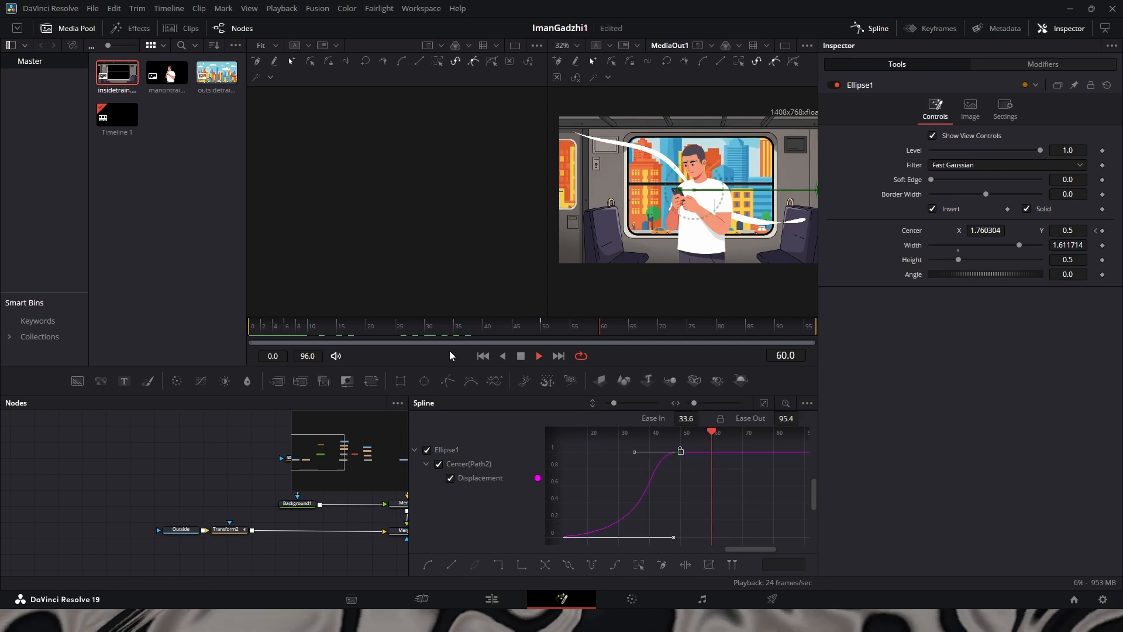
key("space")
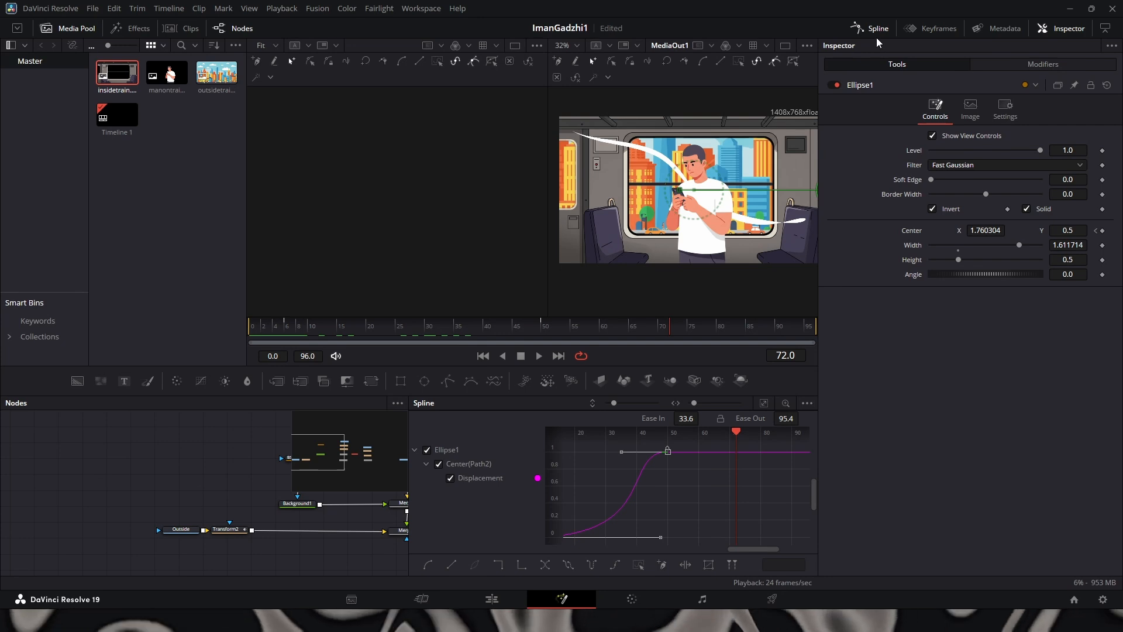
left_click(866, 26)
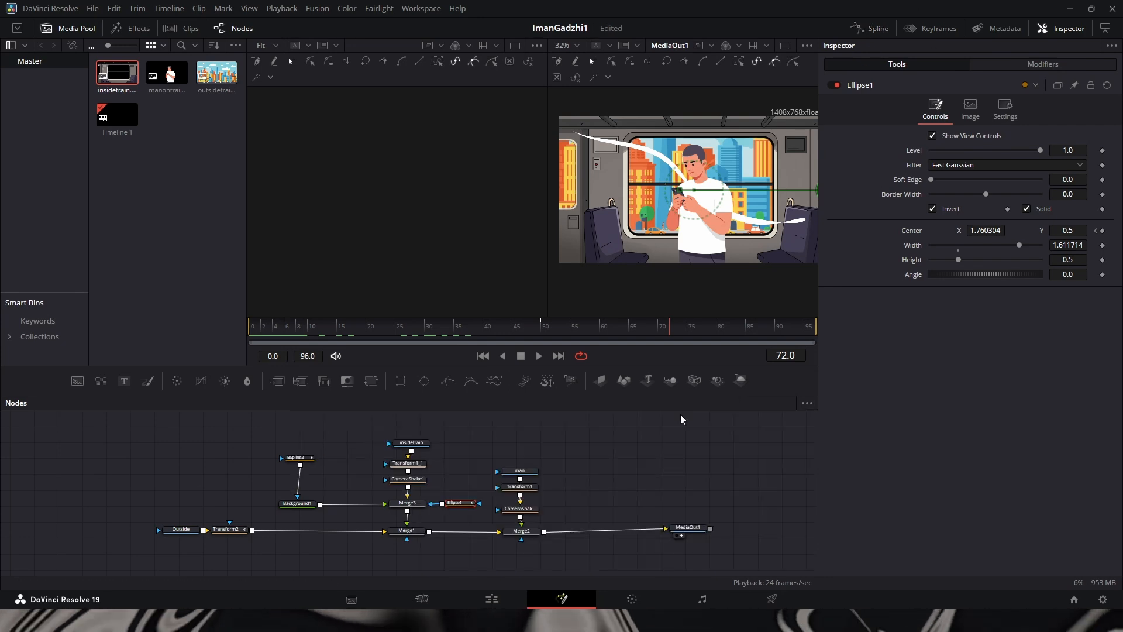
Play the composition from its first frame to check the streak's left-to-right reveal
left_click(689, 529)
left_click_drag(284, 328, 227, 326)
key("space")
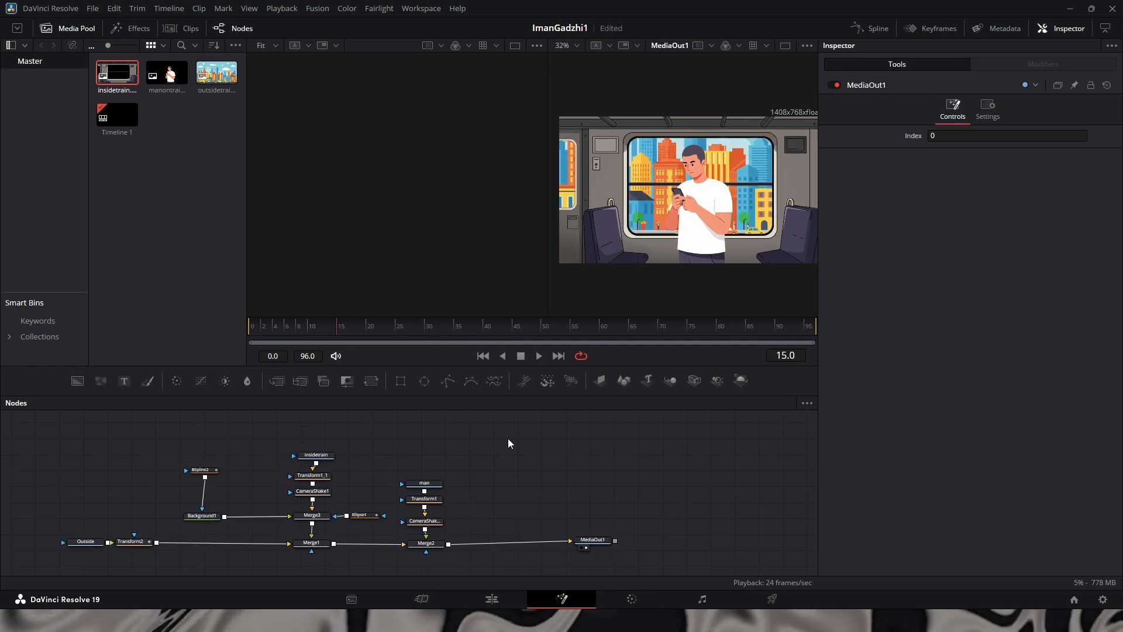
Make room before MediaOut1 and merge a new Text node over the scene after Merge2
left_click_drag(508, 437, 69, 566)
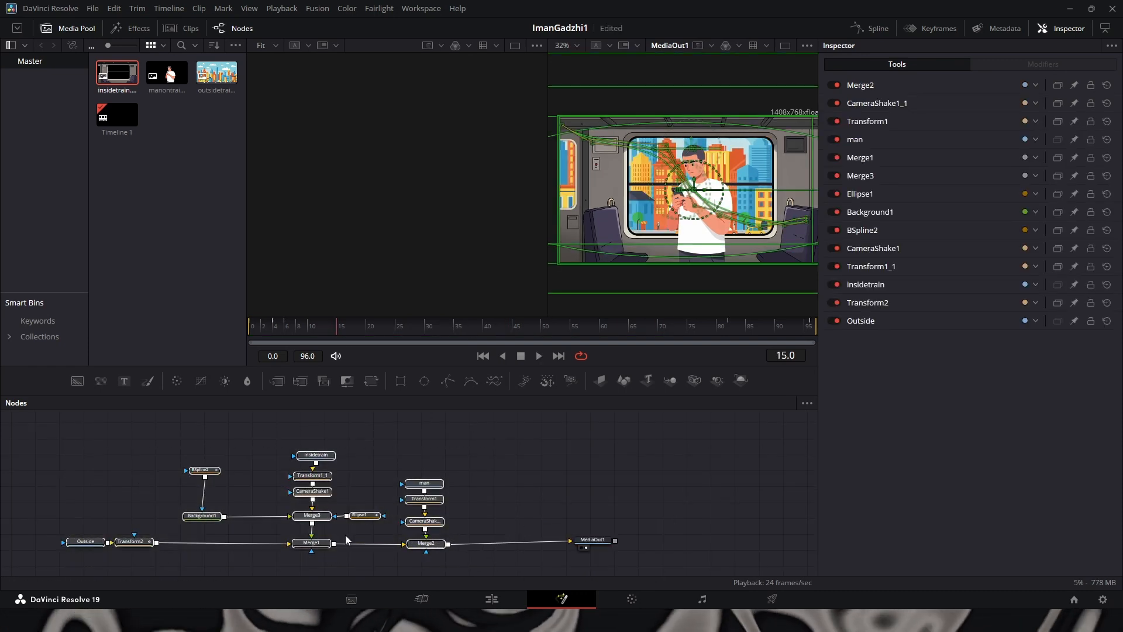
scroll(351, 537, "right", 3)
left_click(364, 540)
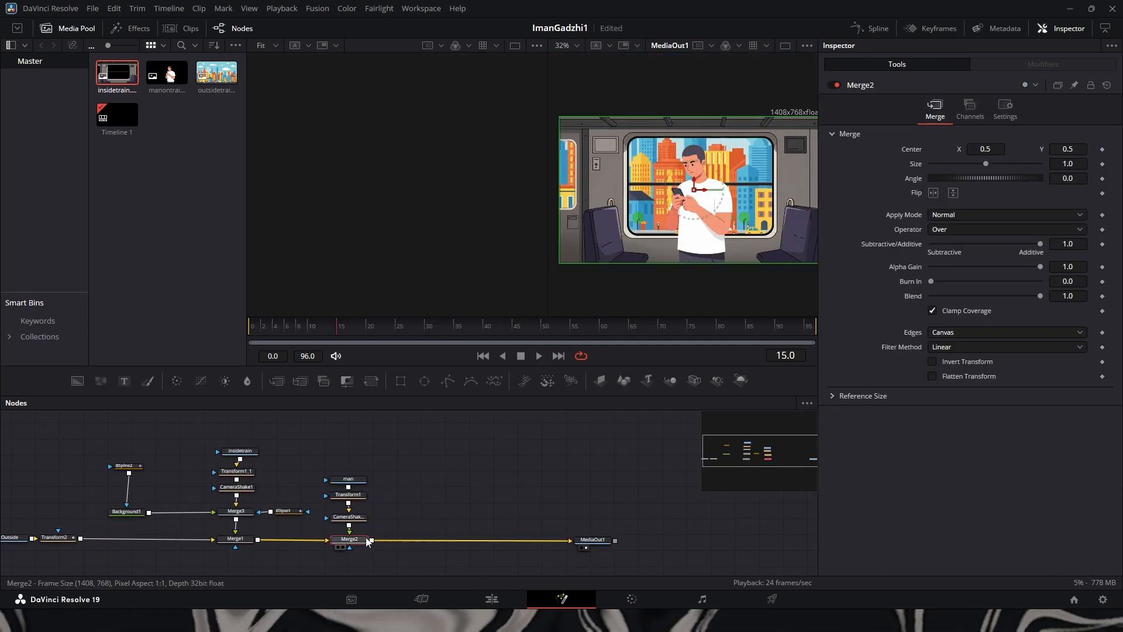
left_click(279, 382)
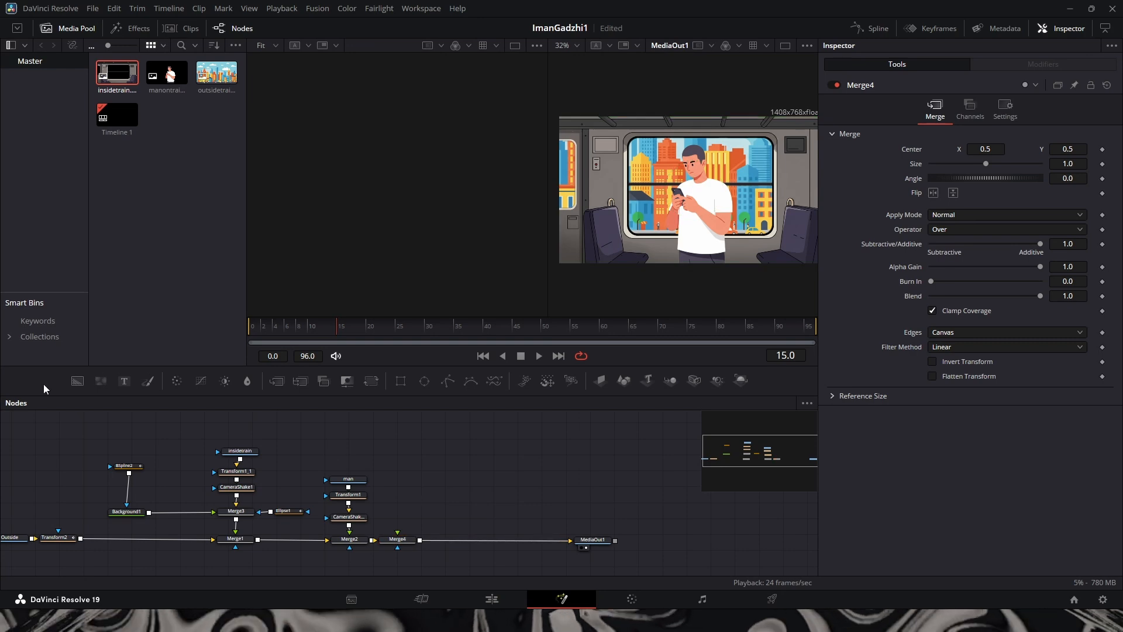
left_click_drag(120, 384, 411, 488)
Enter "Optimism in the 1900s" as the title, broken onto two lines after "in", and set its font to Bebas Neue
left_click(918, 229)
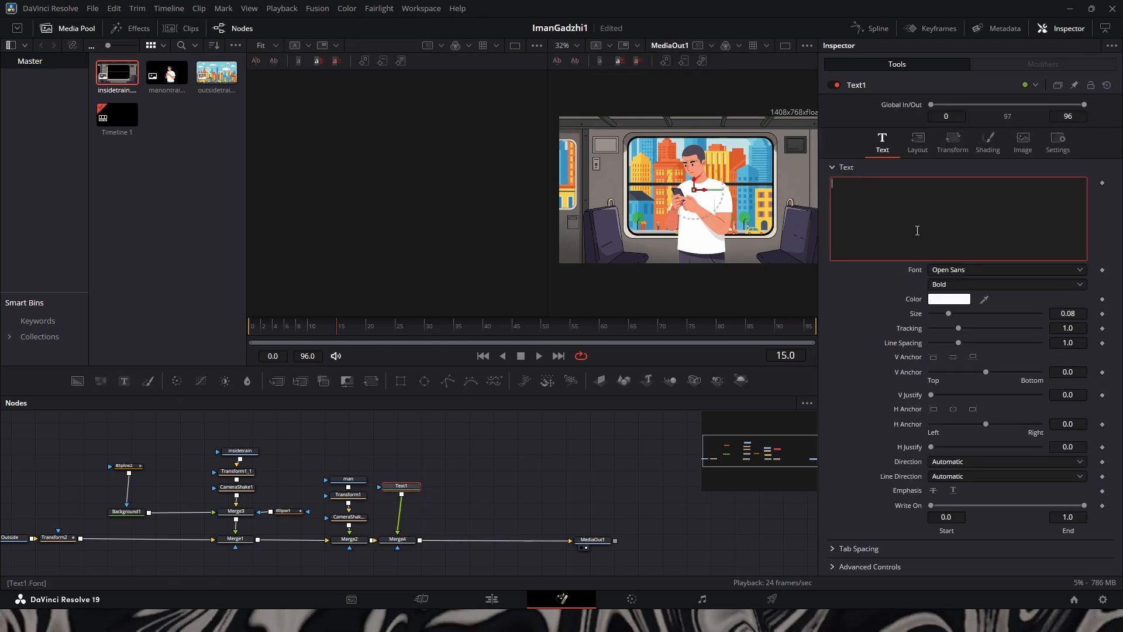
type("Optimism in the 1900s")
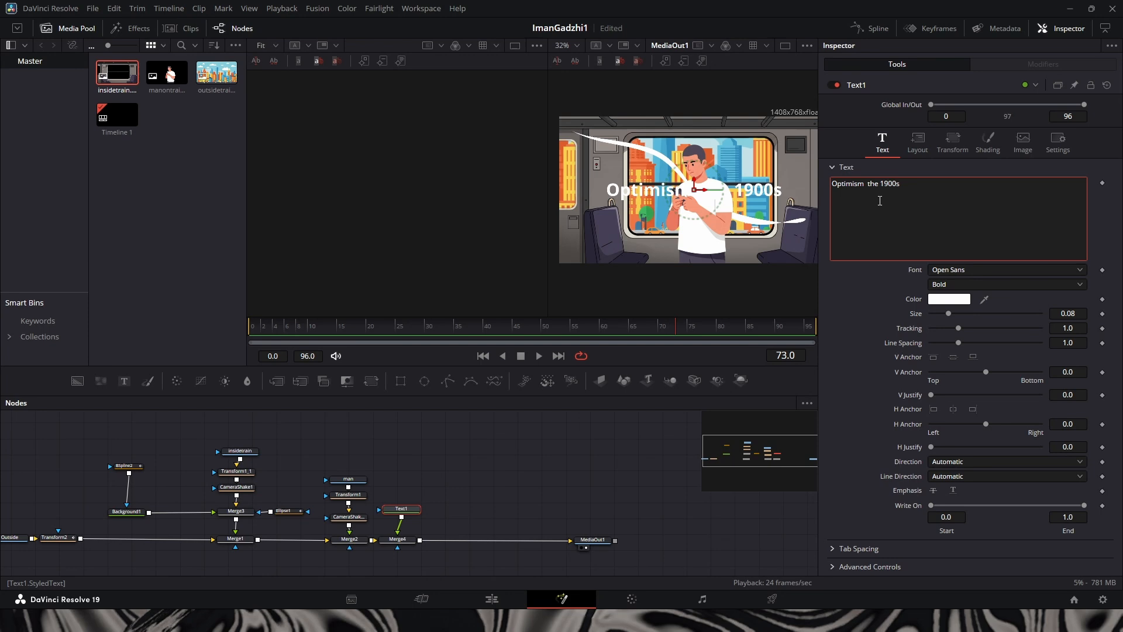
key("Return")
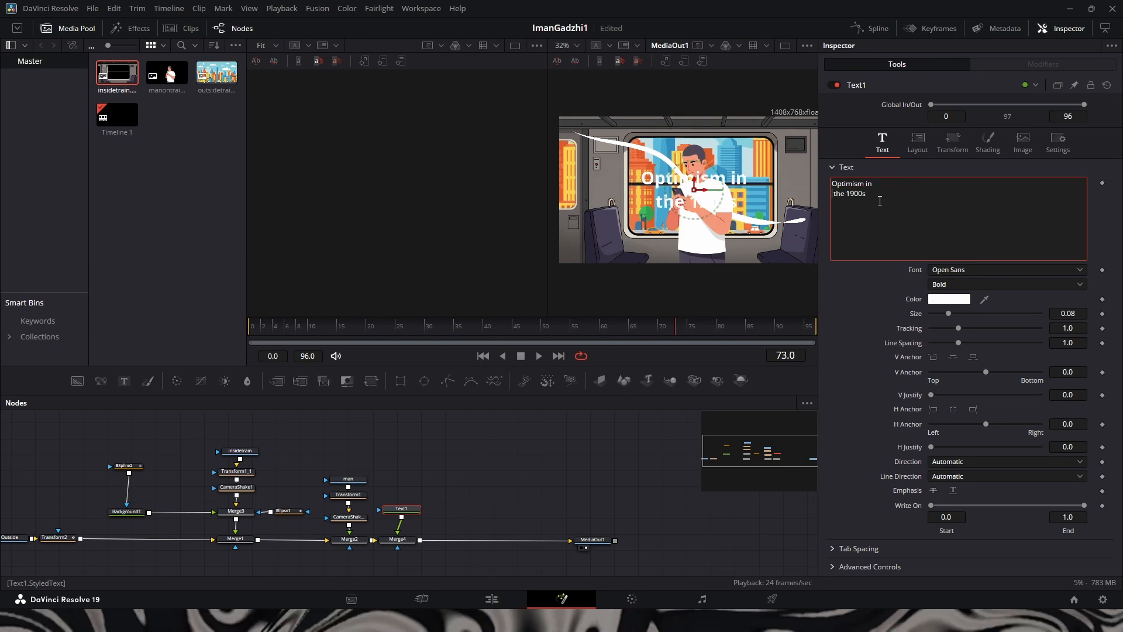
left_click(957, 272)
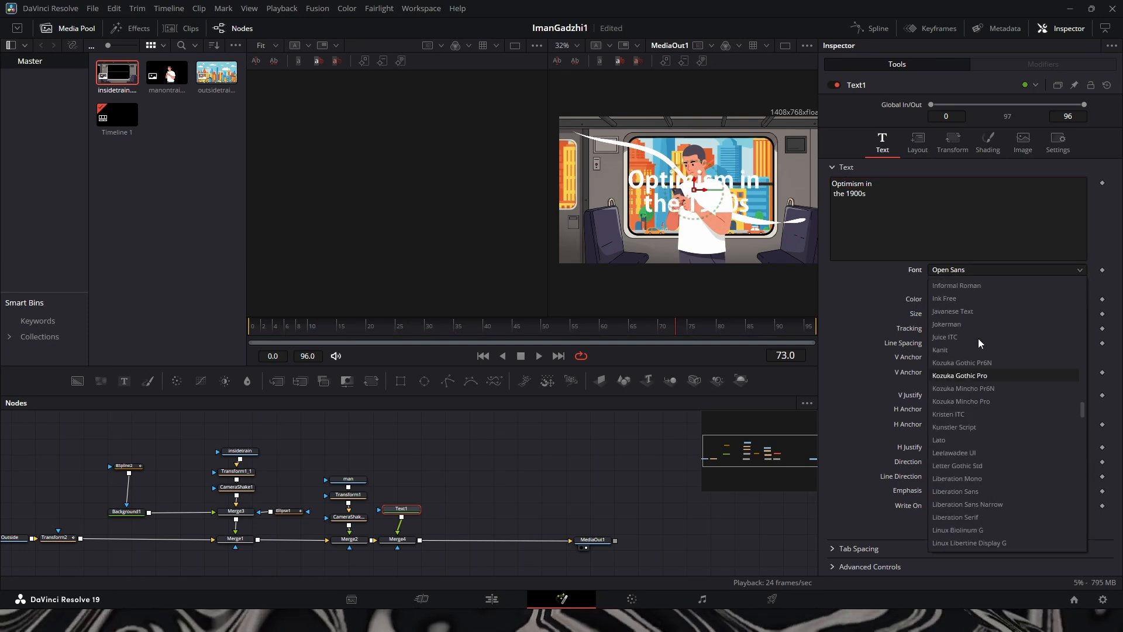
scroll(978, 339, "up", 10)
left_click(980, 336)
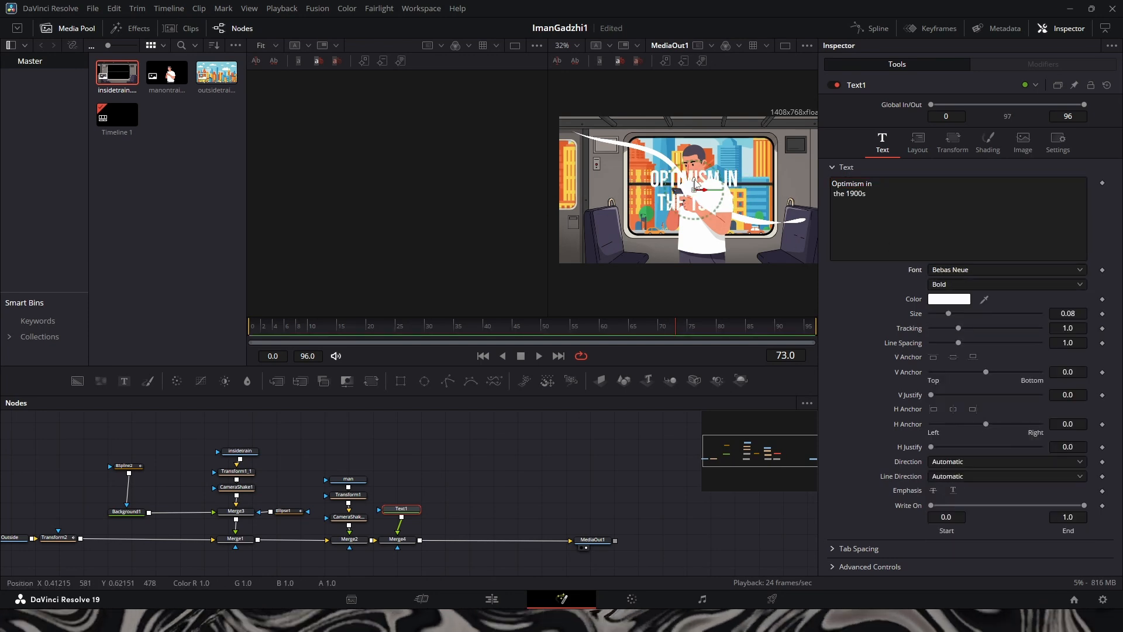
Reduce the title's size to 0.0481 and place it to the left of the man's head, over the window's left edge
left_click_drag(696, 185, 634, 199)
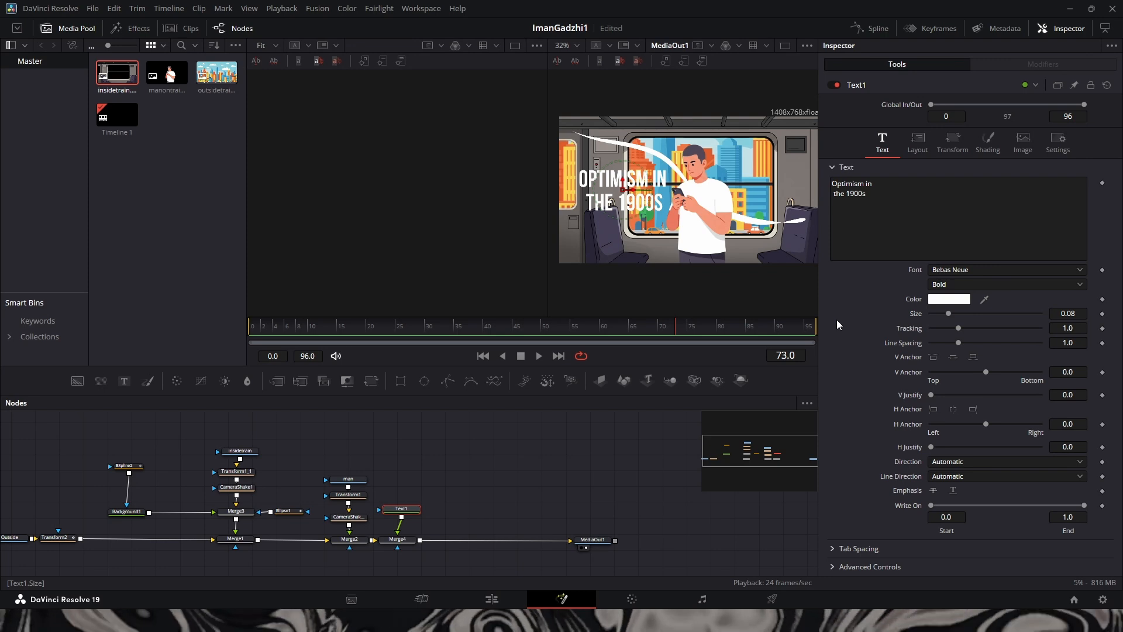
left_click_drag(948, 313, 944, 313)
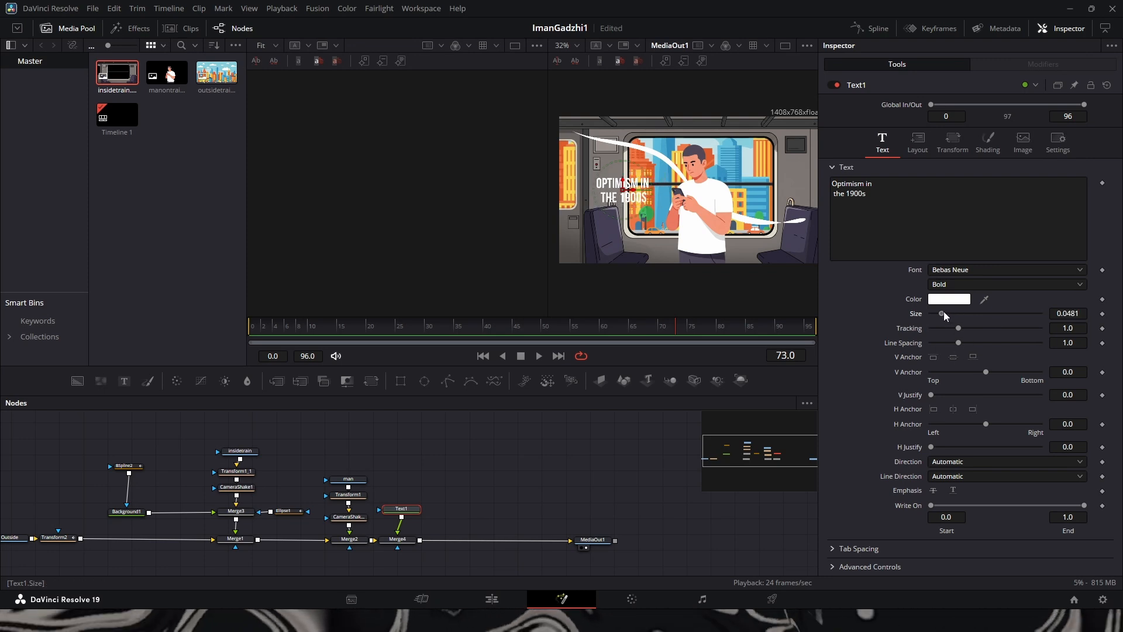
left_click_drag(624, 180, 624, 164)
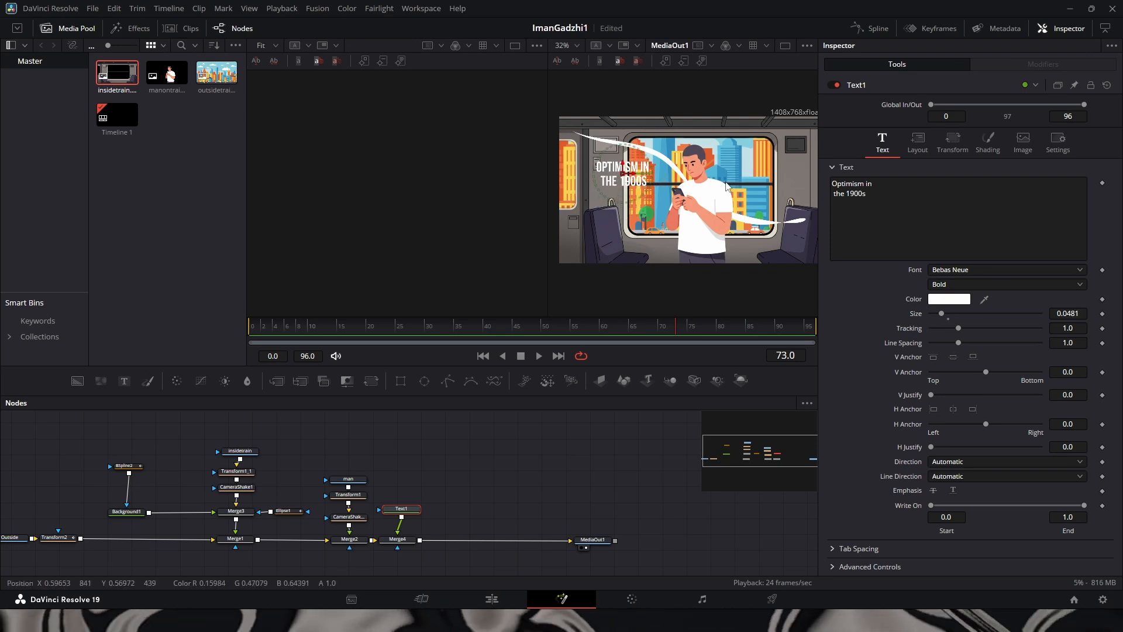
Add a Follower modifier to the title text and open the modifier's settings
right_click(972, 210)
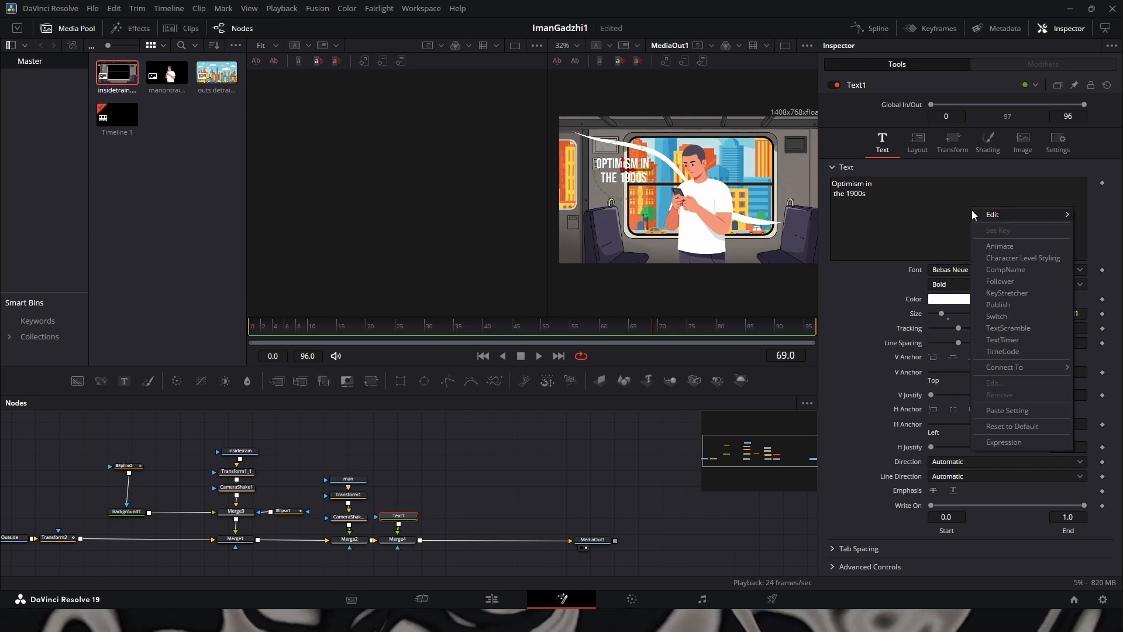
left_click(1009, 282)
left_click(1024, 62)
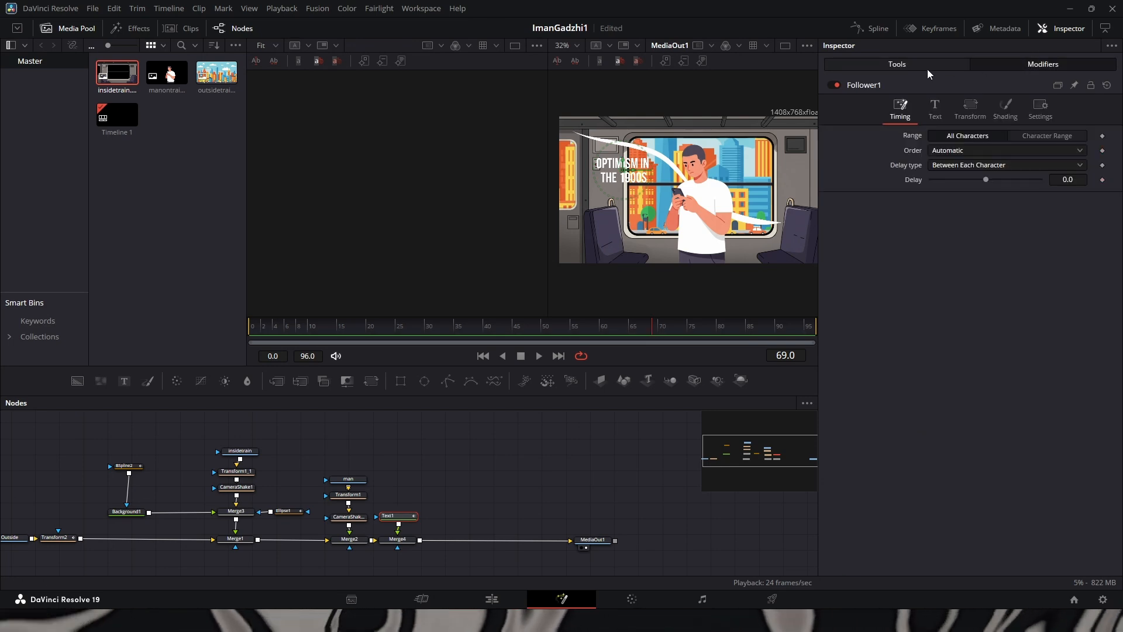
left_click(928, 69)
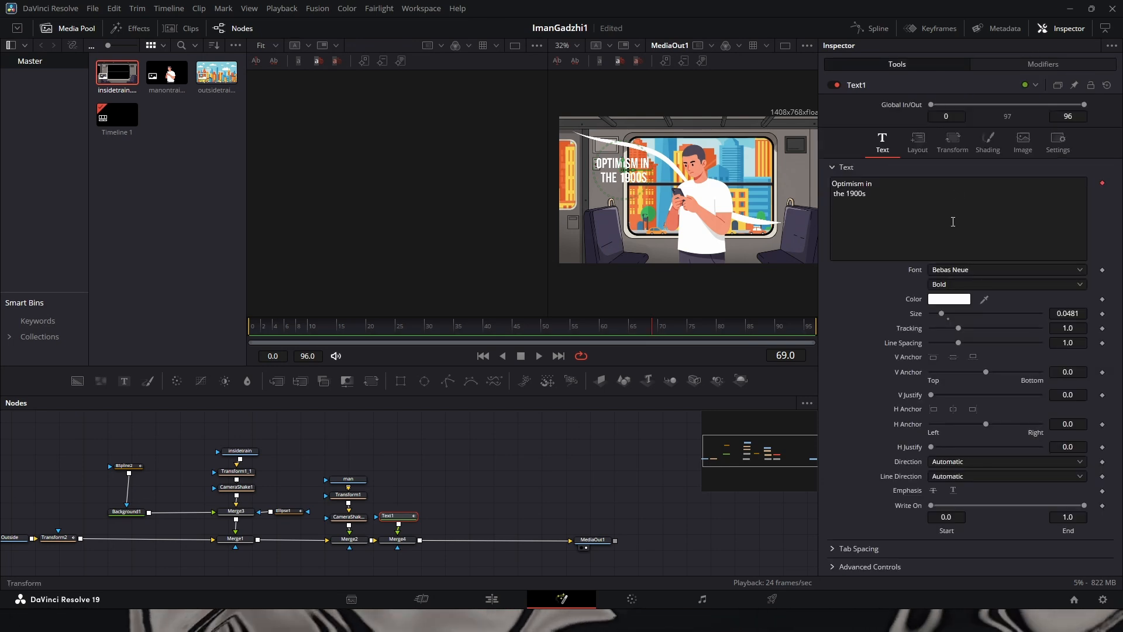
left_click(1023, 62)
Keyframe the Follower's shading position offset at frame 6 with X and Y left at 0.0
left_click_drag(268, 323, 282, 330)
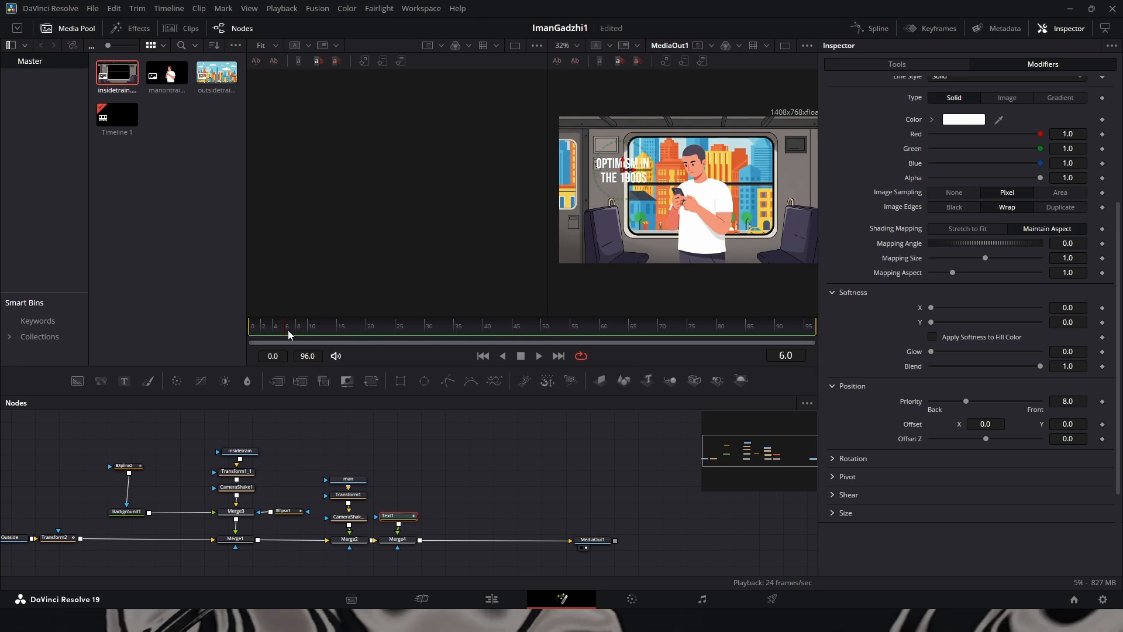
left_click(1102, 425)
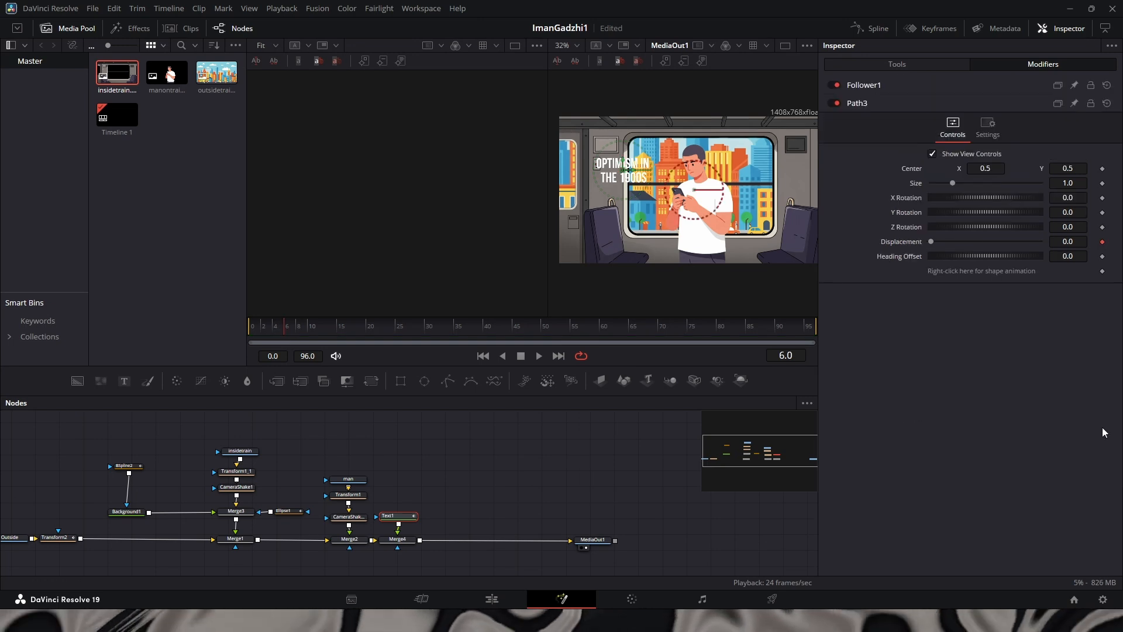
left_click(889, 86)
scroll(993, 532, "down", 10)
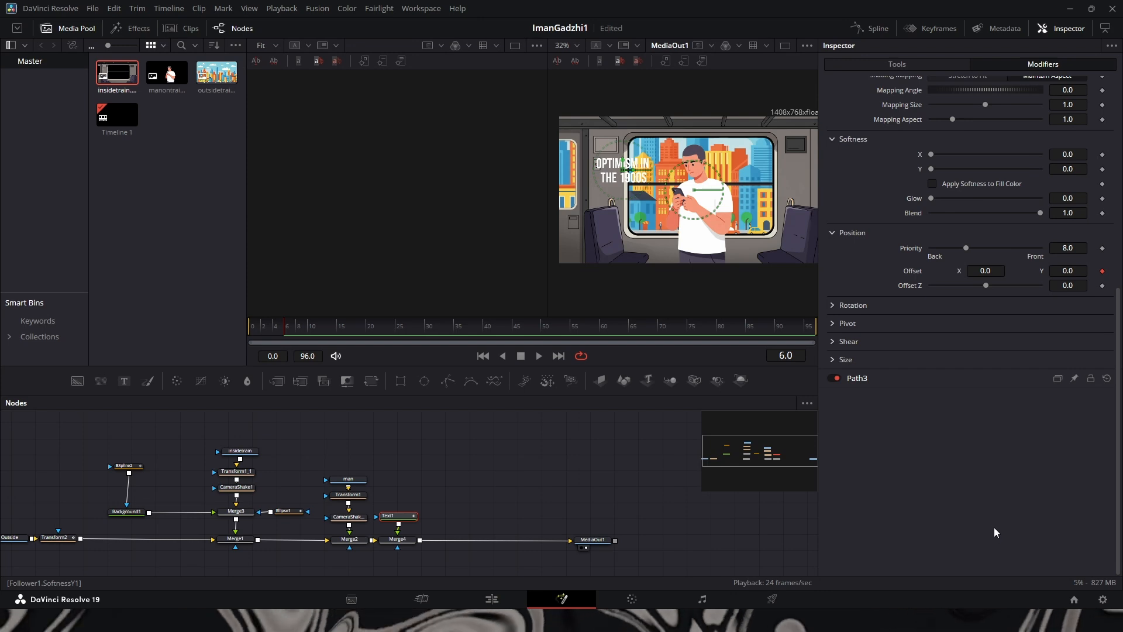
scroll(995, 525, "up", 12)
scroll(995, 526, "down", 10)
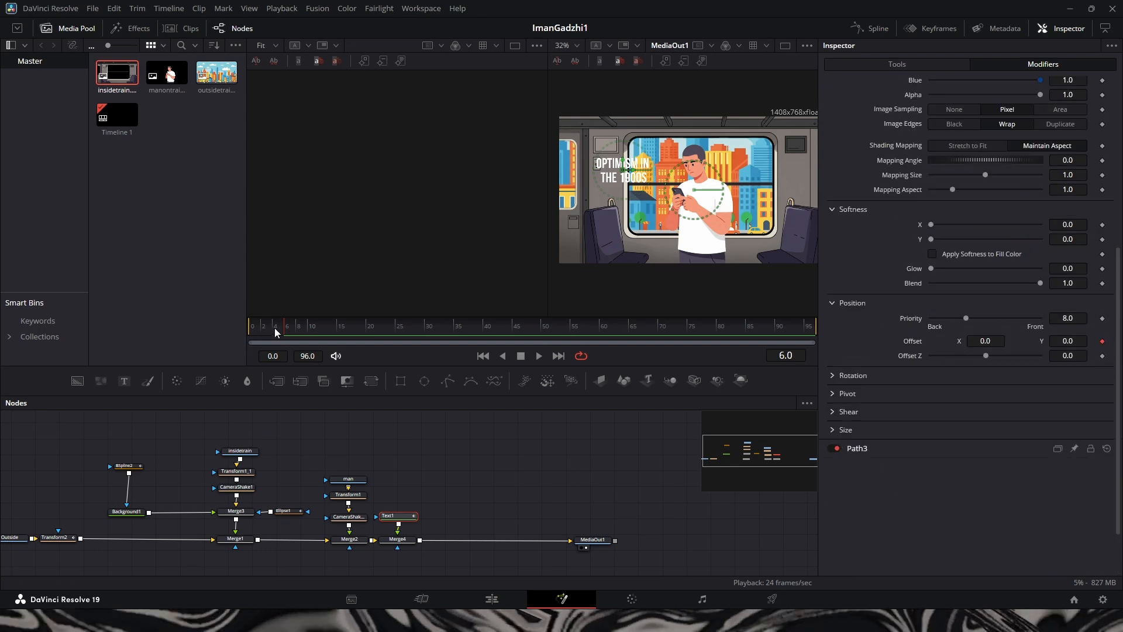
Set the Follower's Y position offset to -0.703 at frame 0 and play back the title's upward movement
left_click_drag(277, 332, 228, 335)
left_click_drag(1068, 342, 1041, 341)
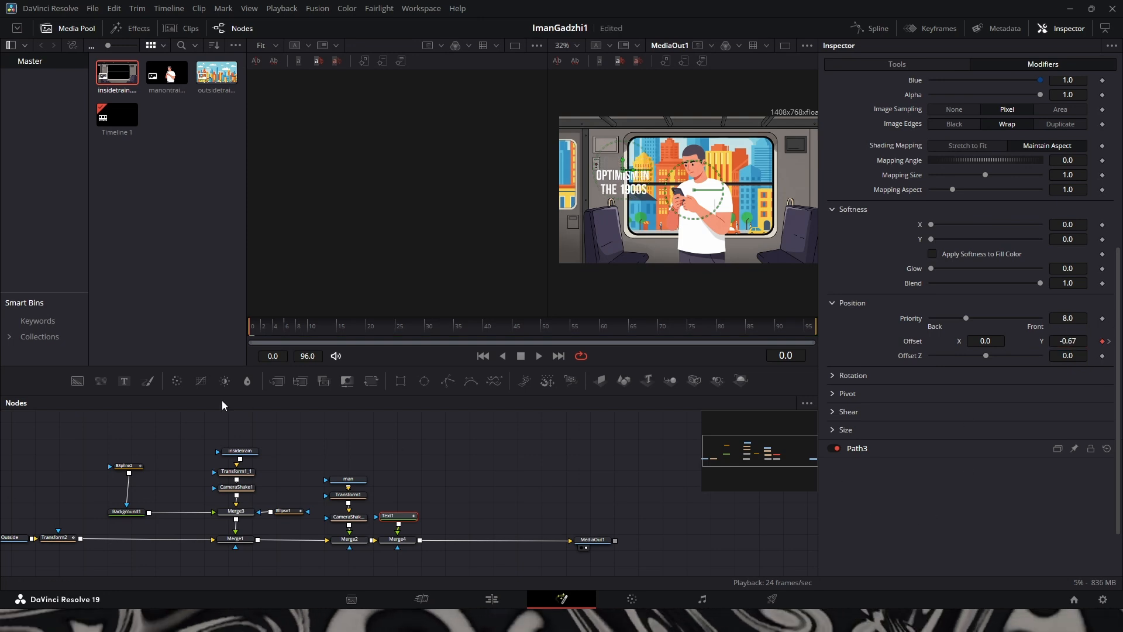
key("space")
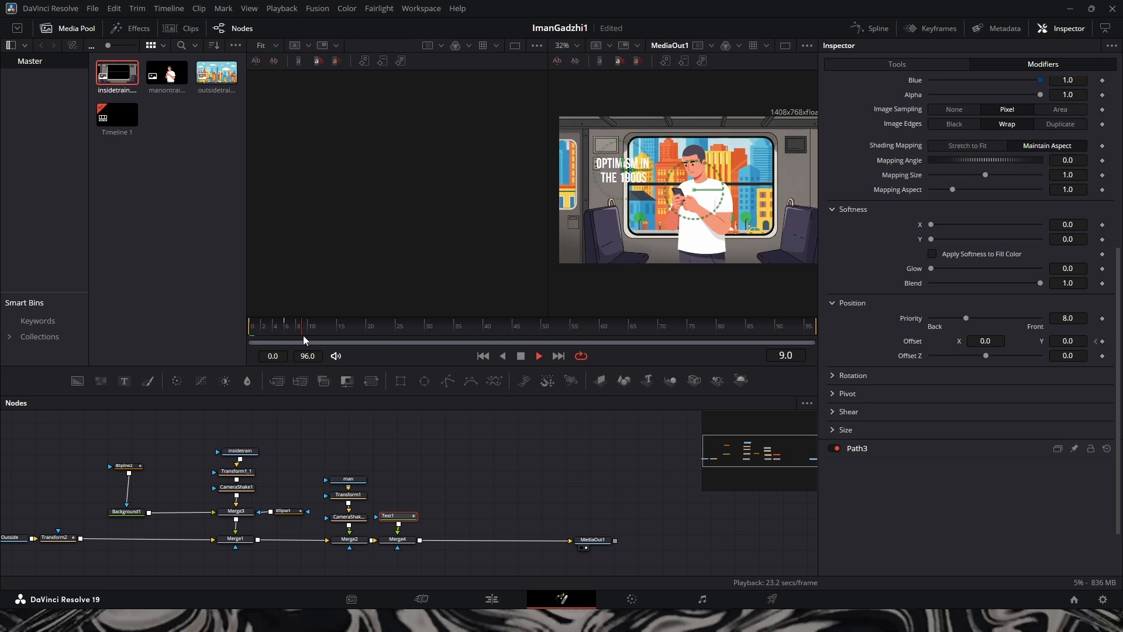
left_click_drag(304, 331, 228, 343)
key("space")
left_click_drag(1081, 343, 1062, 343)
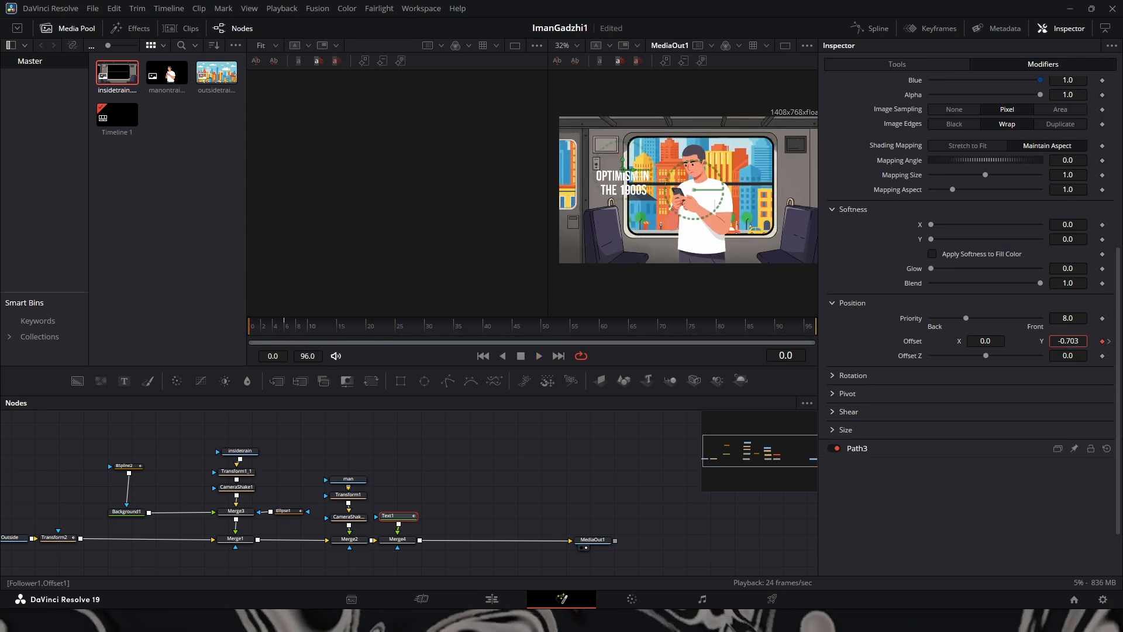
key("space")
Keyframe the Follower's opacity at 1.0 on frame 6 and 0.0 on frame 0, and preview the fade-in
mouse_move(293, 332)
left_mouse_down()
mouse_move(223, 334)
mouse_move(287, 331)
left_mouse_up()
key("space")
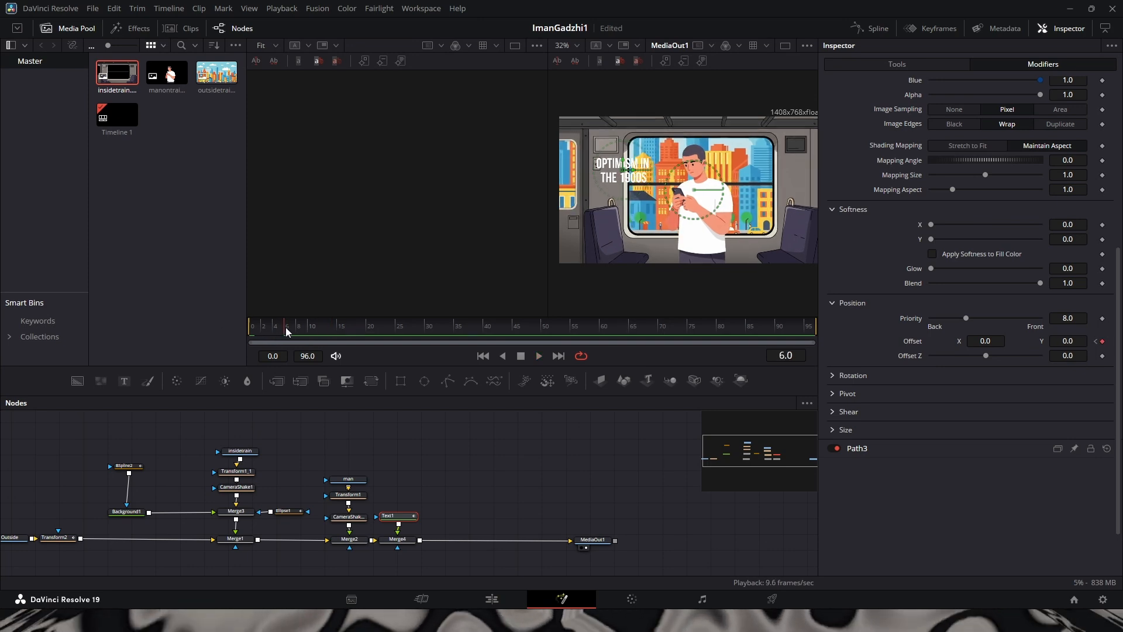
scroll(951, 247, "up", 5)
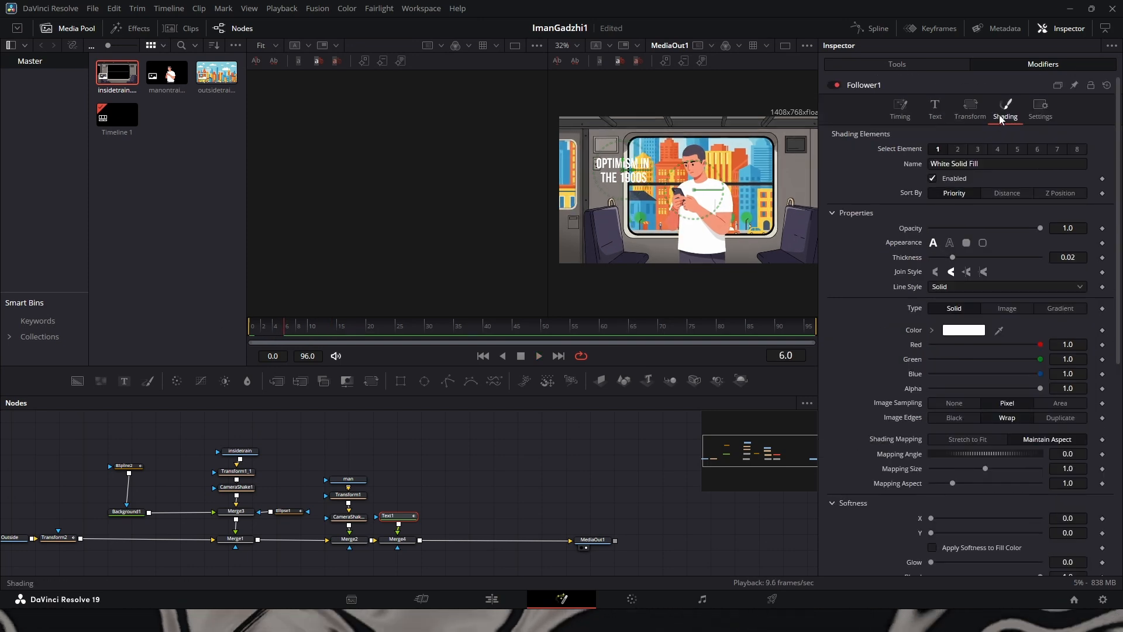
left_click(1104, 229)
left_click_drag(286, 328, 250, 329)
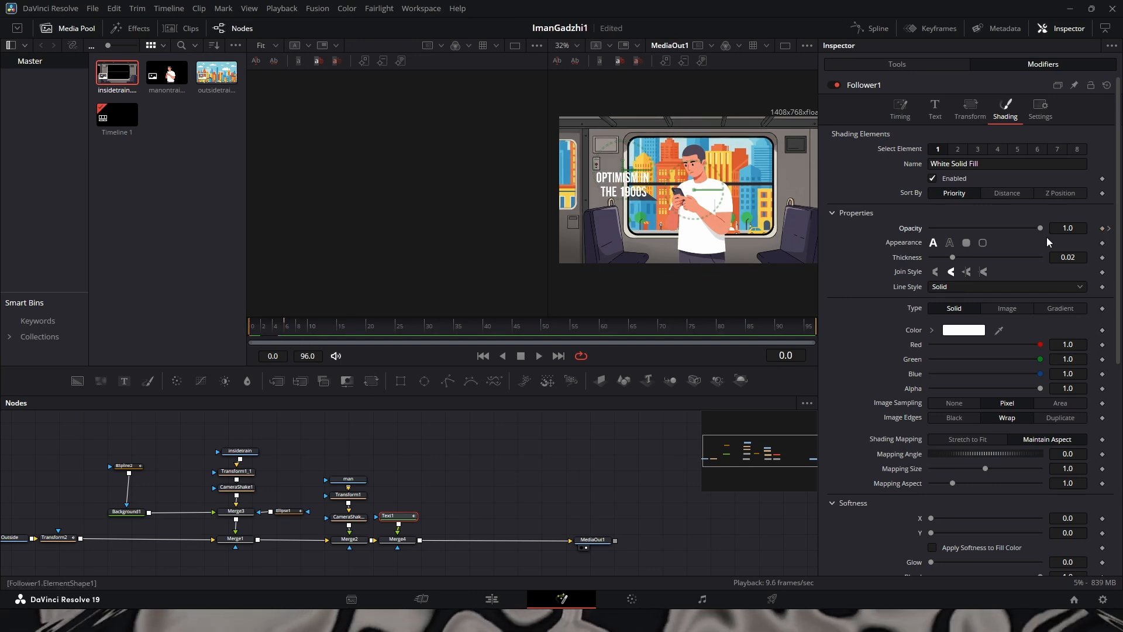
left_click_drag(1040, 228, 930, 229)
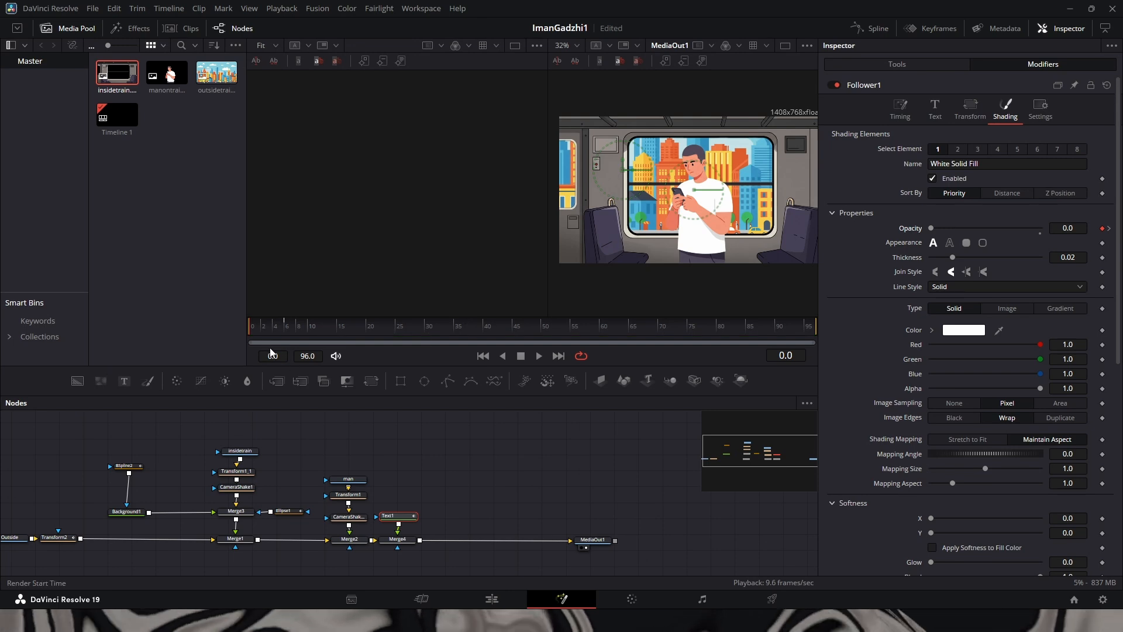
key("space")
key("space")
left_click_drag(295, 324, 247, 327)
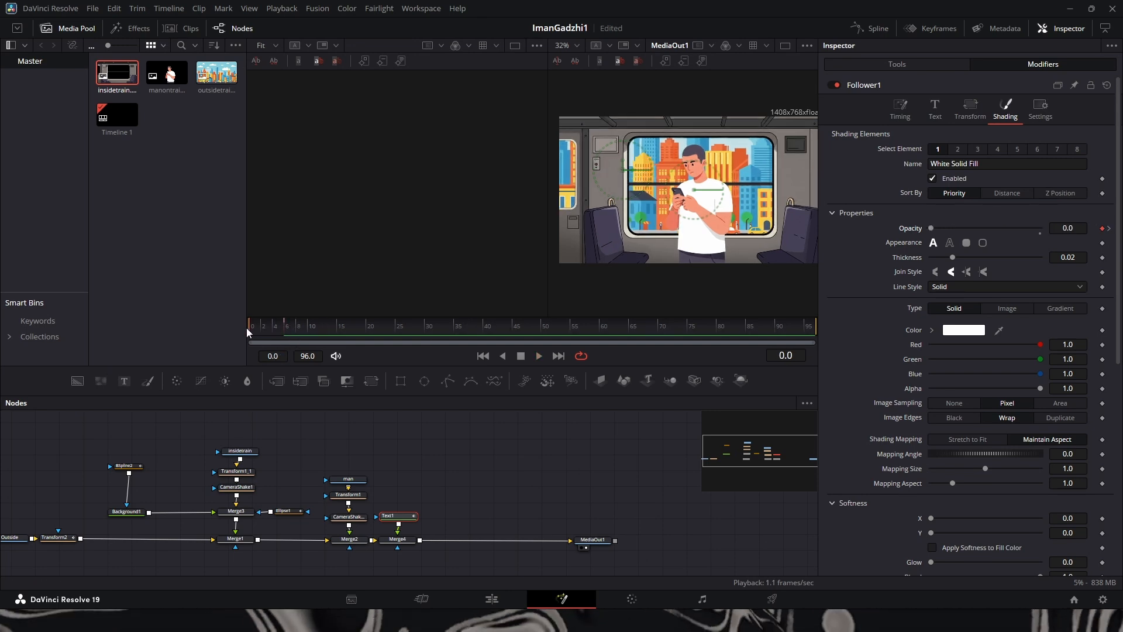
Set the Follower's delay type to Between First and Last Character with a delay of 9.95
left_click(901, 109)
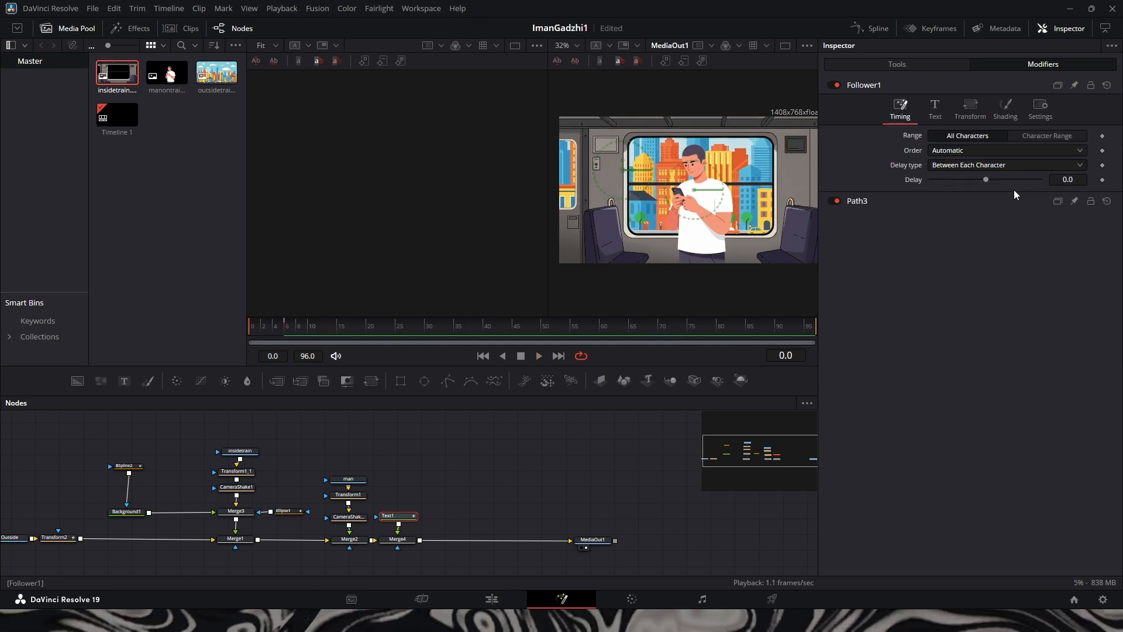
left_click_drag(986, 180, 991, 180)
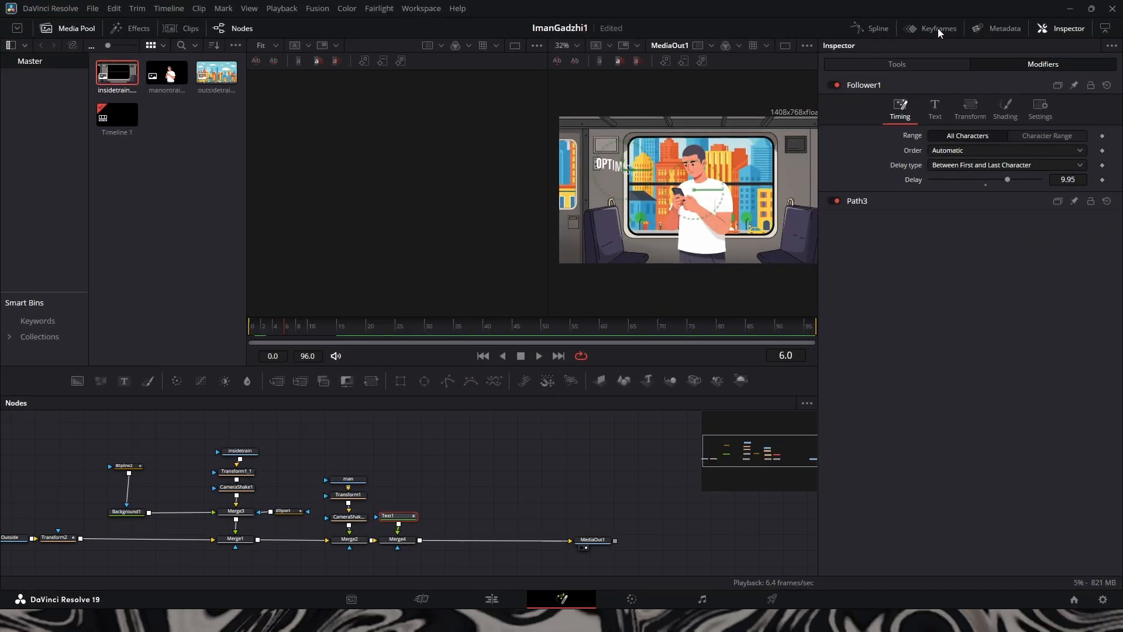
Move Text1's last displacement and opacity keyframes to frame 15 and play back the slower title reveal
left_click(936, 28)
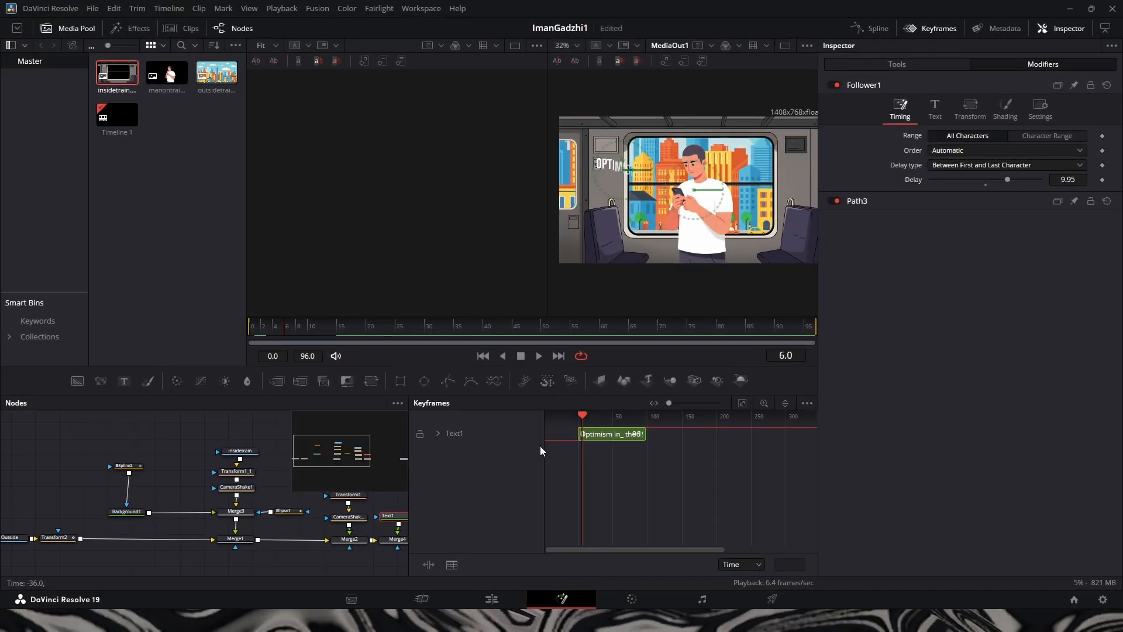
left_click(437, 433)
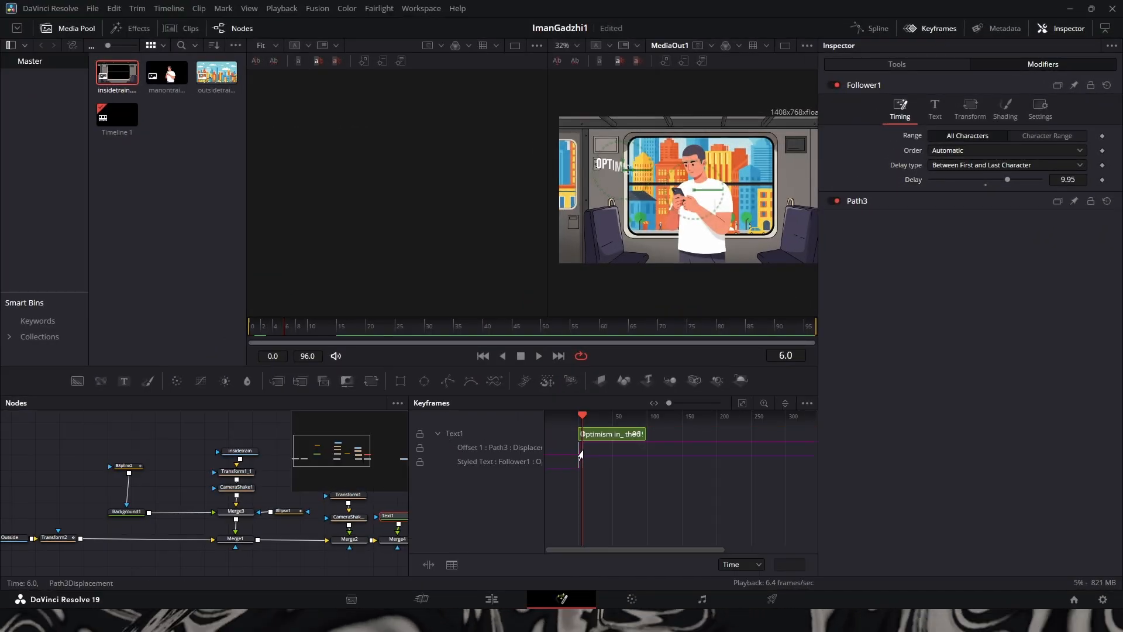
left_click_drag(583, 451, 588, 451)
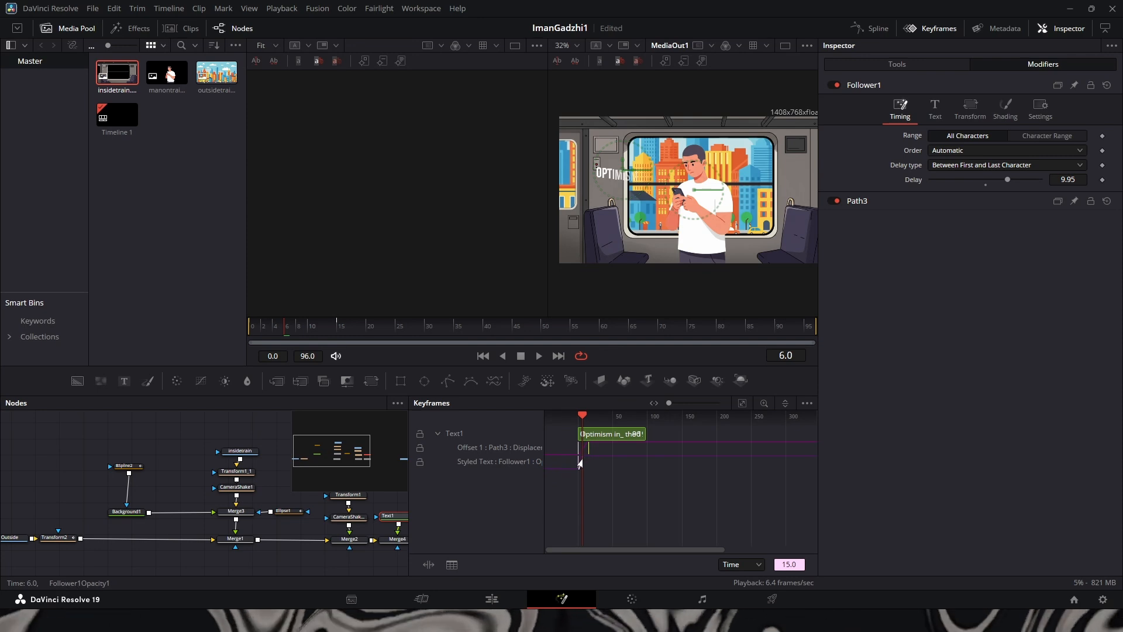
key("space")
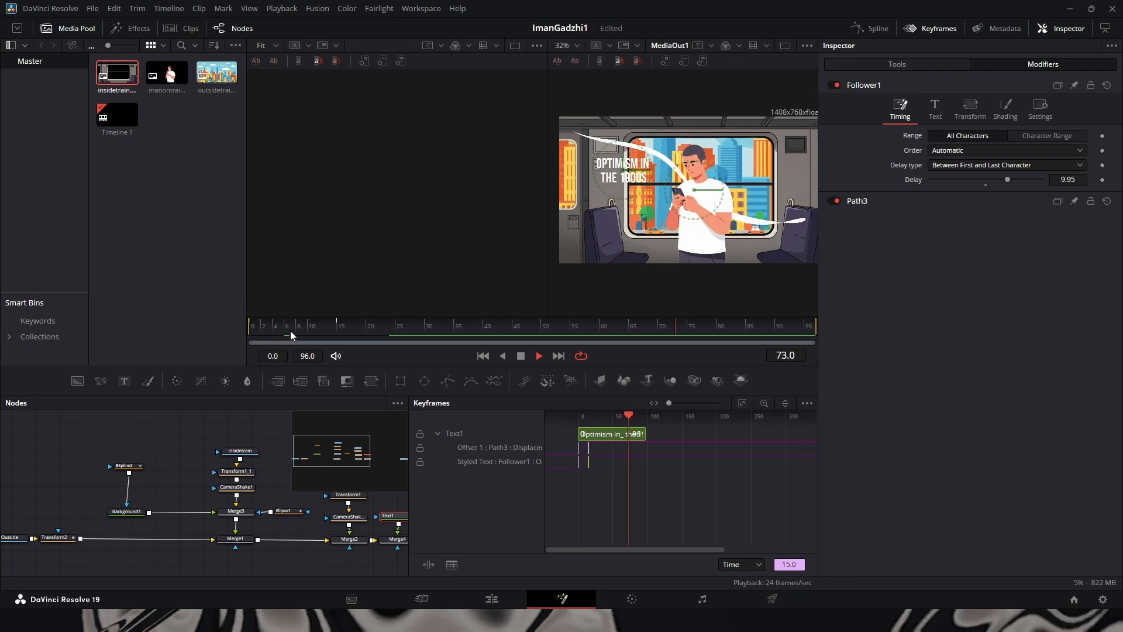
left_click(339, 330)
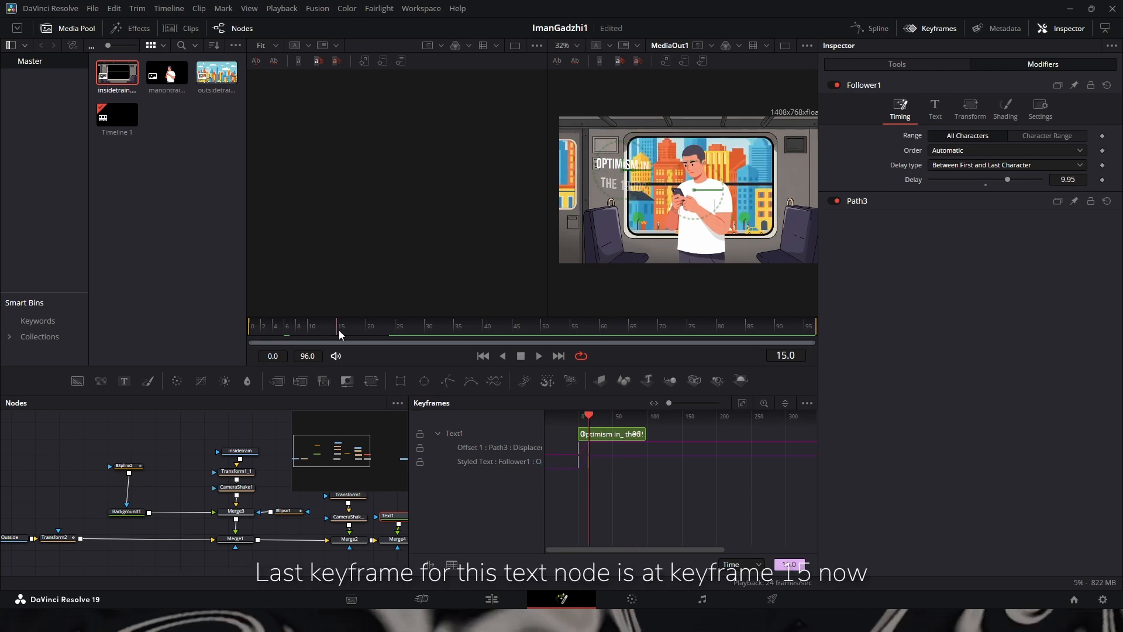
key("space")
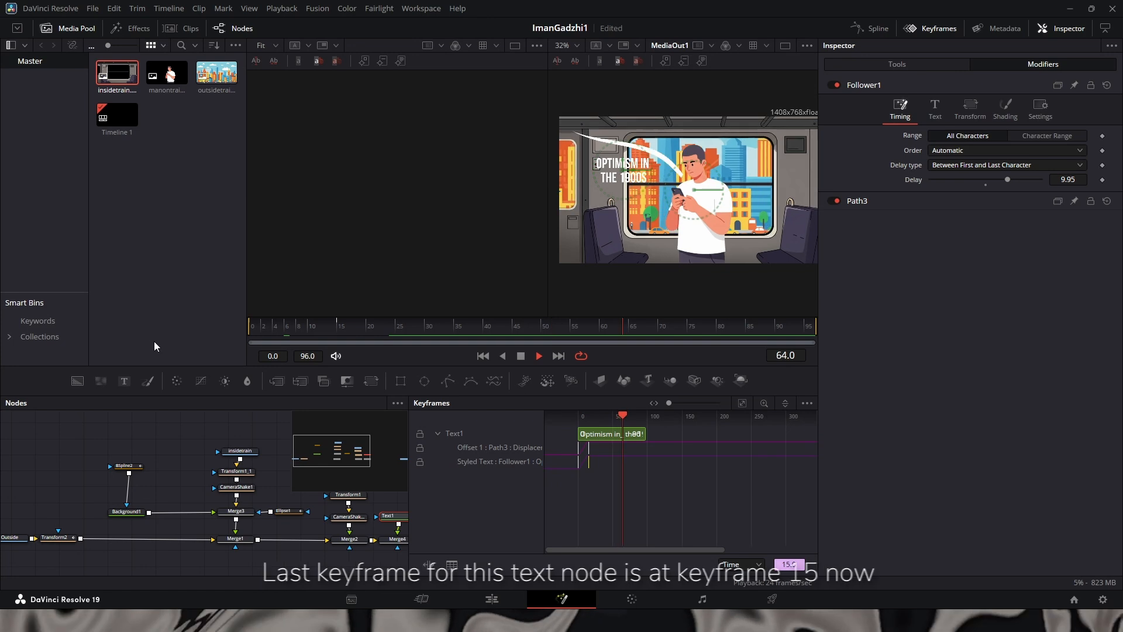
key("space")
left_click(931, 28)
Add a black Background node and merge it over the scene between Merge1 and Merge2
left_click(499, 515)
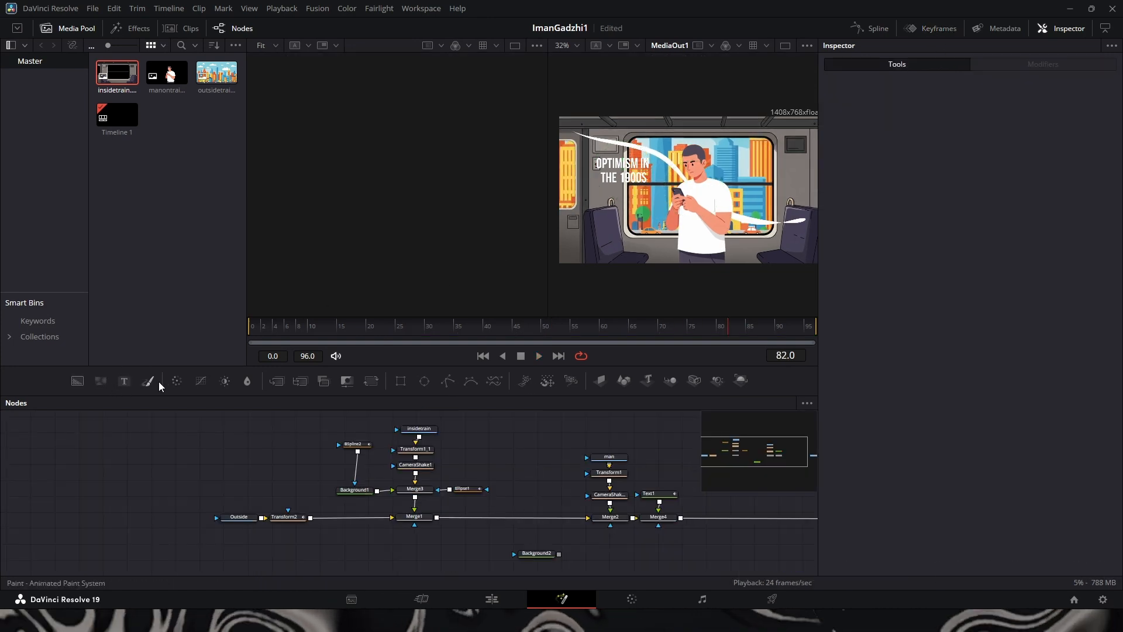
left_click(275, 383)
left_click_drag(560, 491, 528, 515)
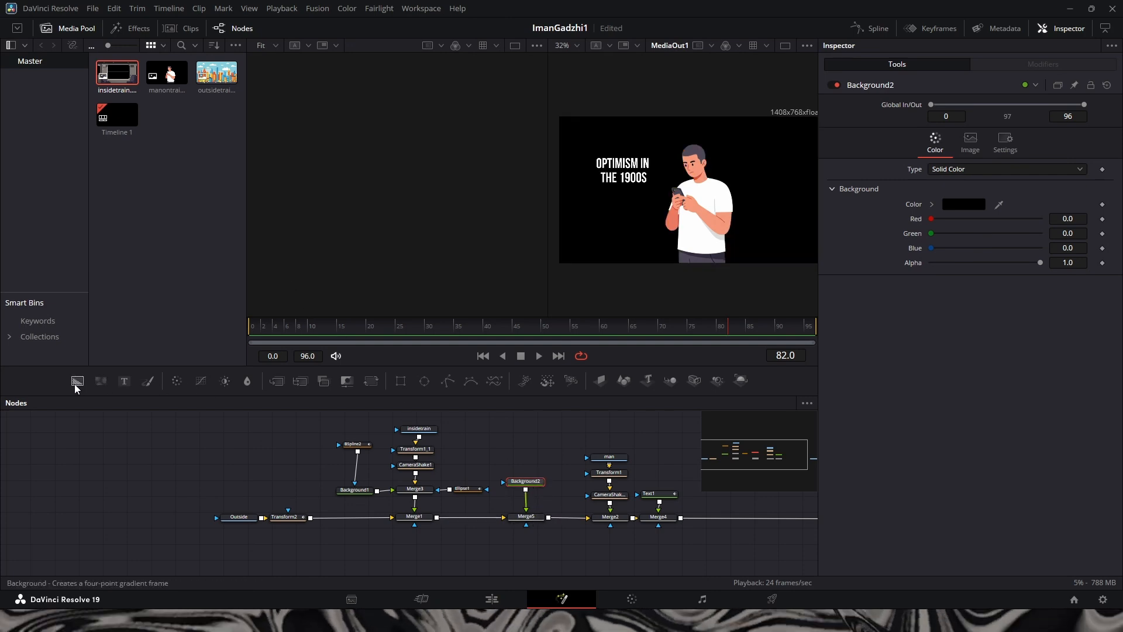
Mask the black background with a wide rectangle over the frame's upper part and set its soft edge to 0.1497
left_click(401, 382)
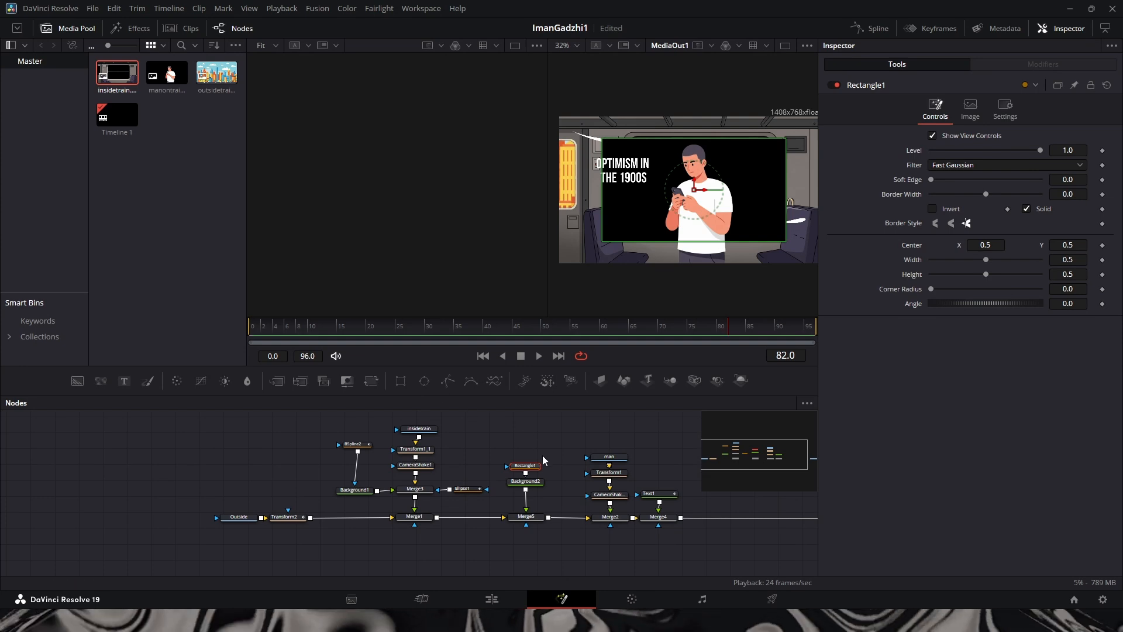
left_click_drag(609, 221, 547, 227)
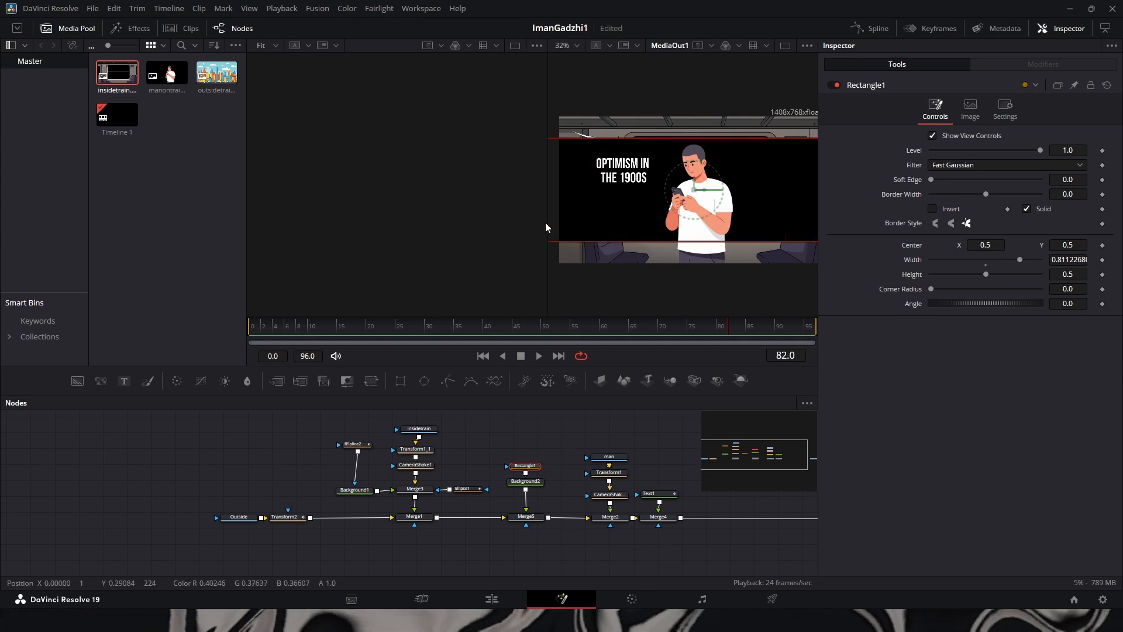
left_click_drag(695, 185, 695, 134)
left_click_drag(932, 180, 1014, 192)
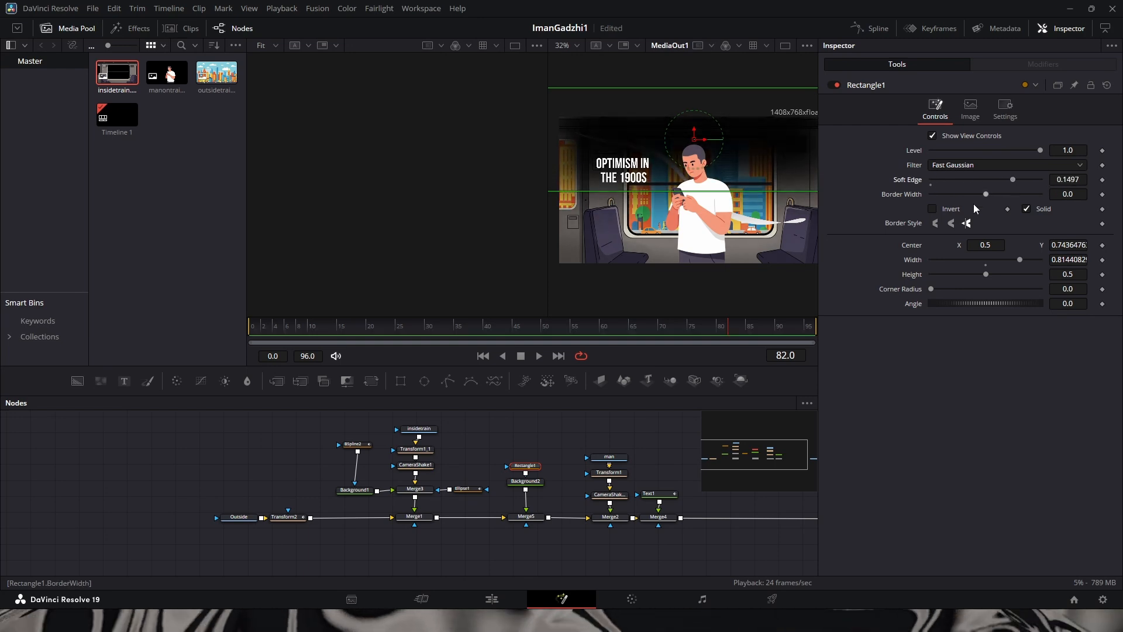
Widen the rectangle mask to about 1.365, beyond the frame's sides, and lower its centre Y to about 0.681
left_click_drag(708, 290, 628, 311)
left_click_drag(765, 202, 834, 191)
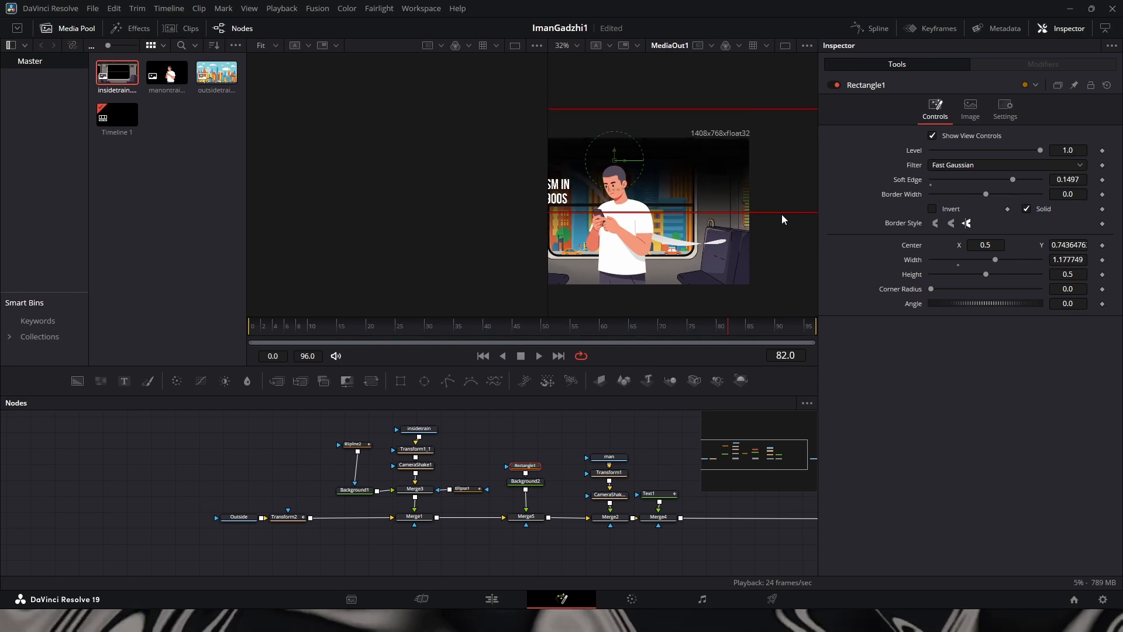
left_click_drag(656, 277, 850, 284)
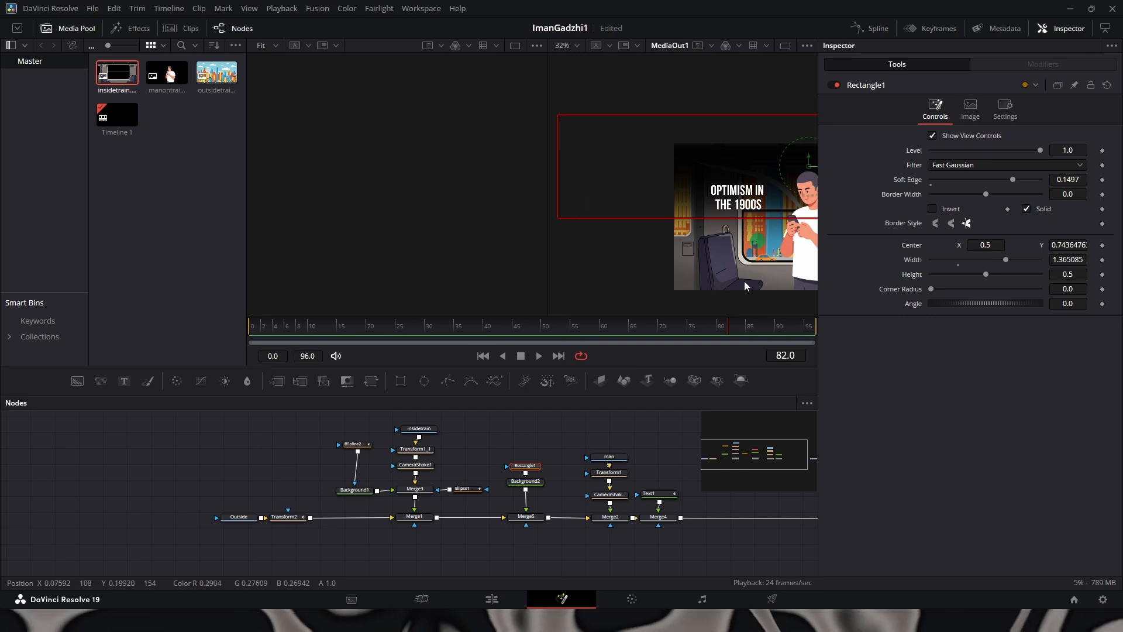
left_click_drag(745, 282, 638, 289)
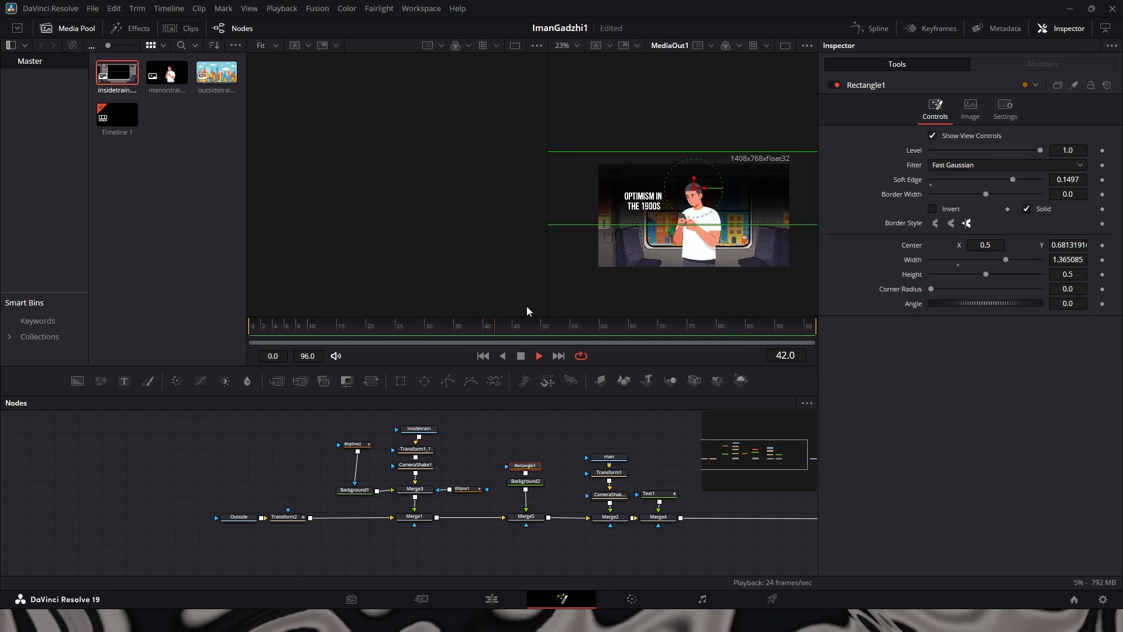
Play back and scrub the composition to check the dark gradient behind the man and title
key("space")
scroll(646, 219, "up", 2)
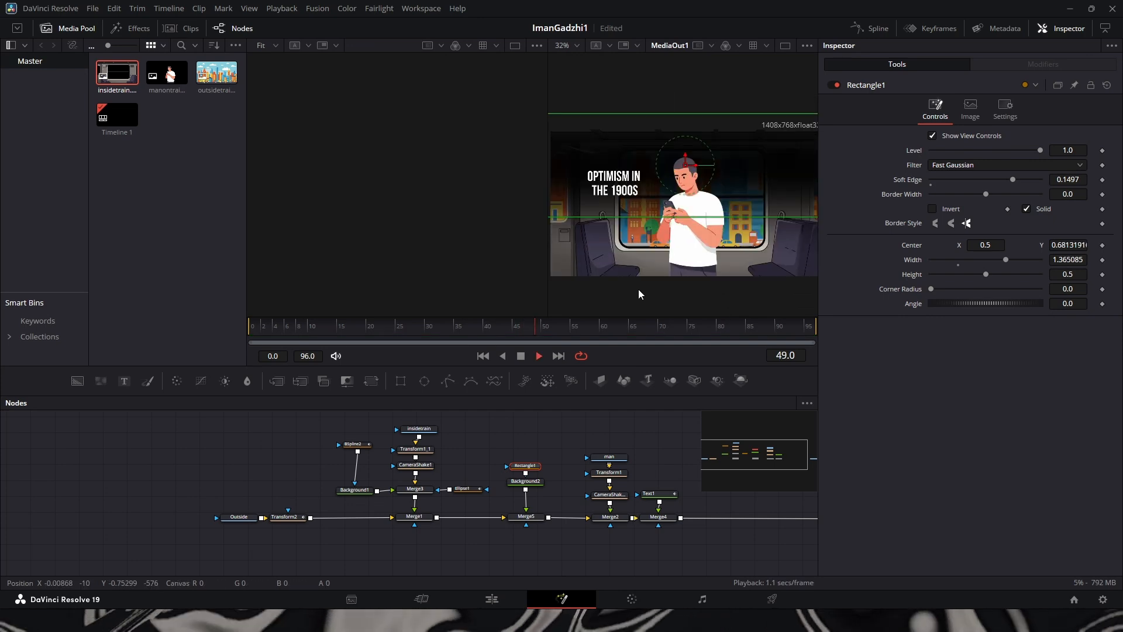
key("space")
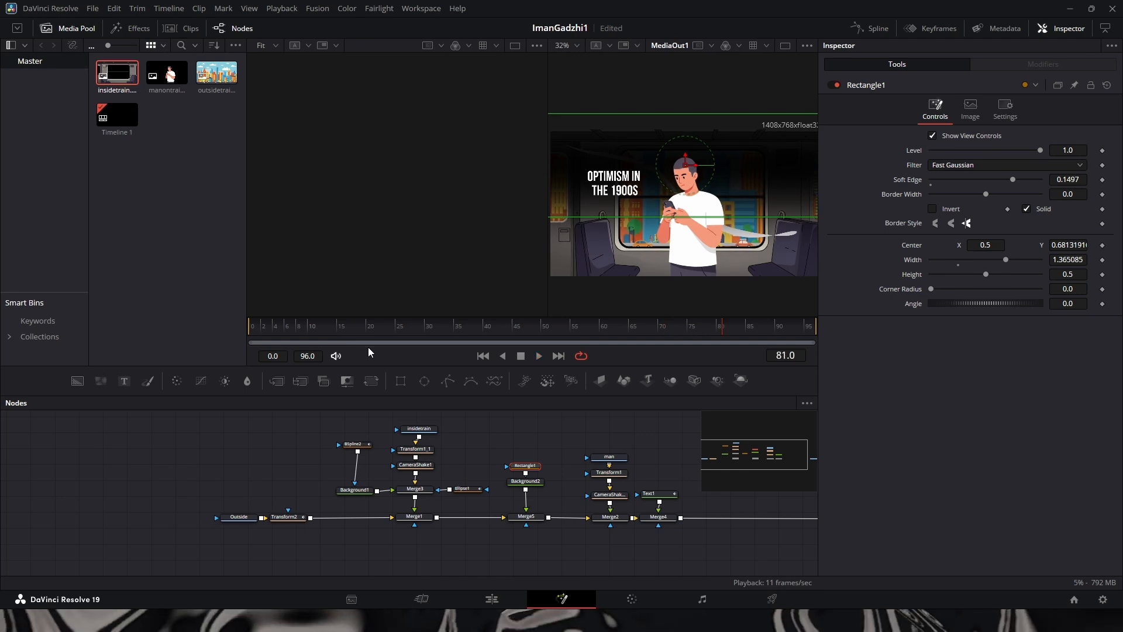
left_click_drag(348, 329, 728, 321)
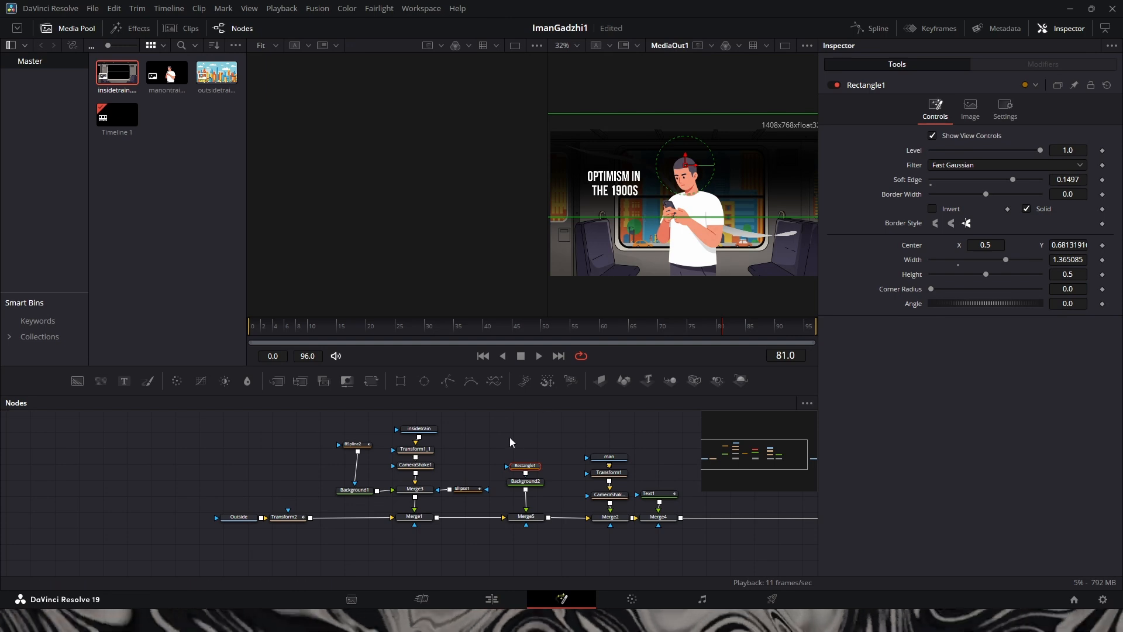
Detach Merge5 with its black Background2 and rectangle mask from the main chain and reconnect Merge1 directly to Merge2
left_click_drag(471, 426, 427, 441)
left_click(416, 438)
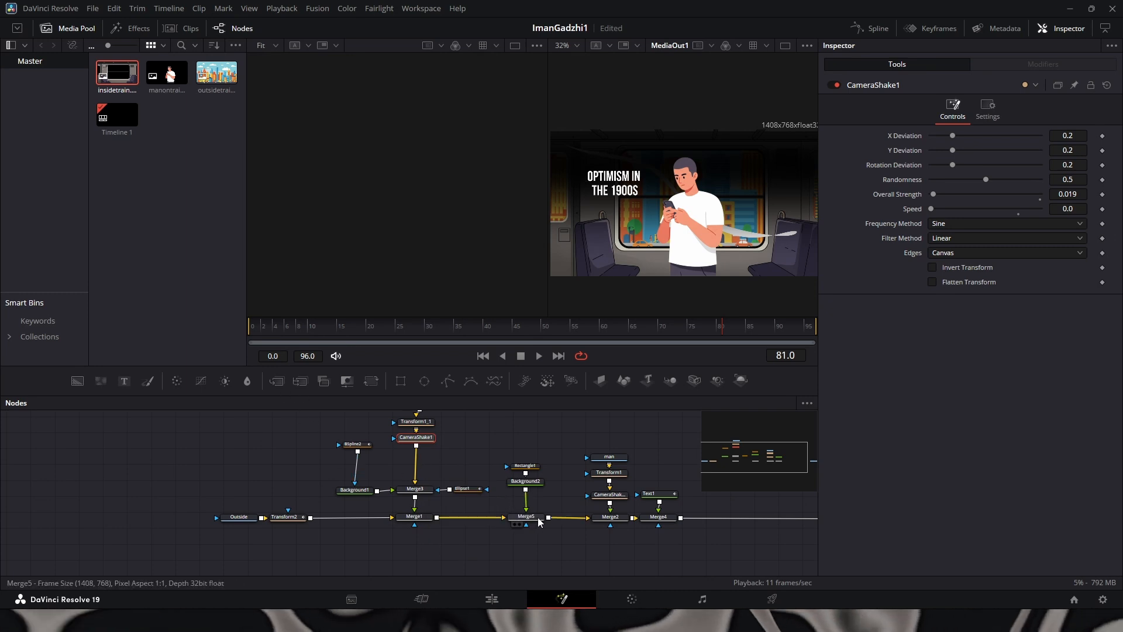
left_click_drag(504, 518, 530, 541)
left_click_drag(547, 455, 526, 533)
left_click_drag(530, 517, 530, 471)
left_click_drag(437, 518, 587, 518)
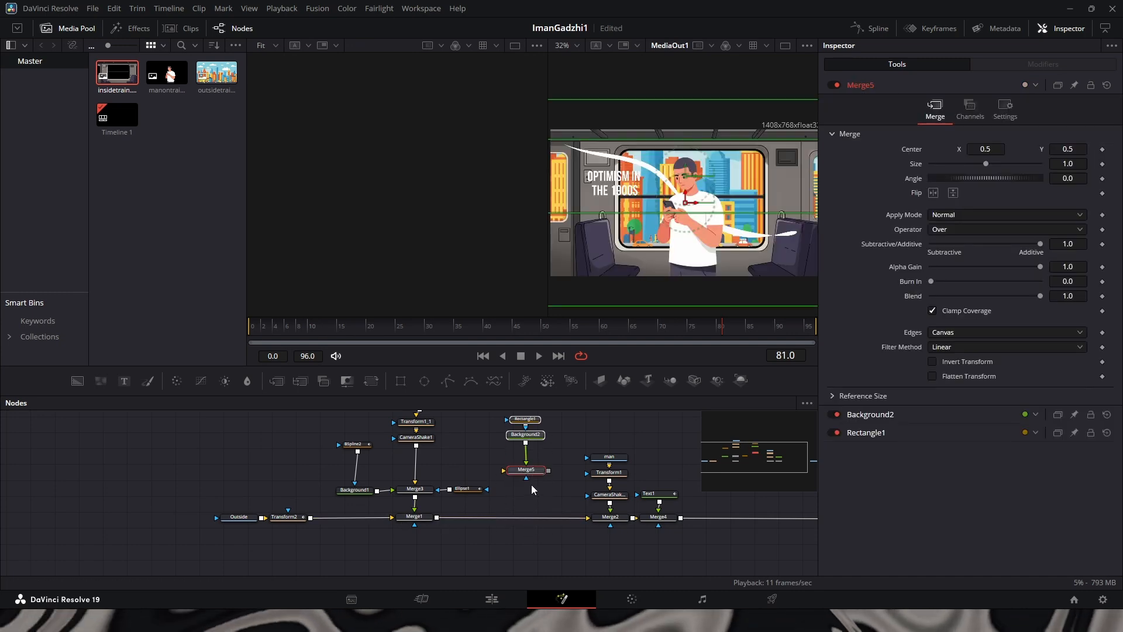
Insert Merge5 between CameraShake1 and Merge3, with the masked Background2 as its foreground, so the gradient darkens only the train interior
left_click_drag(416, 481, 481, 471)
scroll(493, 439, "up", 1)
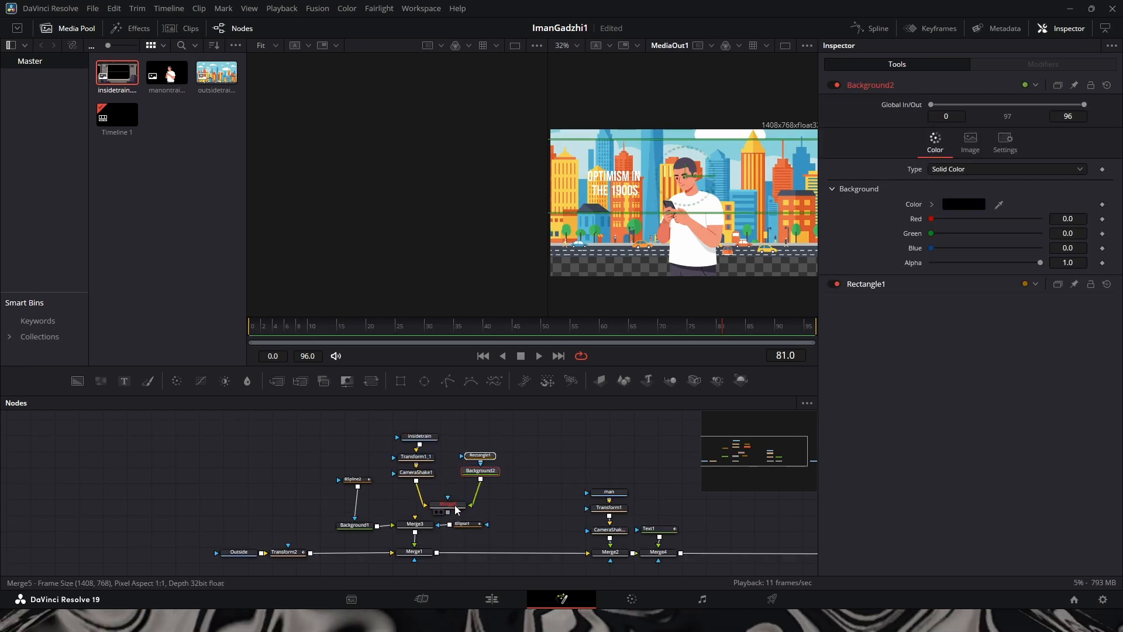
left_click_drag(464, 508, 434, 506)
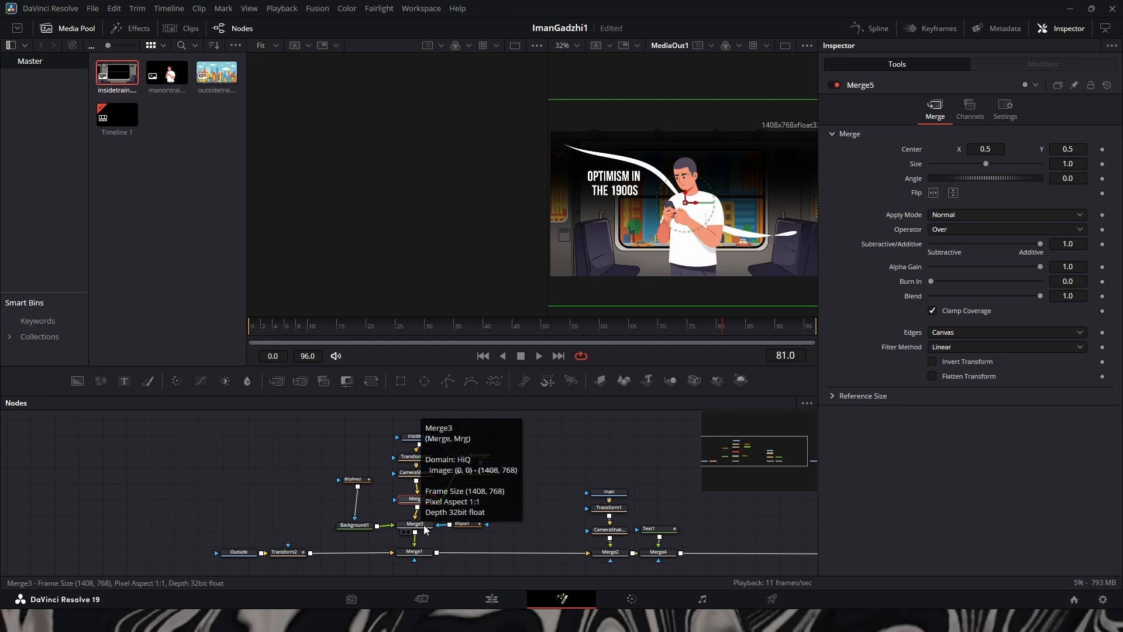
Select Background1 and play the composition from about frame 8 to check the relocated dark gradient
left_click(355, 524)
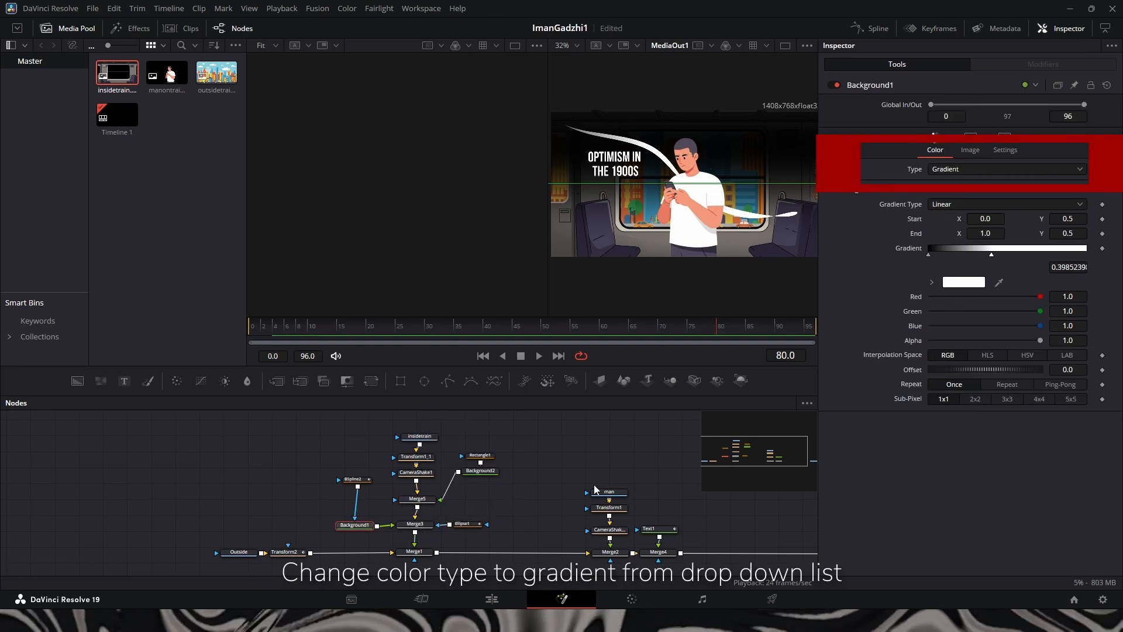
left_click(300, 325)
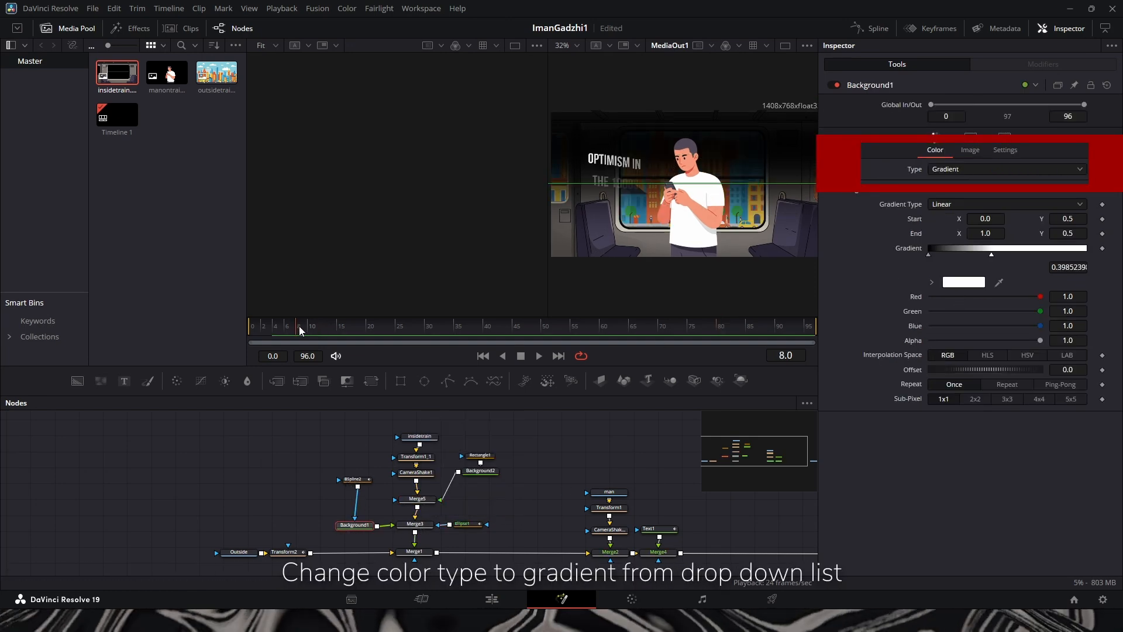
key("space")
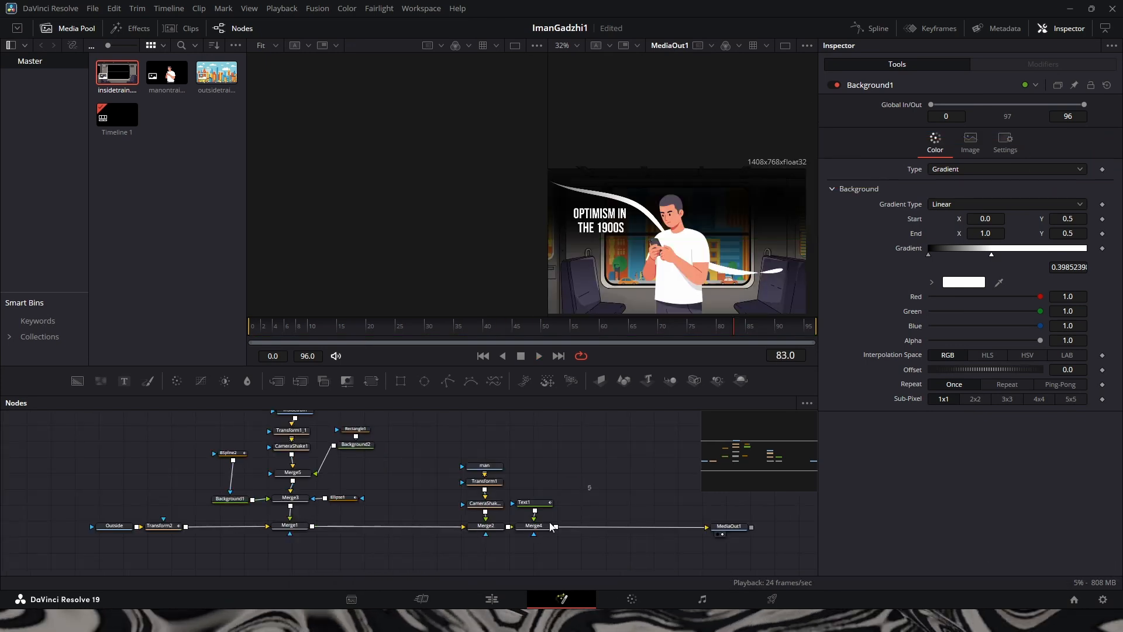
Duplicate Text1 together with Merge4 and insert the copied pair between Merge4 and MediaOut1
left_click(537, 526)
right_click(537, 527)
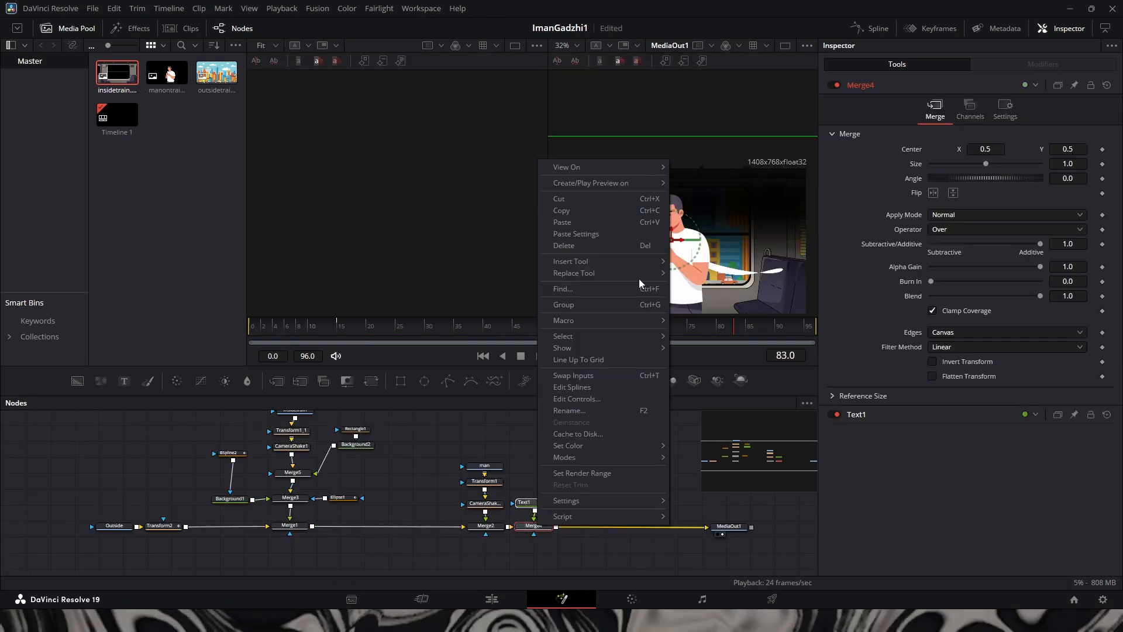
left_click(584, 211)
right_click(600, 490)
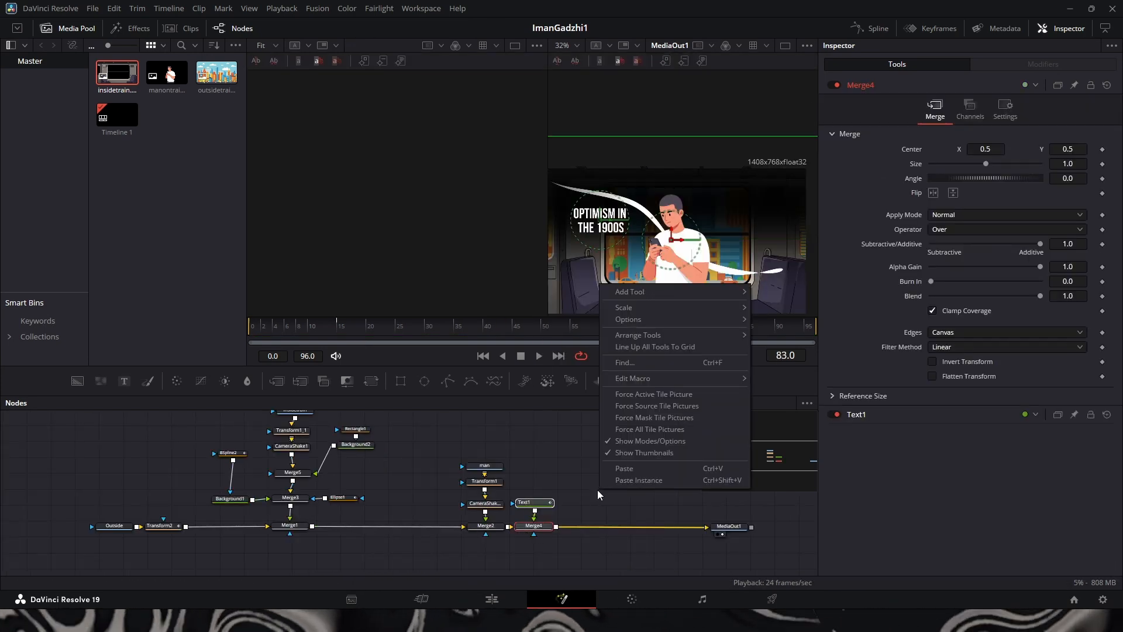
left_click(624, 468)
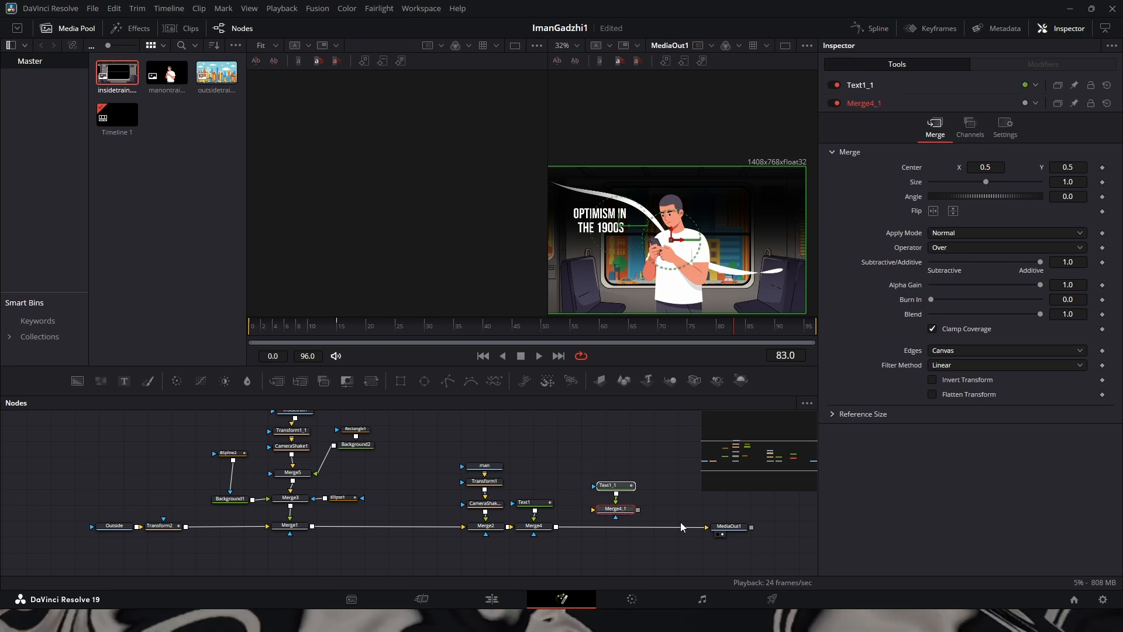
left_click_drag(685, 527, 728, 527)
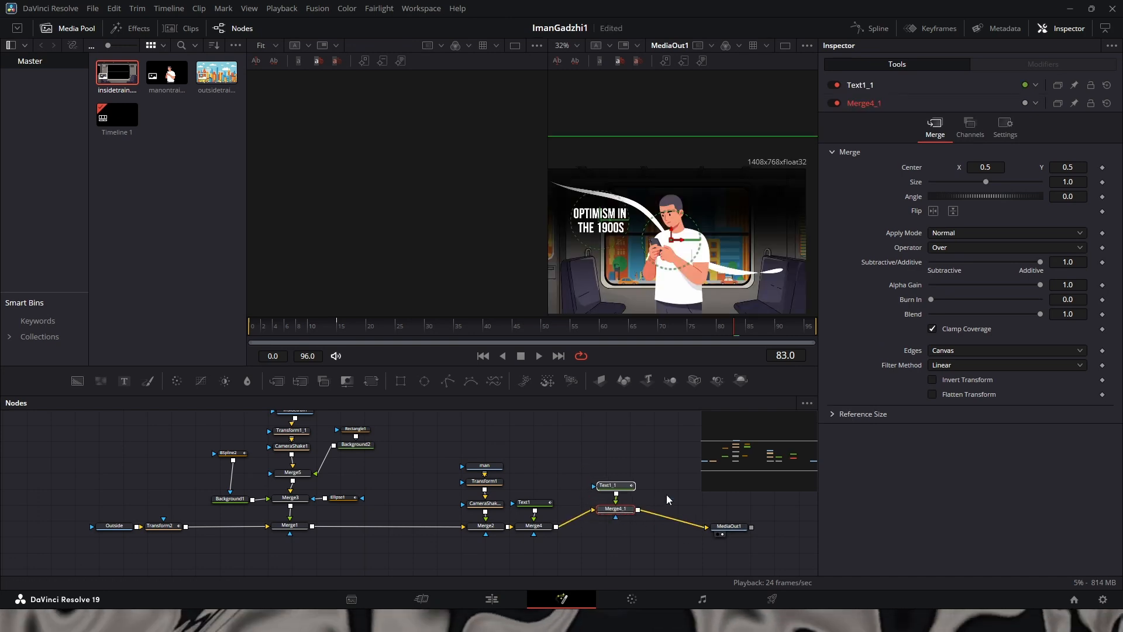
left_click_drag(618, 512, 612, 531)
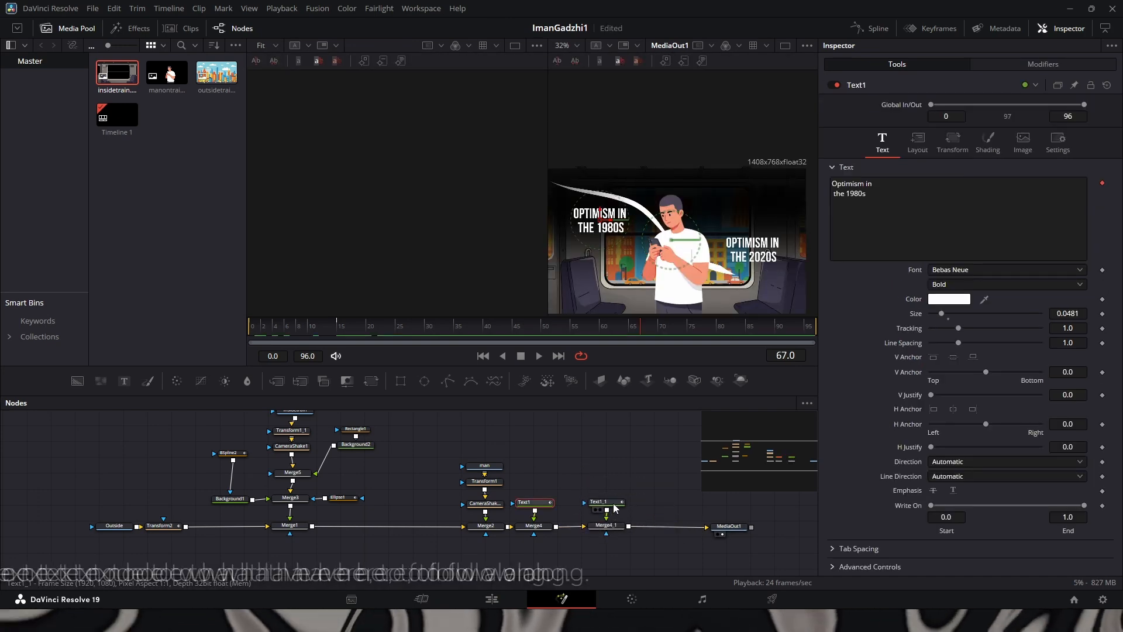
Shift the "Optimism in the 2020s" text's animation keyframes to run from about frame 48 to 63 and play back the timing
left_click(614, 505)
left_click(917, 29)
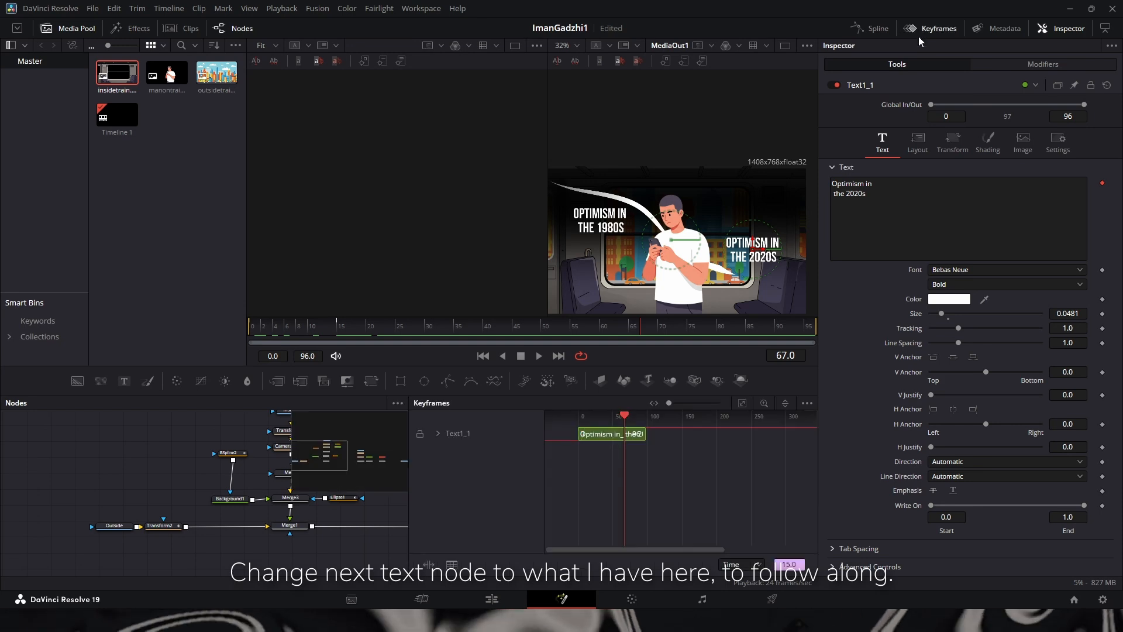
left_click(438, 433)
left_click_drag(563, 483, 595, 448)
left_click(305, 329)
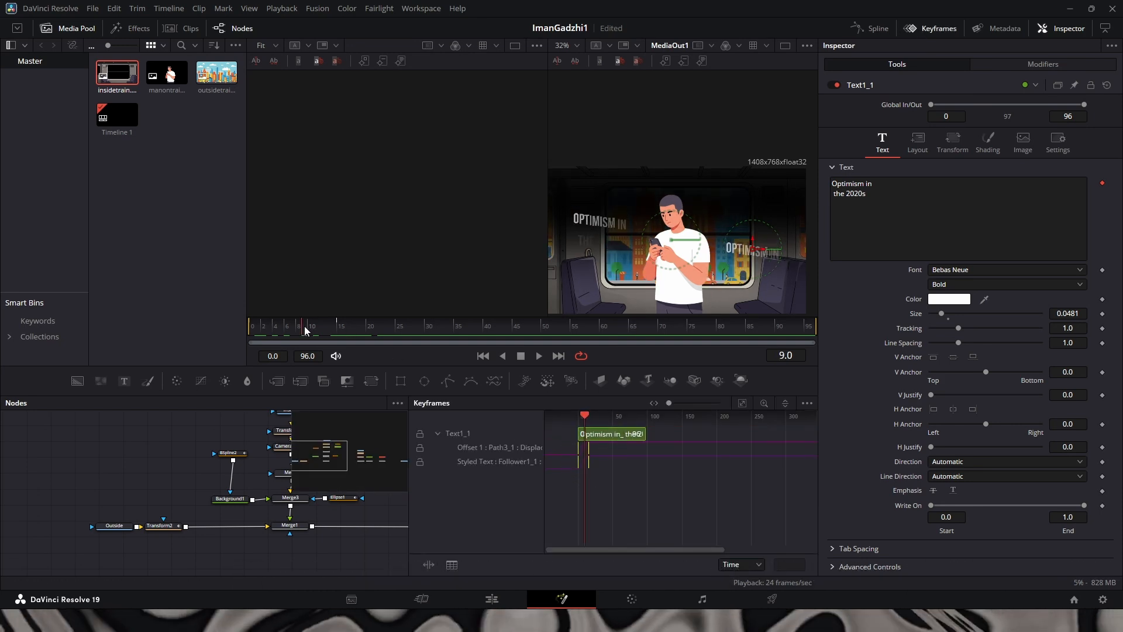
left_click_drag(305, 328, 435, 330)
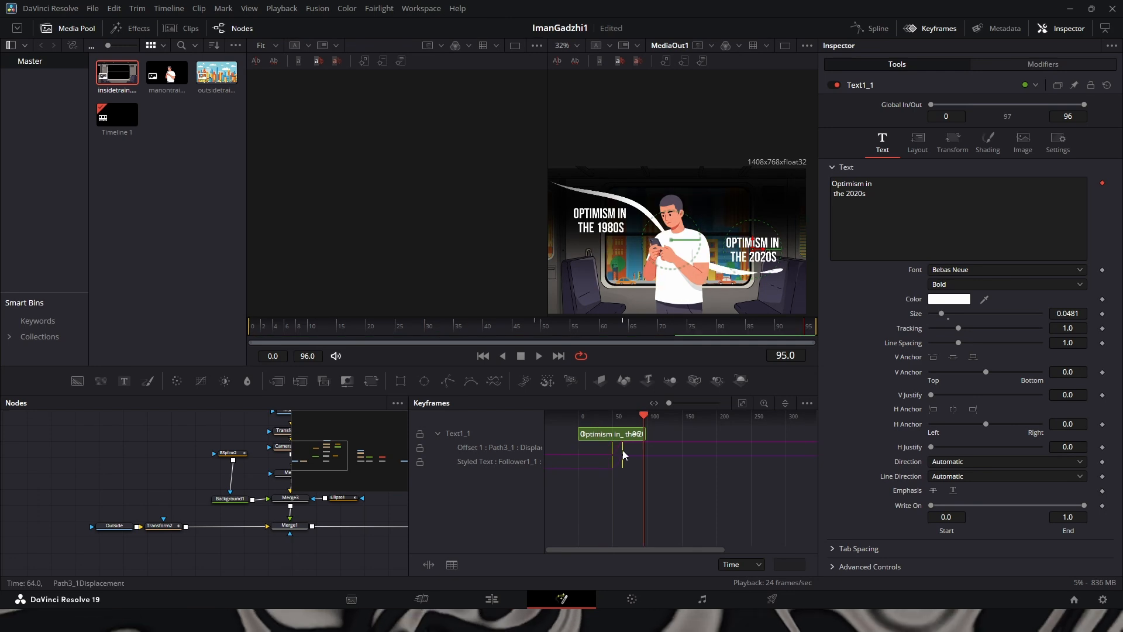
left_click_drag(623, 455, 622, 455)
left_click(461, 332)
key("space")
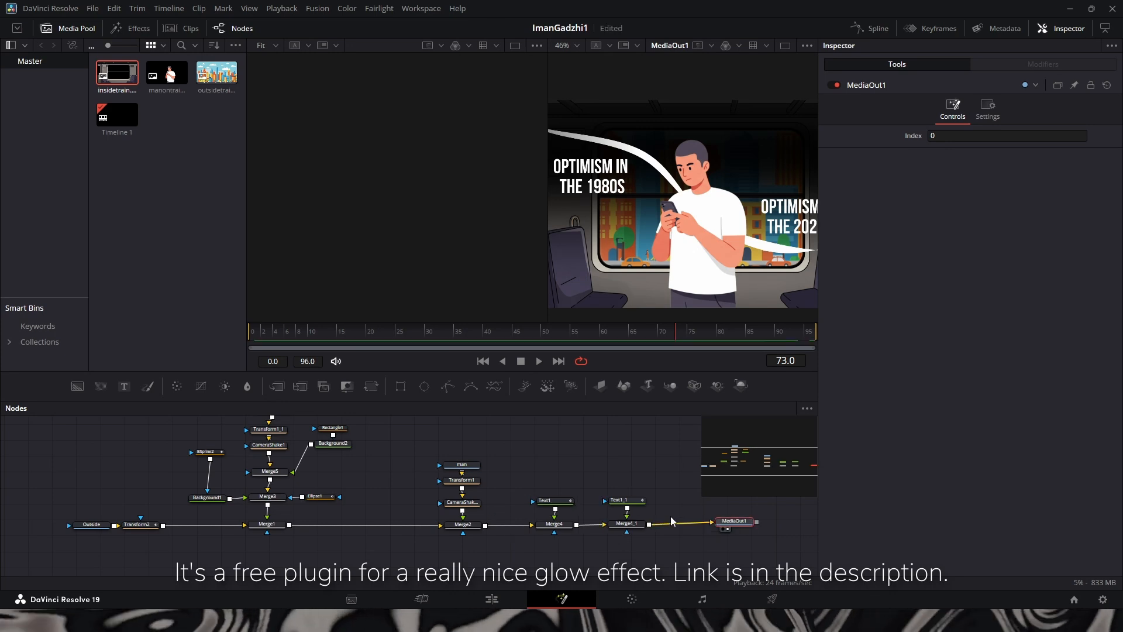
Make room around both text nodes and MediaOut1, and add an fx_ShallowGlow node between Text1 and Merge4
left_click_drag(657, 486, 514, 503)
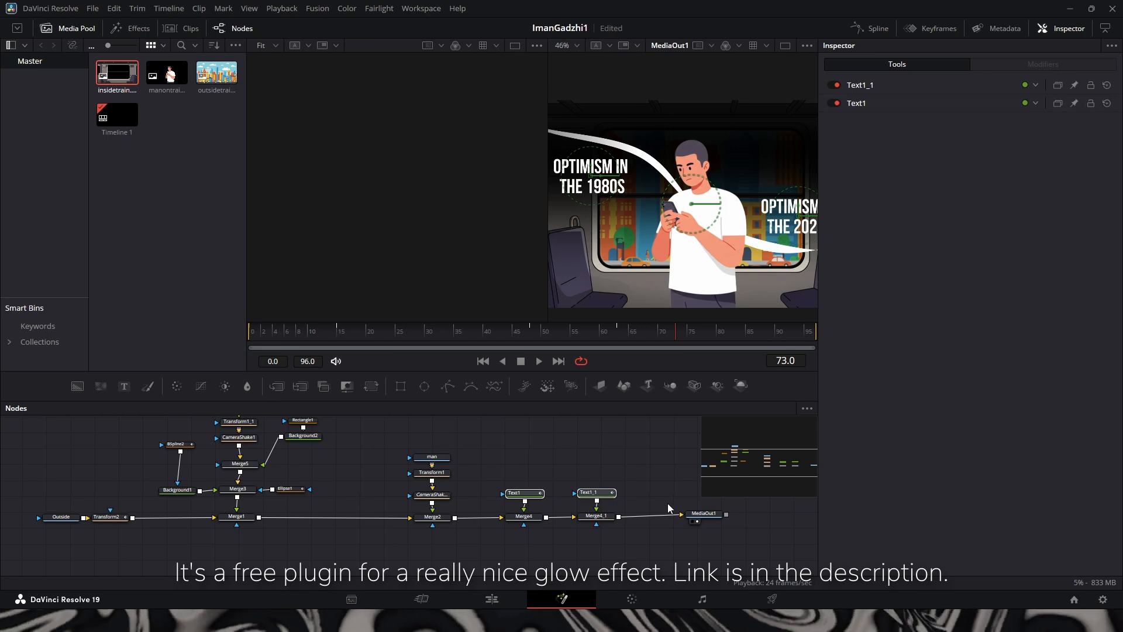
left_click_drag(705, 515, 576, 526)
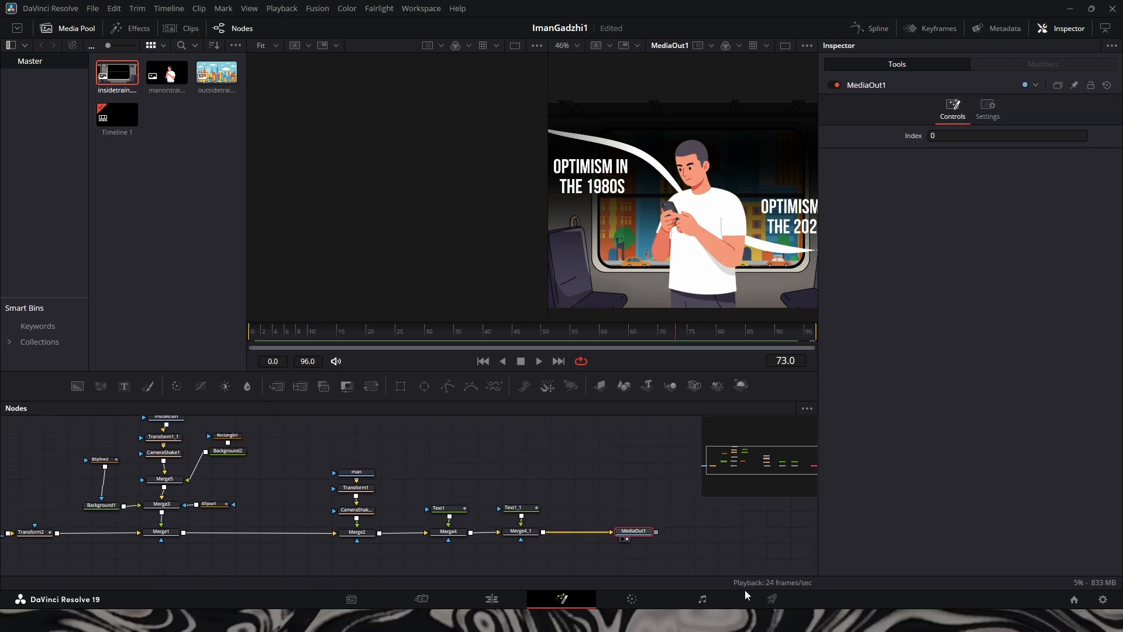
key("shift+space")
type("shall")
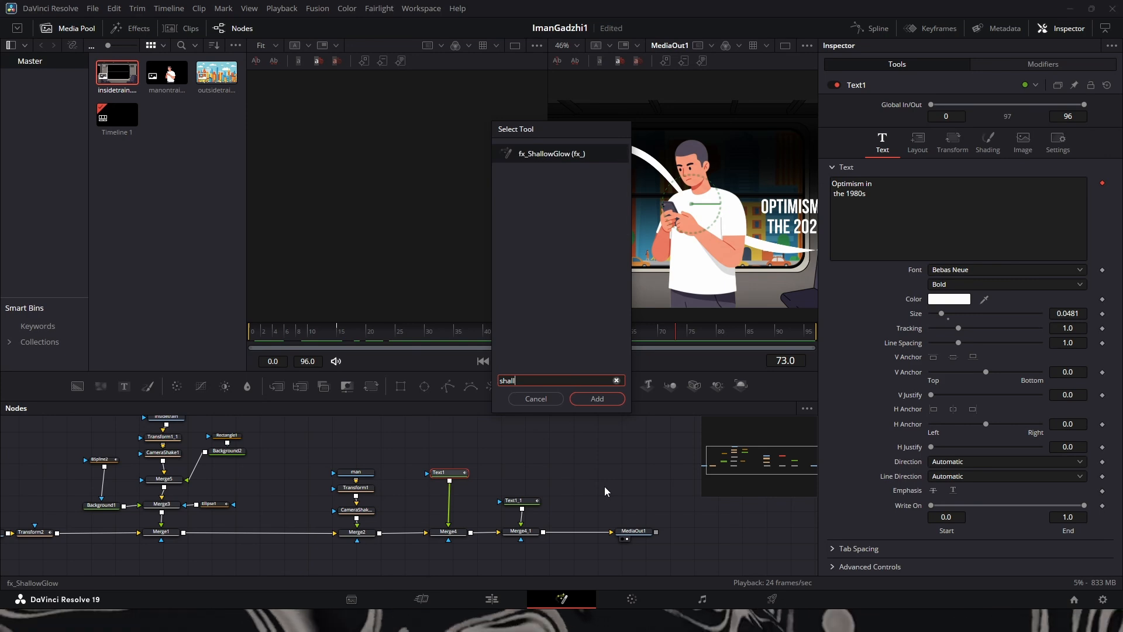
key("Return")
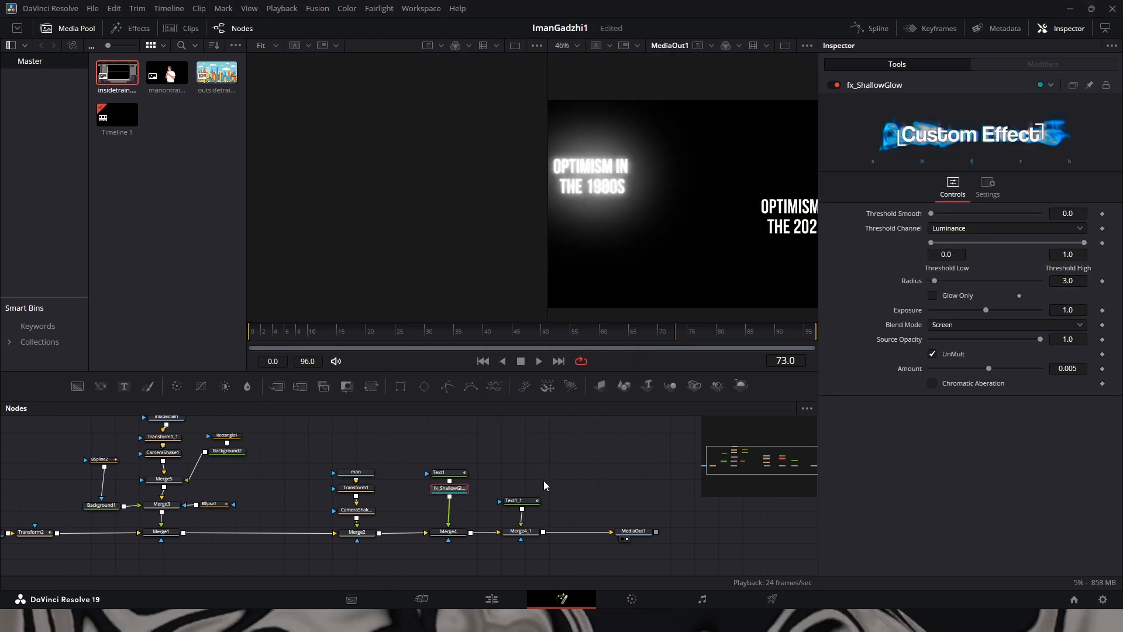
Turn off UnMult on the first title's glow, set Radius to 9.6 and Exposure to 0.26, and inspect it
left_click(933, 355)
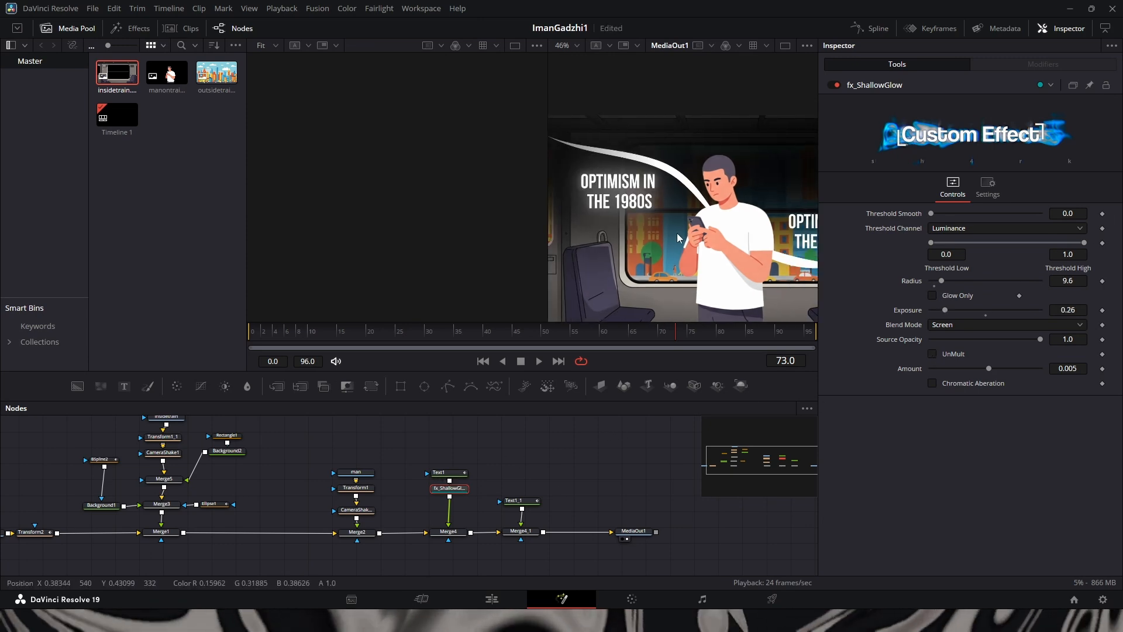
scroll(663, 222, "down", 2)
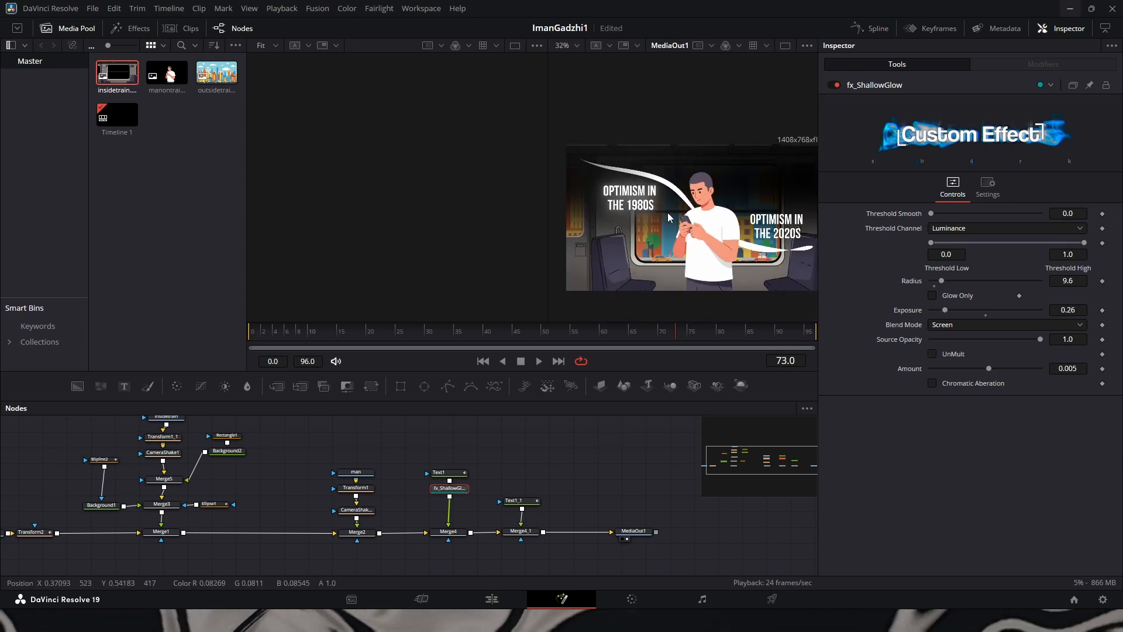
scroll(670, 218, "up", 1)
scroll(679, 222, "down", 1)
scroll(683, 224, "up", 1)
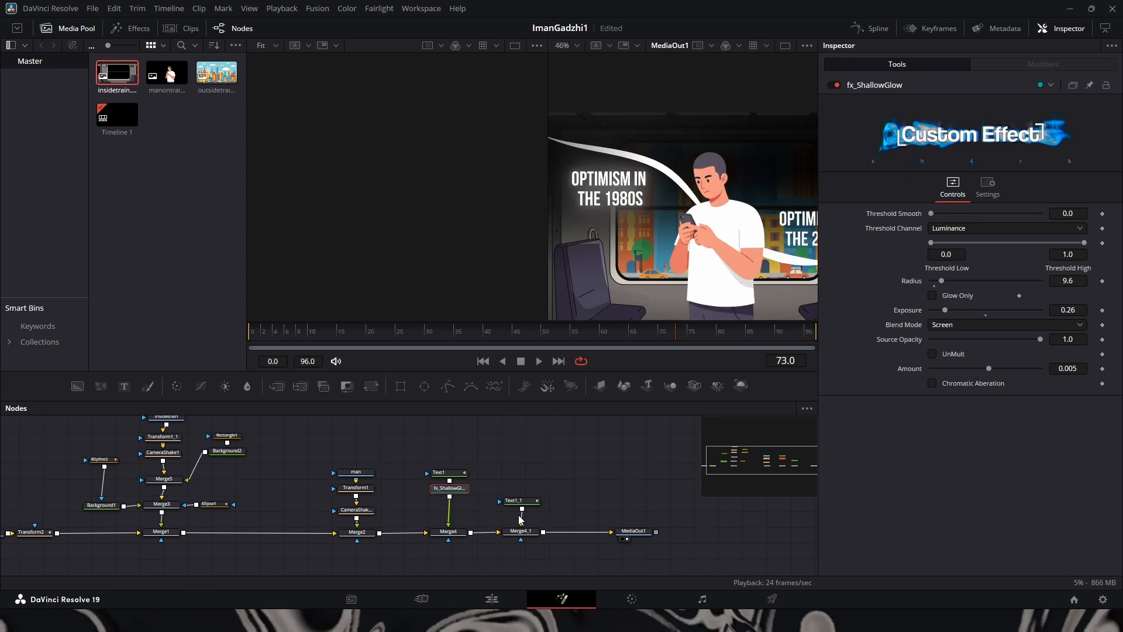
Try a Soft Glow node after Text1_1 and search the available tools for other glow effects
left_click_drag(520, 501, 520, 477)
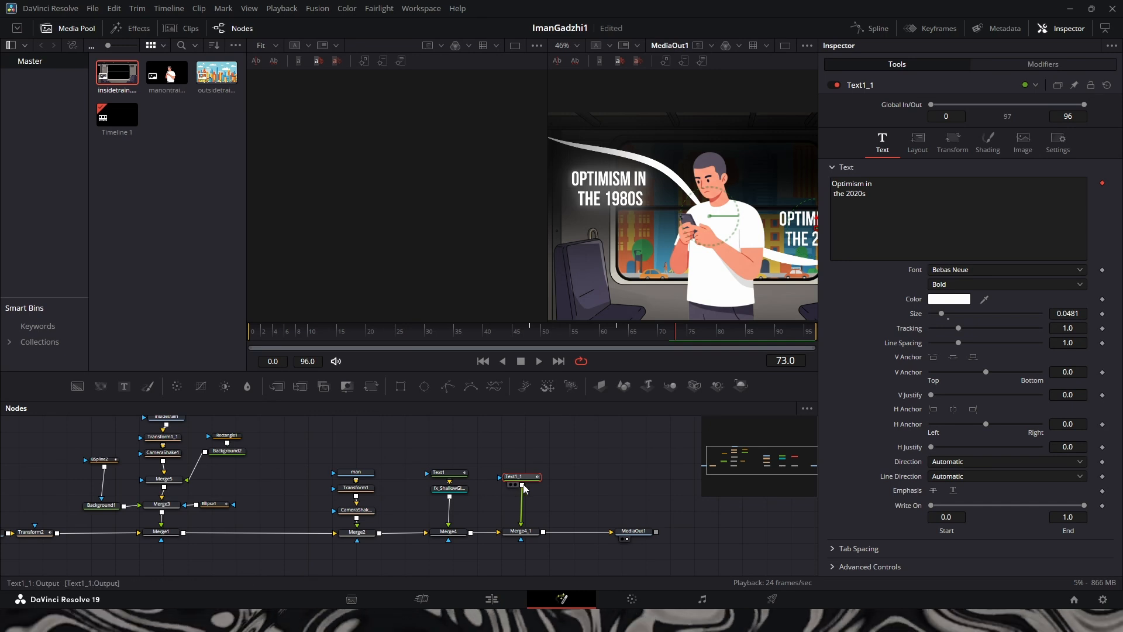
key("shift+space")
type("soft")
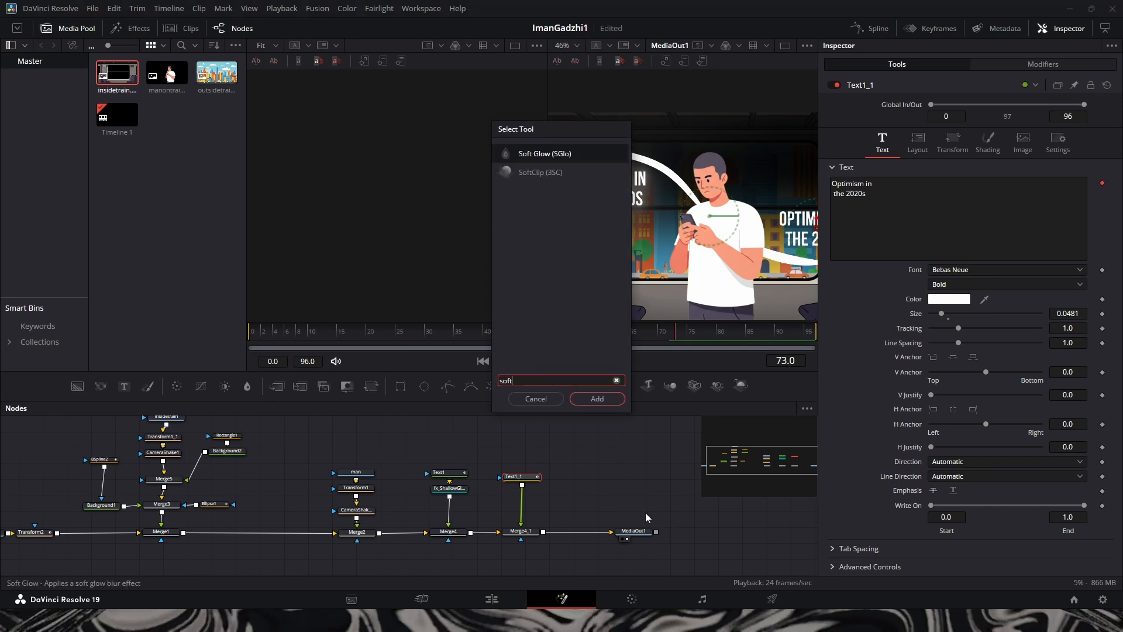
key("Return")
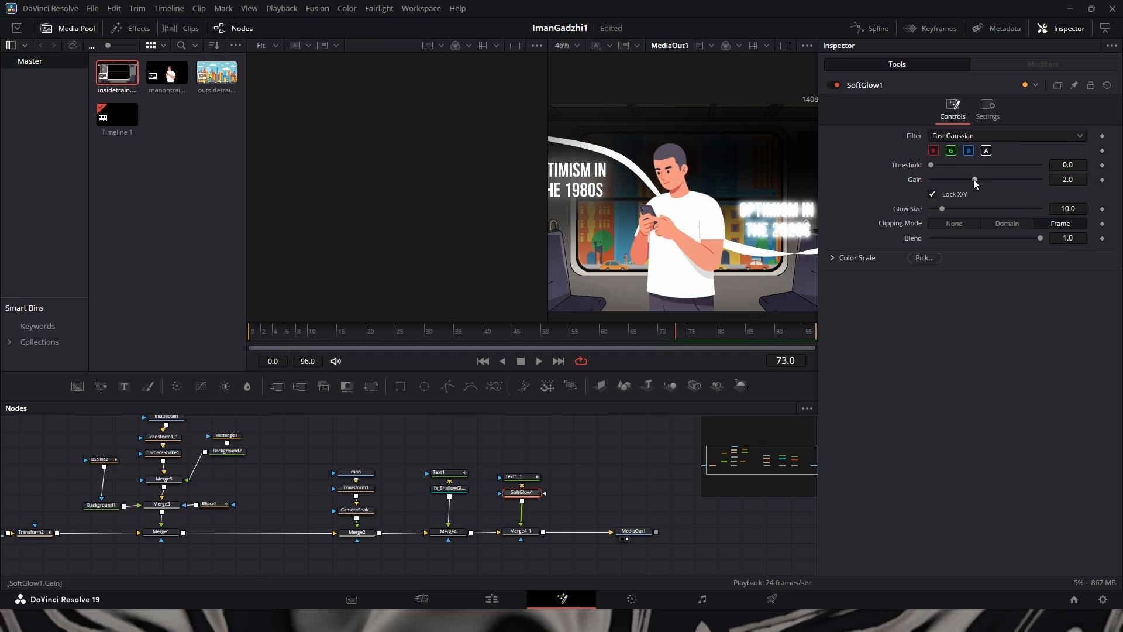
key("shift+space")
type("g")
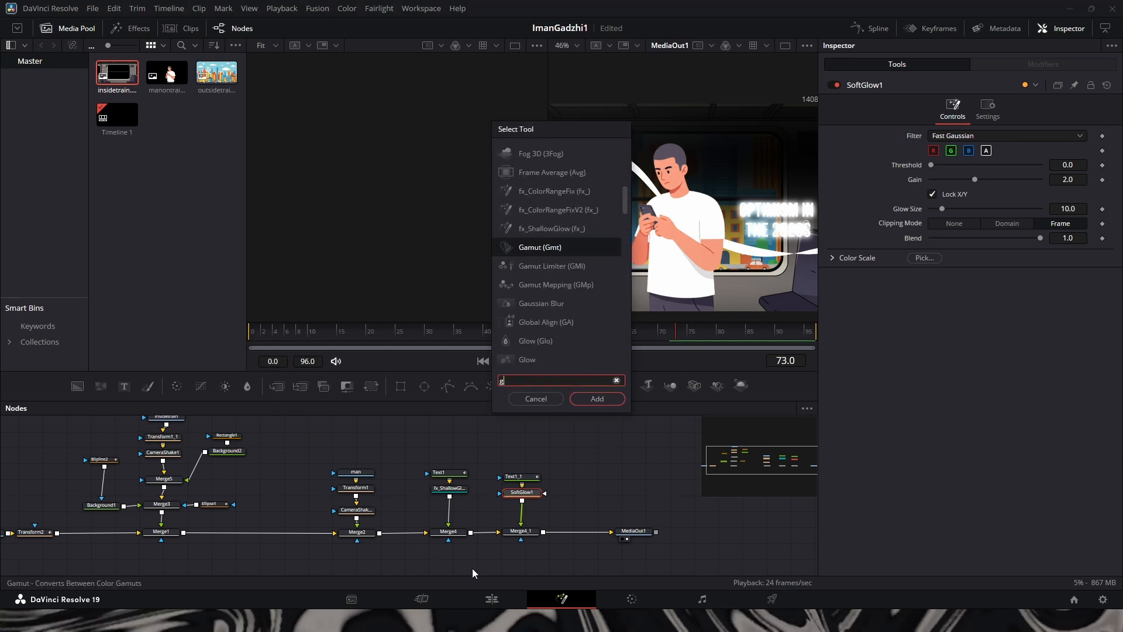
type("low")
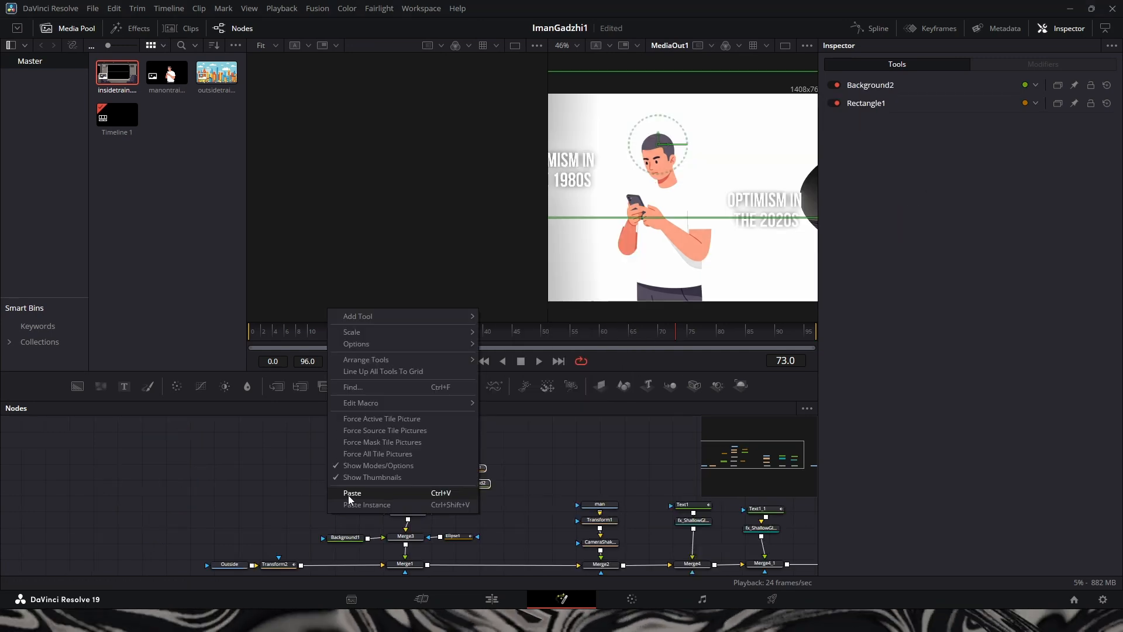
Paste a copy of the fx_ShallowGlow node and insert it between the streak's BSpline2 mask and Background1
left_click(352, 493)
left_click(348, 507)
left_click_drag(368, 493, 361, 508)
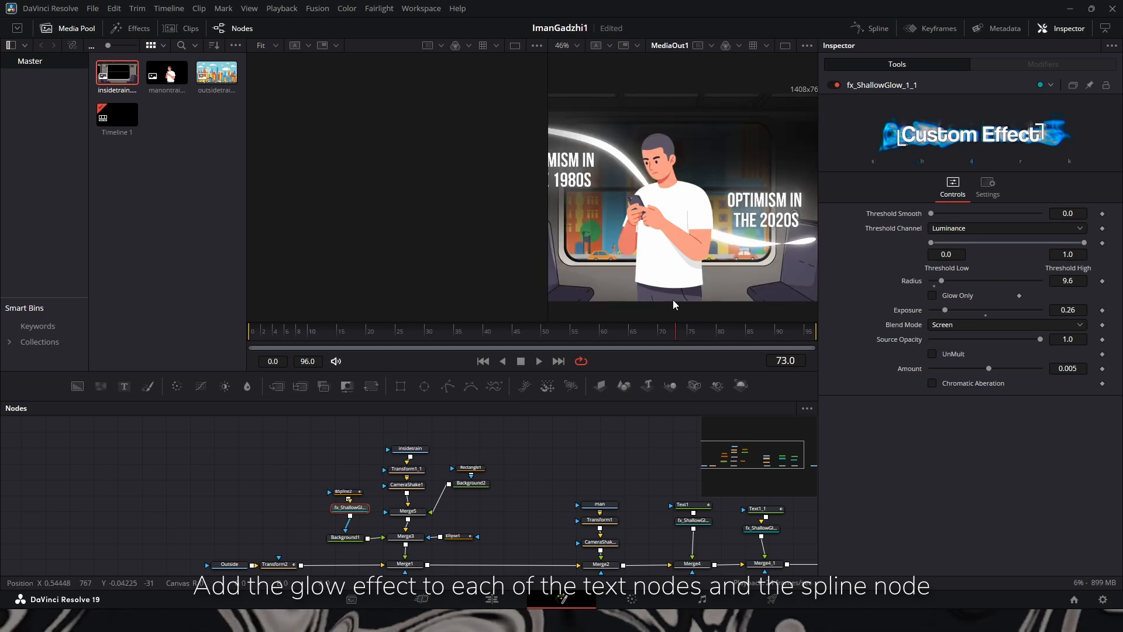
Play back several parts of the composition to check the glow on both titles and the streak
scroll(661, 254, "down", 2)
left_click_drag(662, 255, 675, 254)
scroll(721, 249, "down", 2)
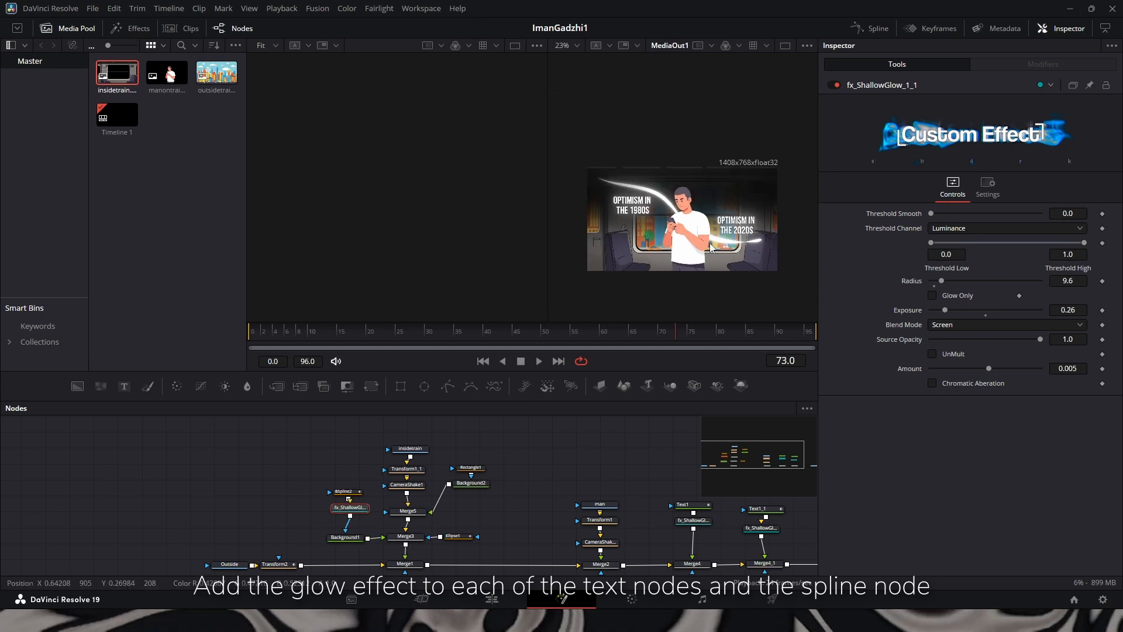
scroll(721, 251, "up", 2)
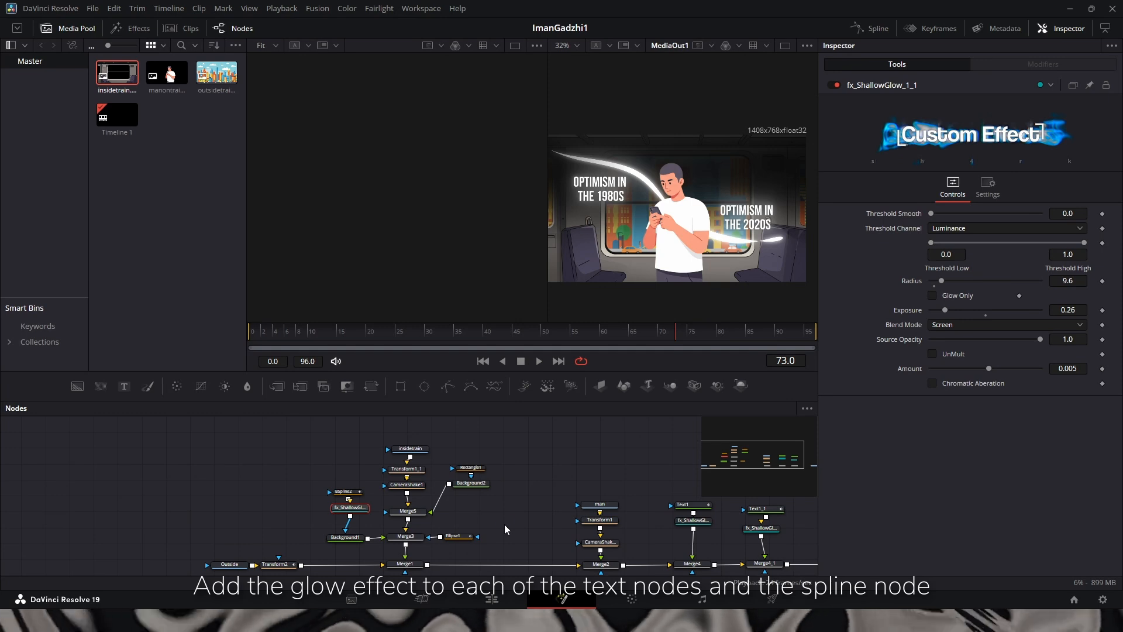
left_click(311, 332)
key("space")
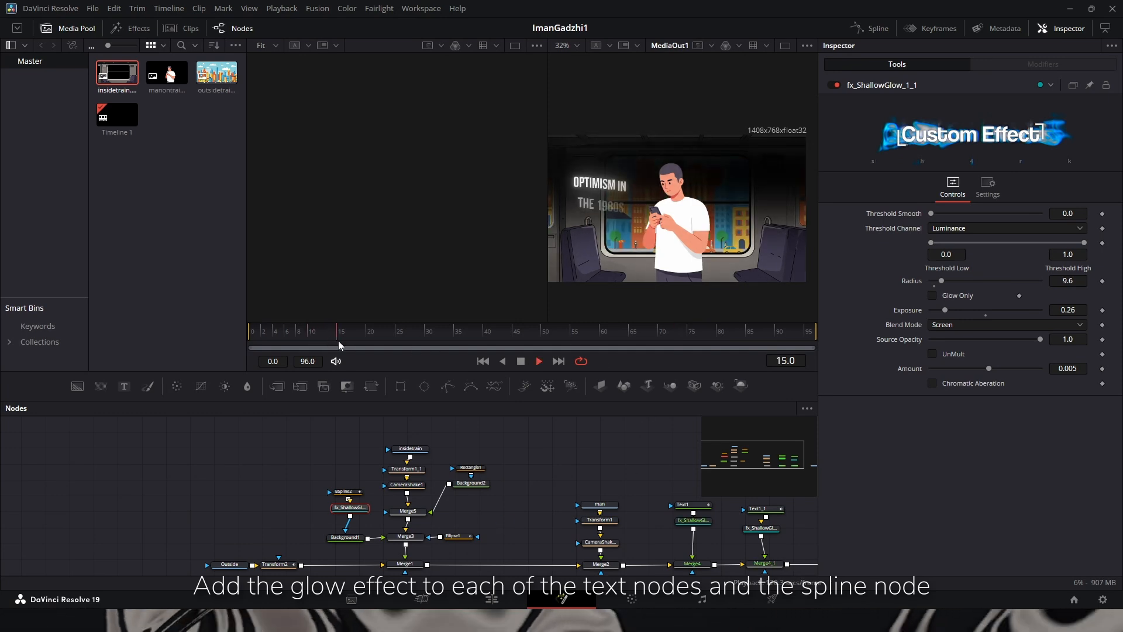
key("space")
scroll(521, 446, "up", 1)
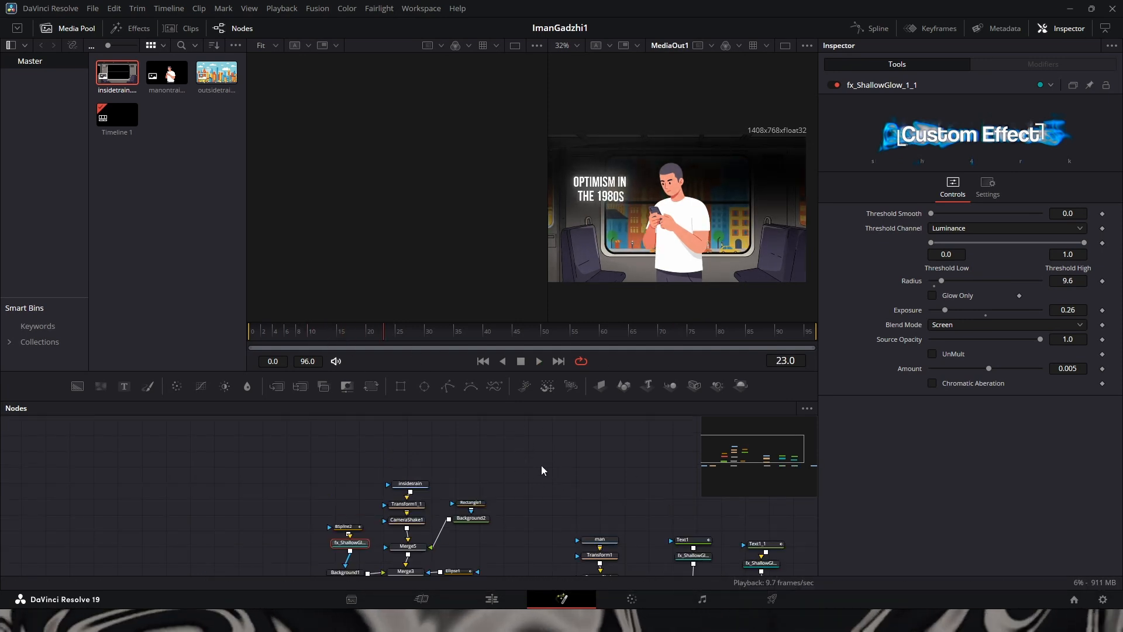
left_click_drag(584, 494, 540, 441)
left_click(570, 330)
key("space")
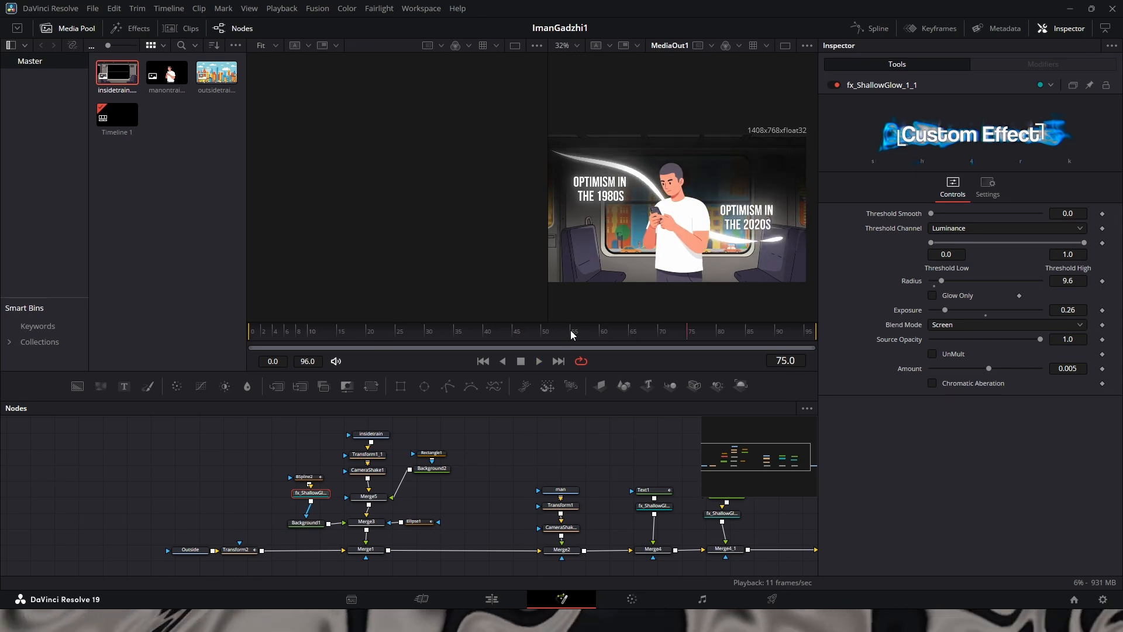
left_click(491, 331)
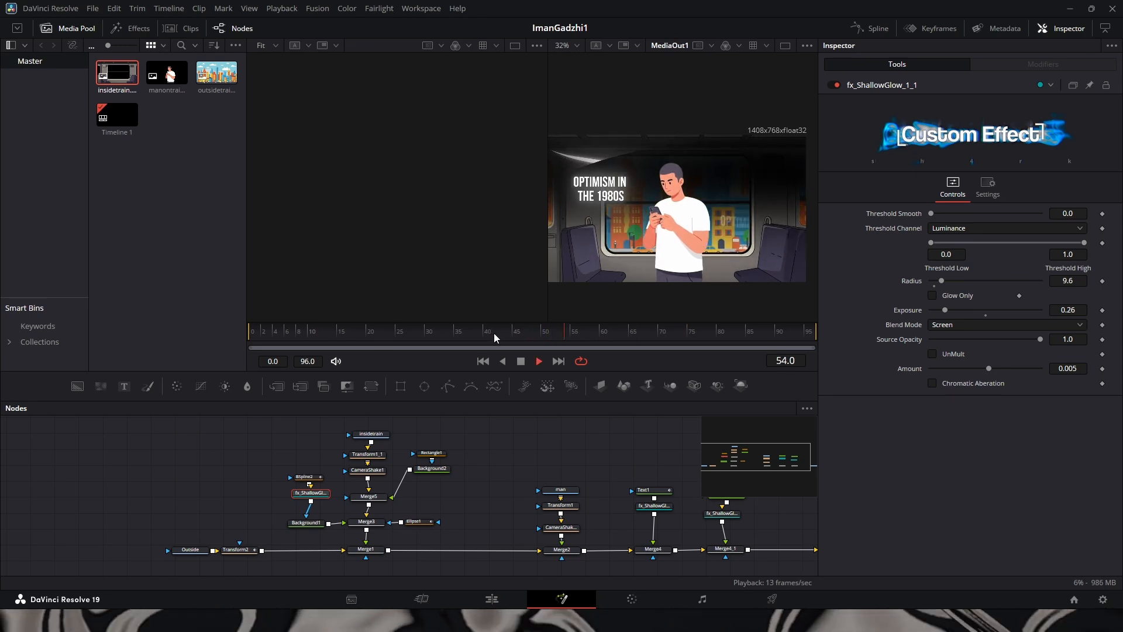
Play back the composition and move the streak's ellipse mask between the BSpline2 mask and its fx_ShallowGlow node
left_click(494, 332)
key("space")
left_click_drag(450, 336, 589, 337)
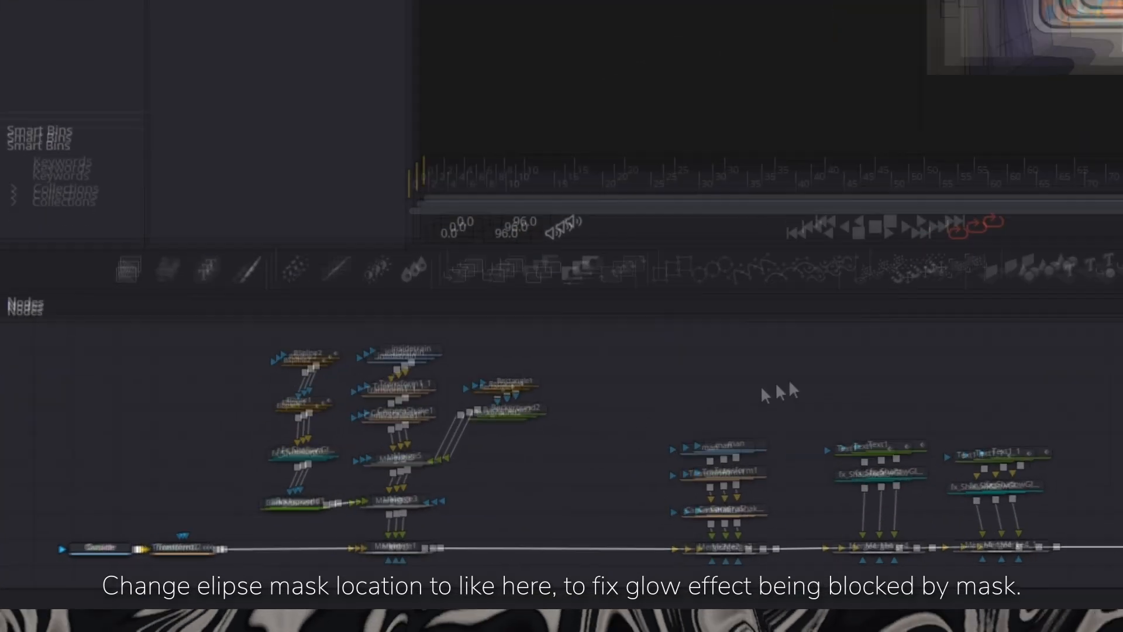
left_click(306, 404)
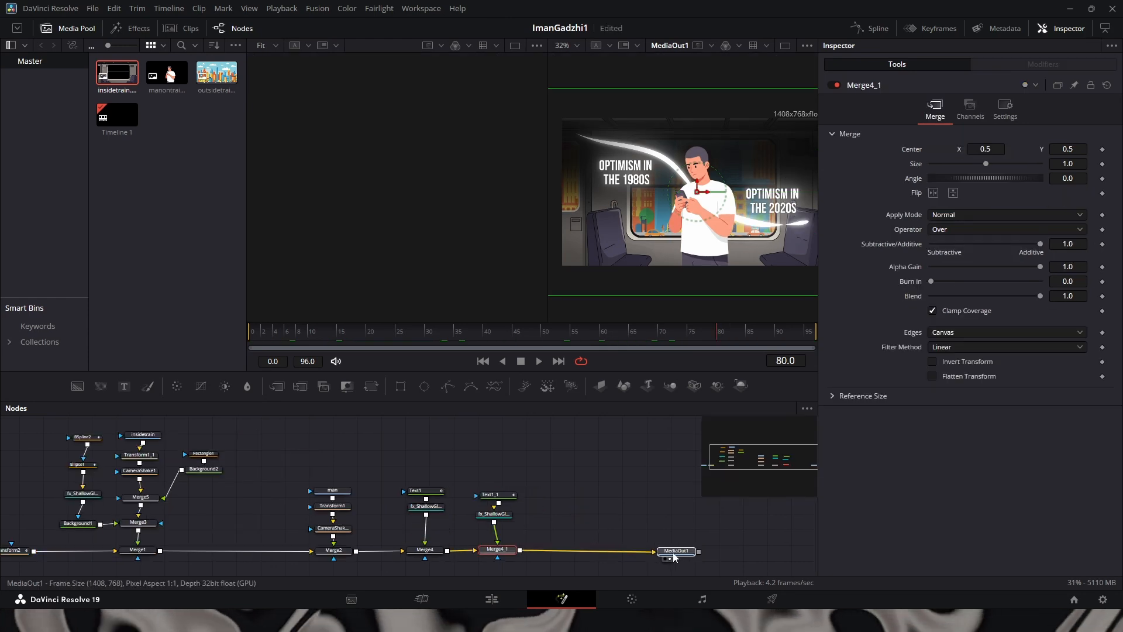
Insert a Prism Blur node between Merge4_1 and MediaOut1 and save the project
left_click(673, 552)
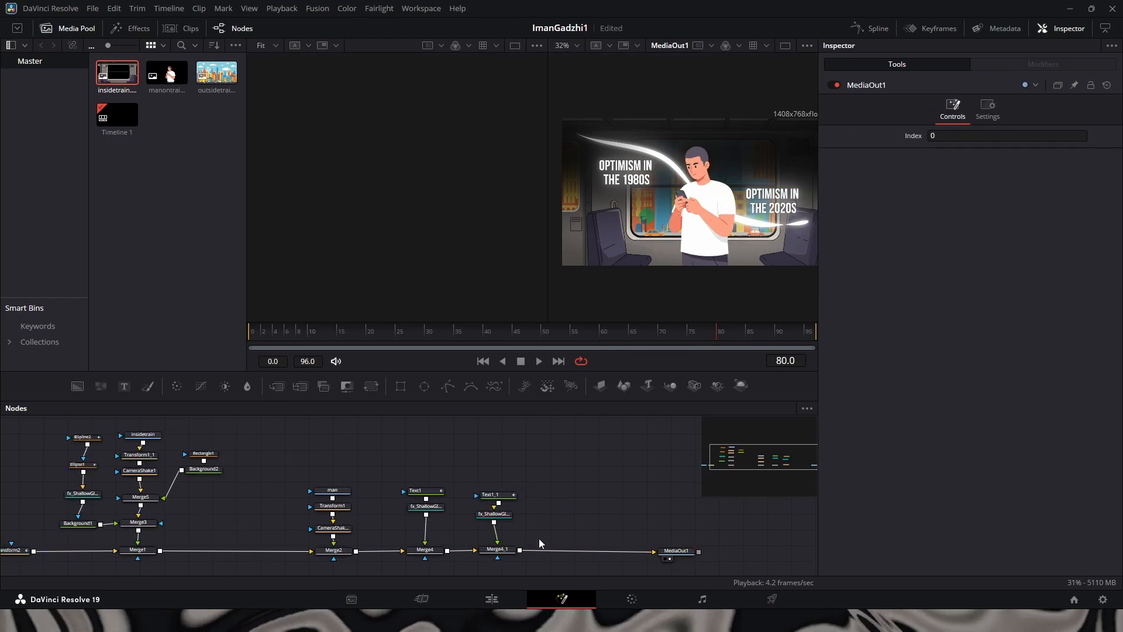
left_click(504, 553)
key("shift+space")
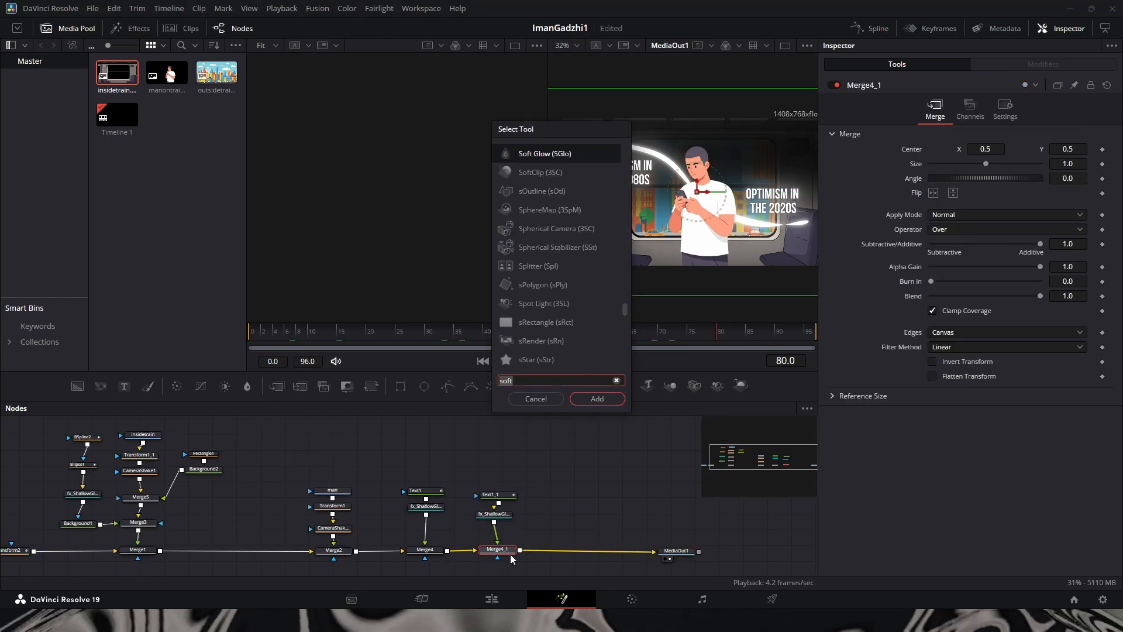
type("prism")
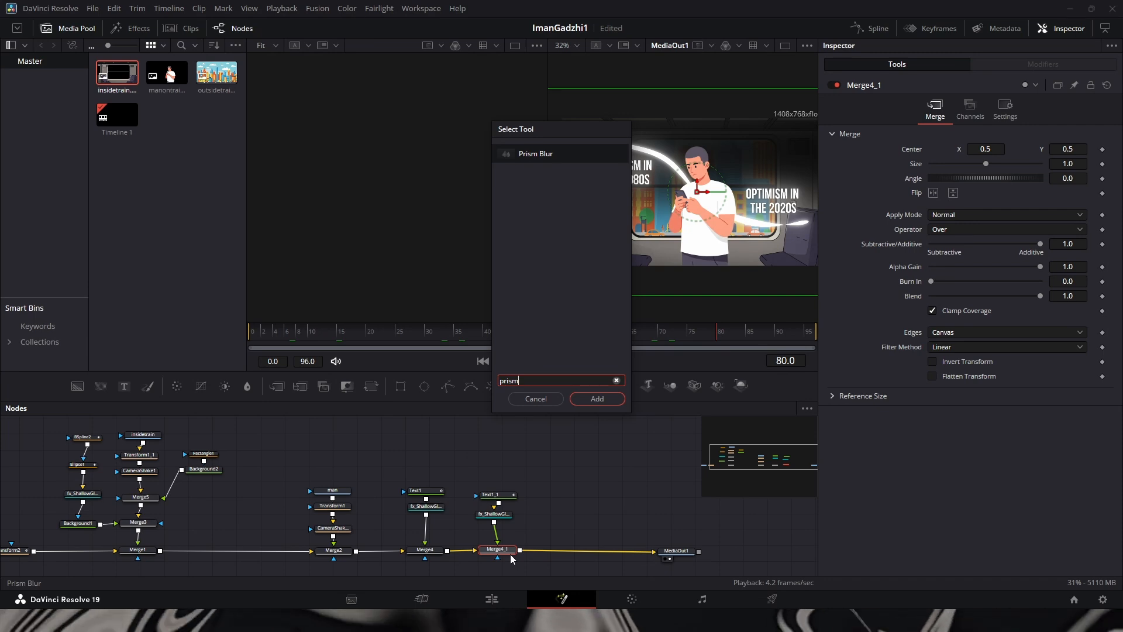
key("Return")
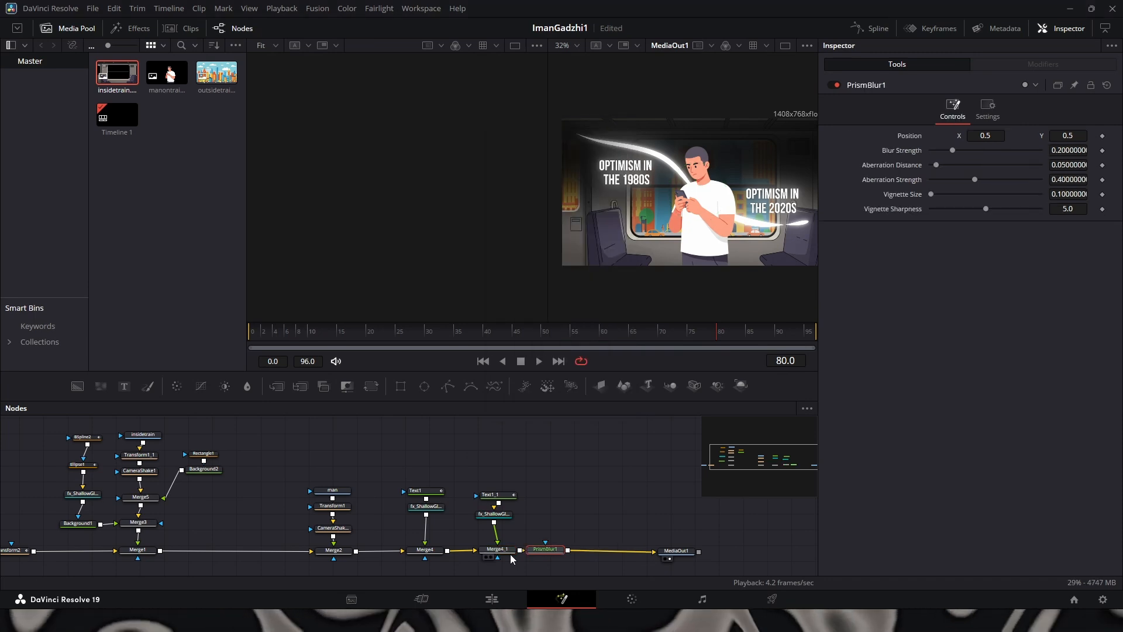
key("ctrl+s")
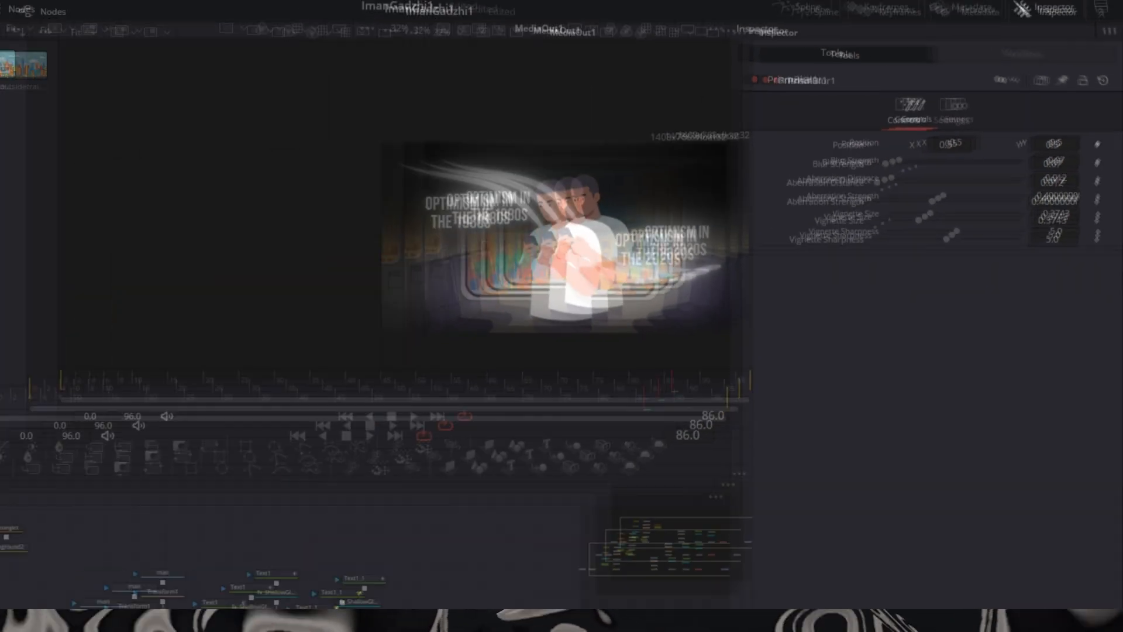
Add a second Prism Blur node after PrismBlur1 and attach an ellipse mask to it
key("shift+space")
type("prism")
key("Return")
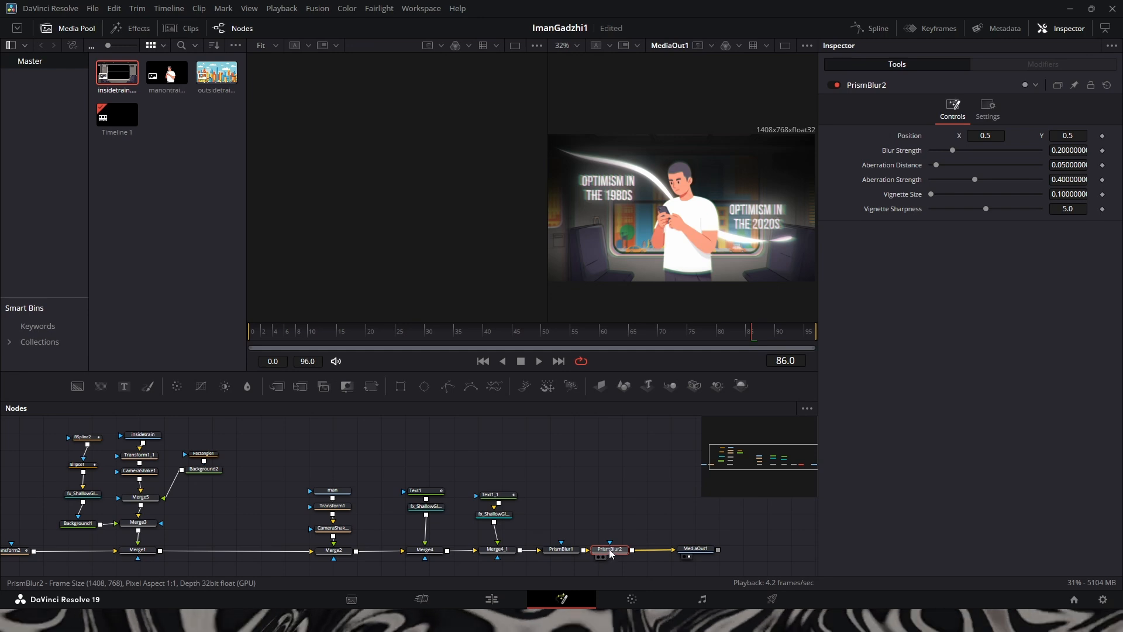
left_click(422, 388)
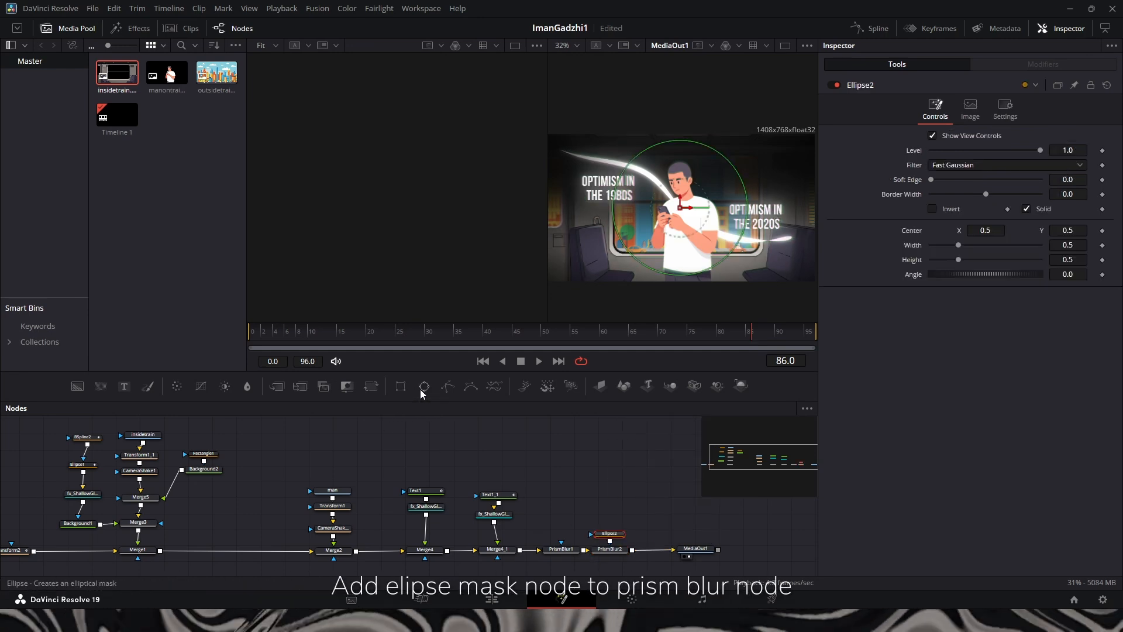
Try Invert on the second Prism Blur's ellipse mask, turn it off again, and set Soft Edge to 0.016
left_click(933, 209)
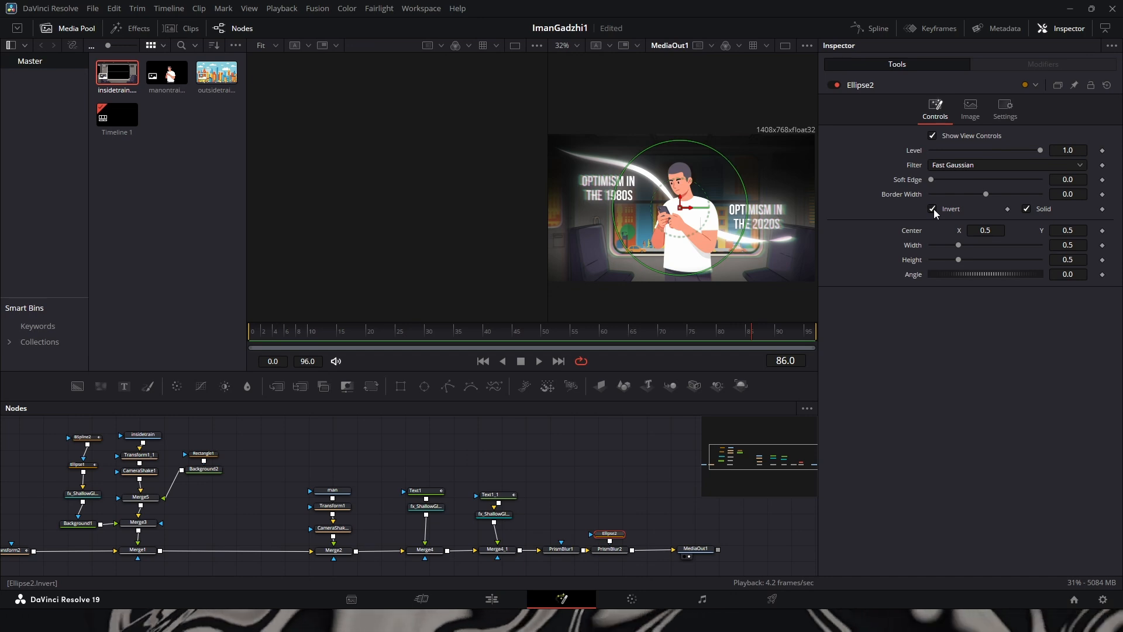
left_click(934, 209)
left_click_drag(932, 180, 942, 180)
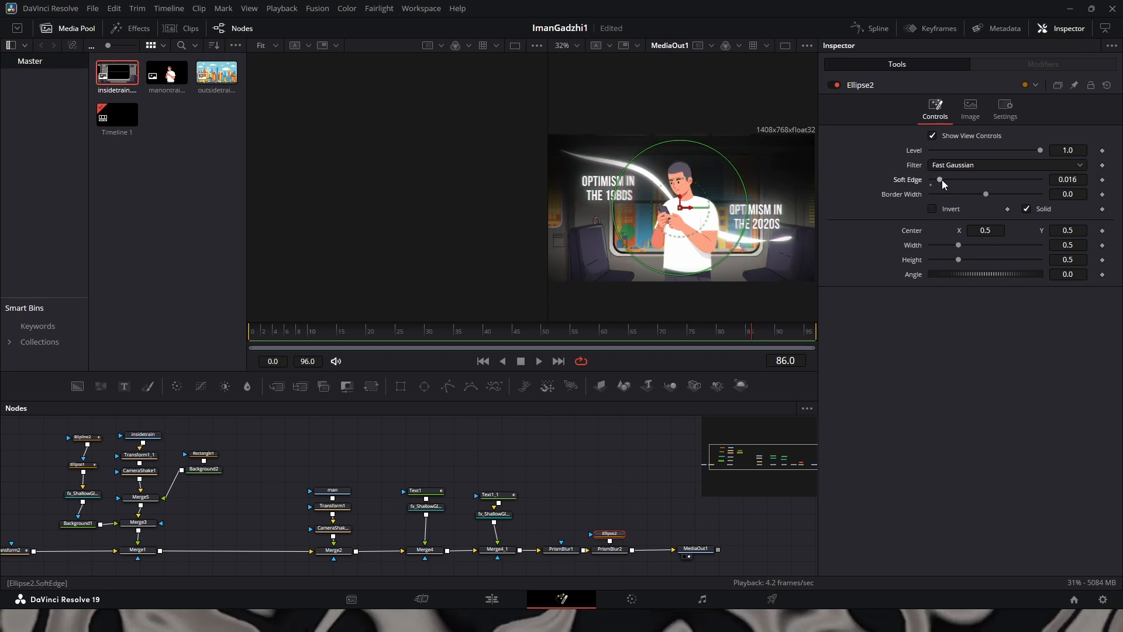
Shrink the Ellipse2 mask to about 0.345 wide and high and center it on the man at about 0.507, 0.516
left_click_drag(687, 215, 692, 218)
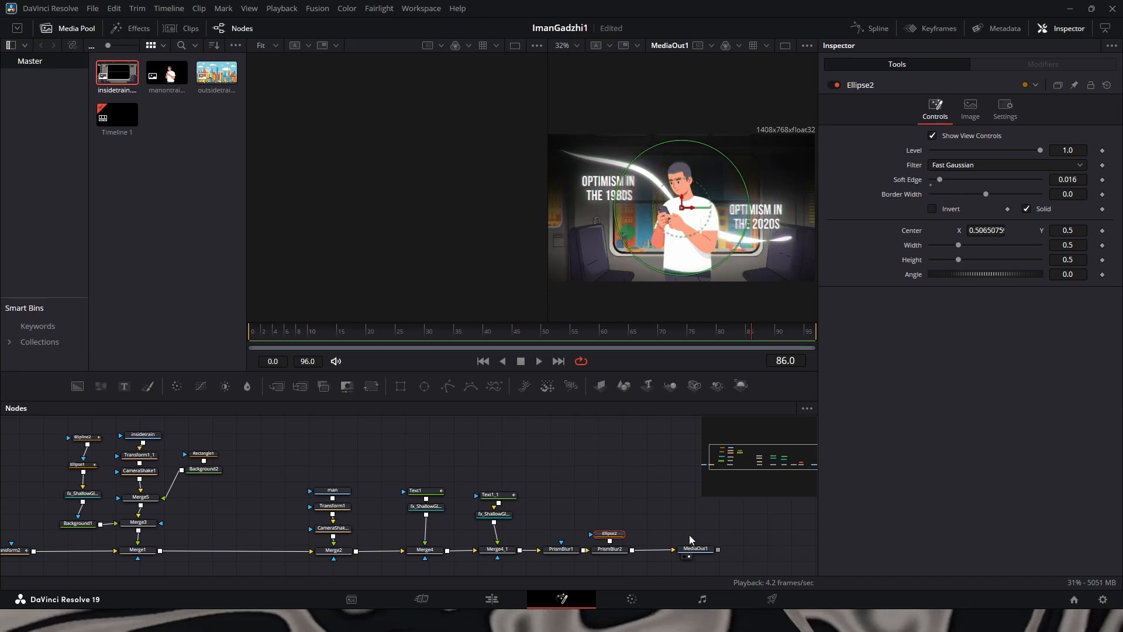
left_click(695, 549)
left_click(611, 534)
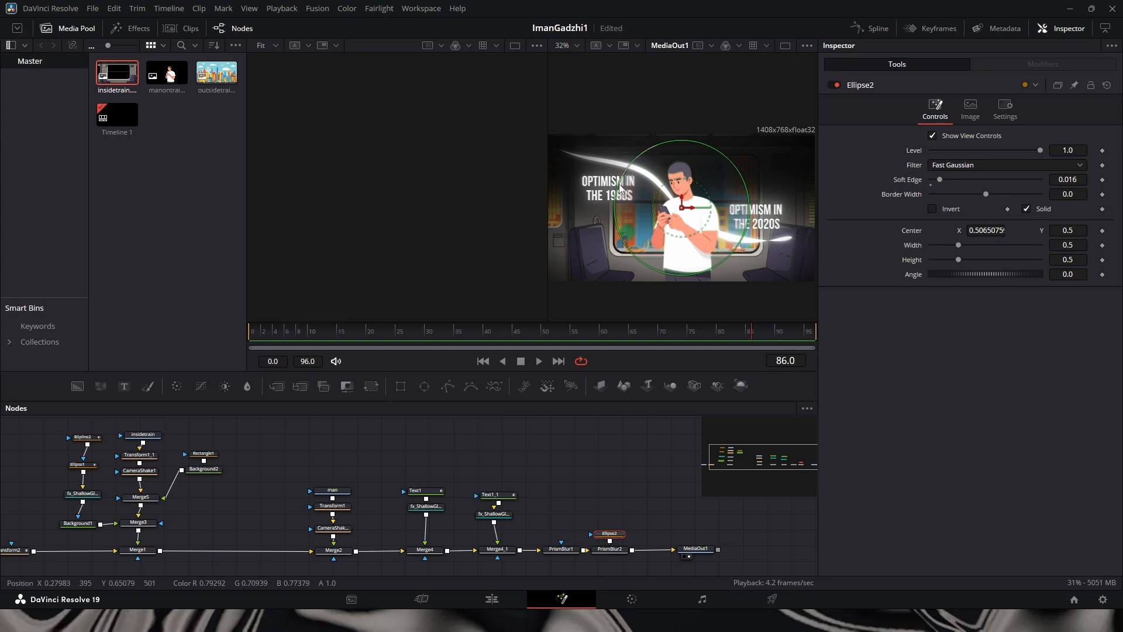
left_click_drag(622, 188, 643, 196)
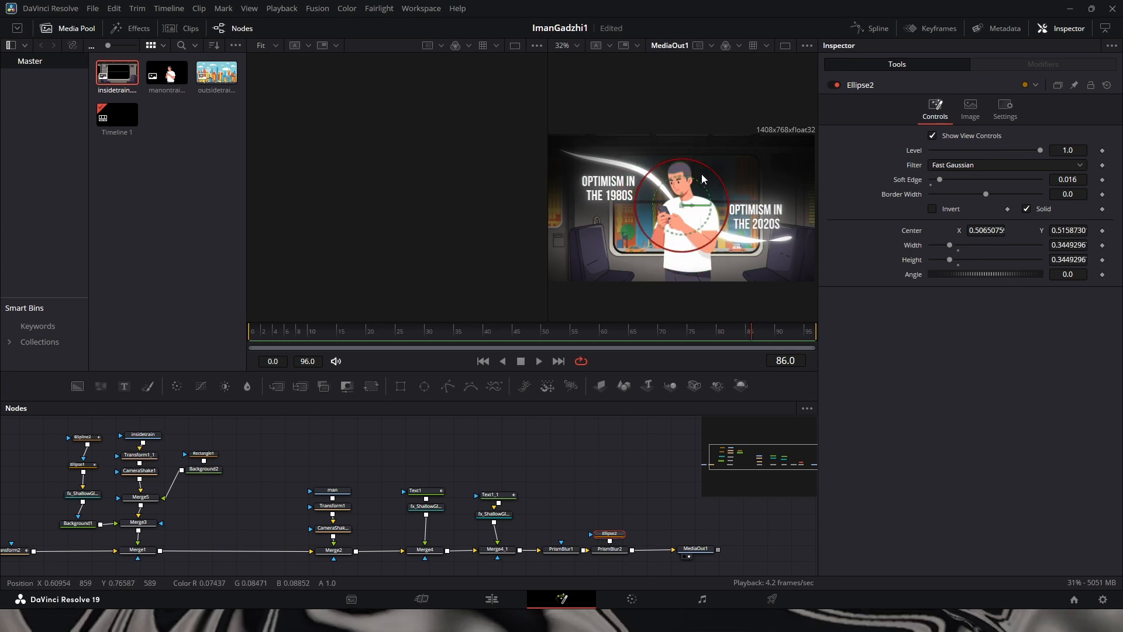
left_click(693, 552)
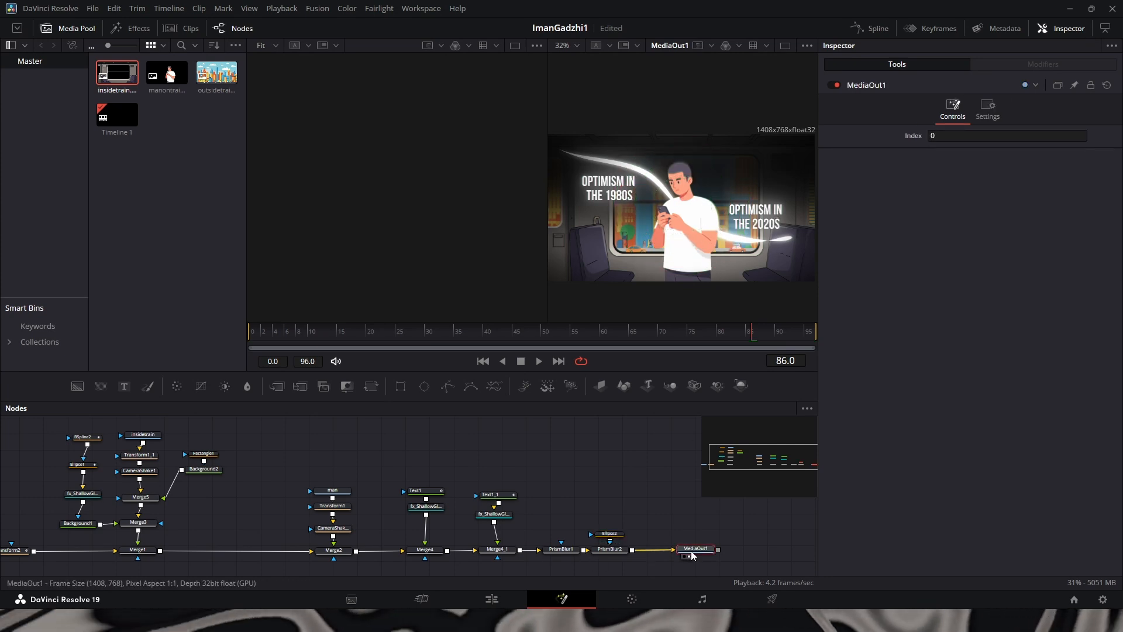
Set PrismBlur2's Blur Strength to 0.021 and scrub through the timeline to check it
left_click(615, 551)
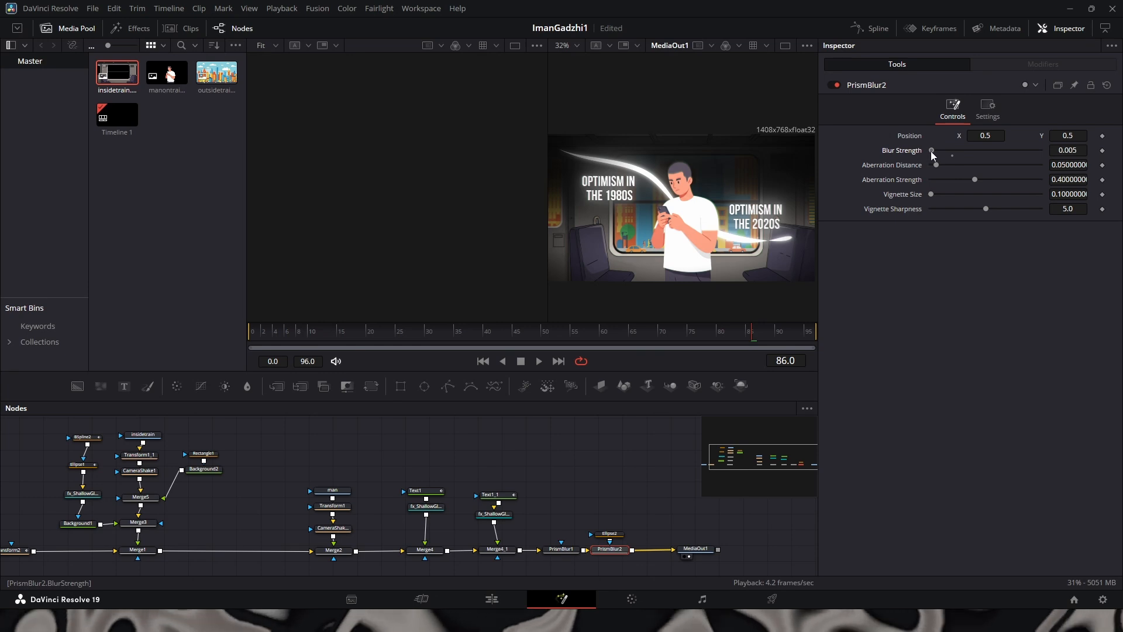
left_click_drag(577, 341, 511, 340)
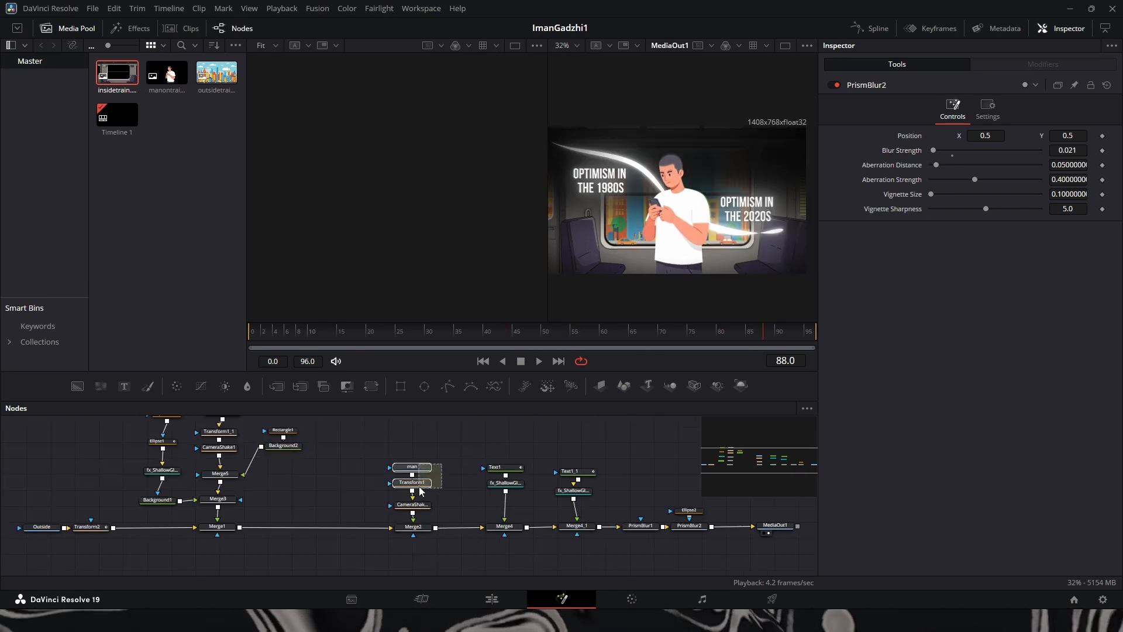
Insert a Grid Warp node between the man's Transform1 and camera shake nodes and show it in the empty viewer
left_click(415, 466)
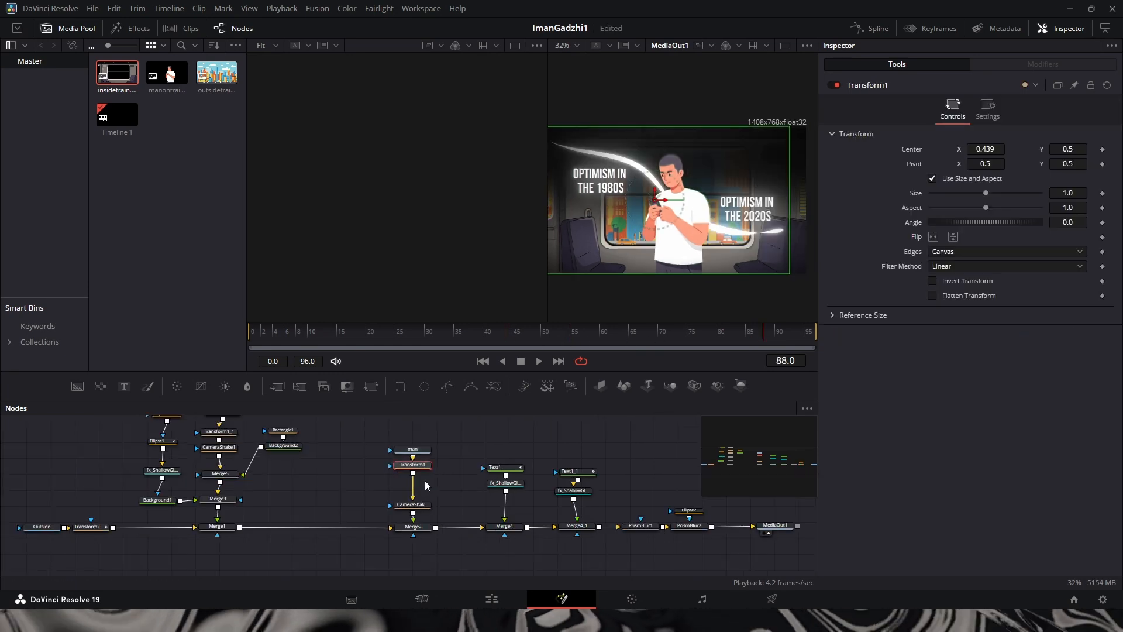
key("shift+space")
type("grid")
key("Return")
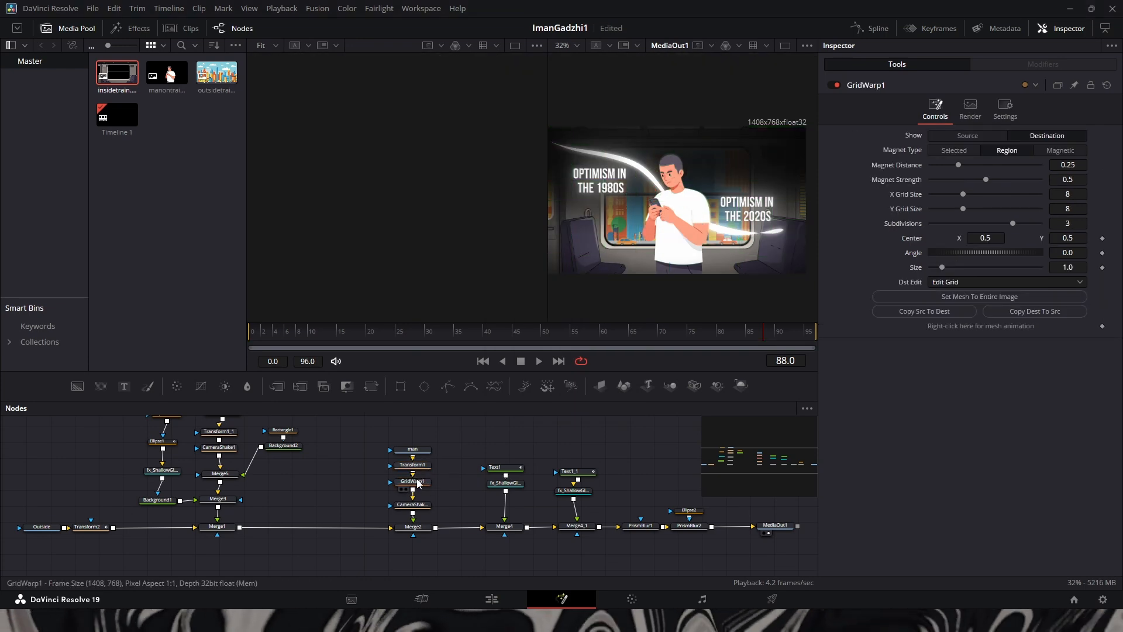
left_click(406, 491)
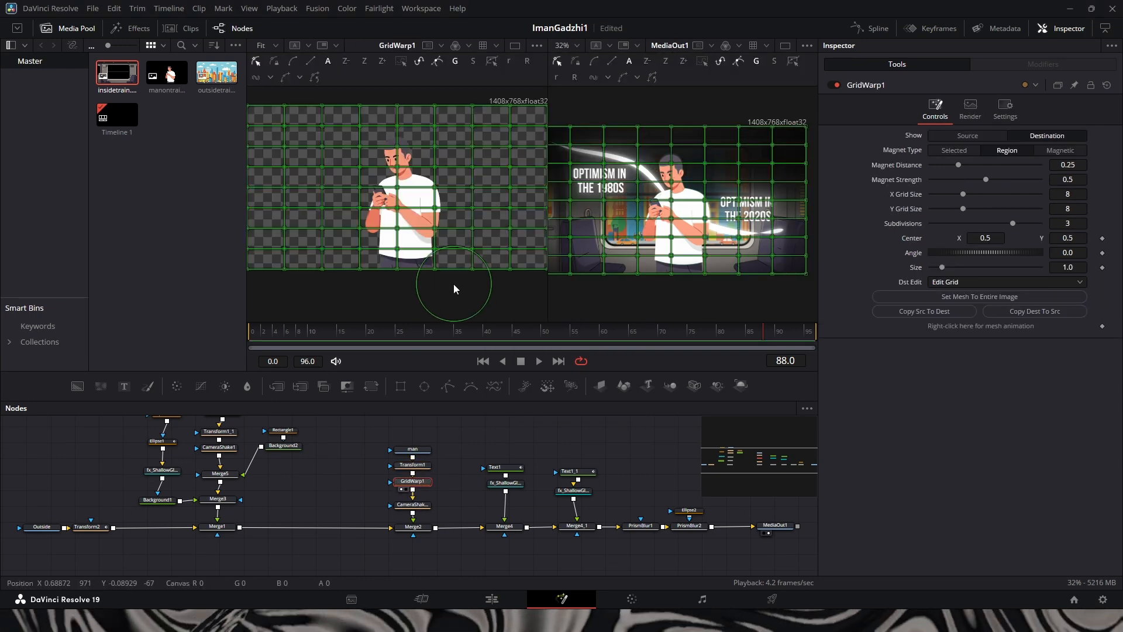
Set the Grid Warp's Magnet Type to Selected, select the grid points around the man, and undo a test move
left_click(963, 151)
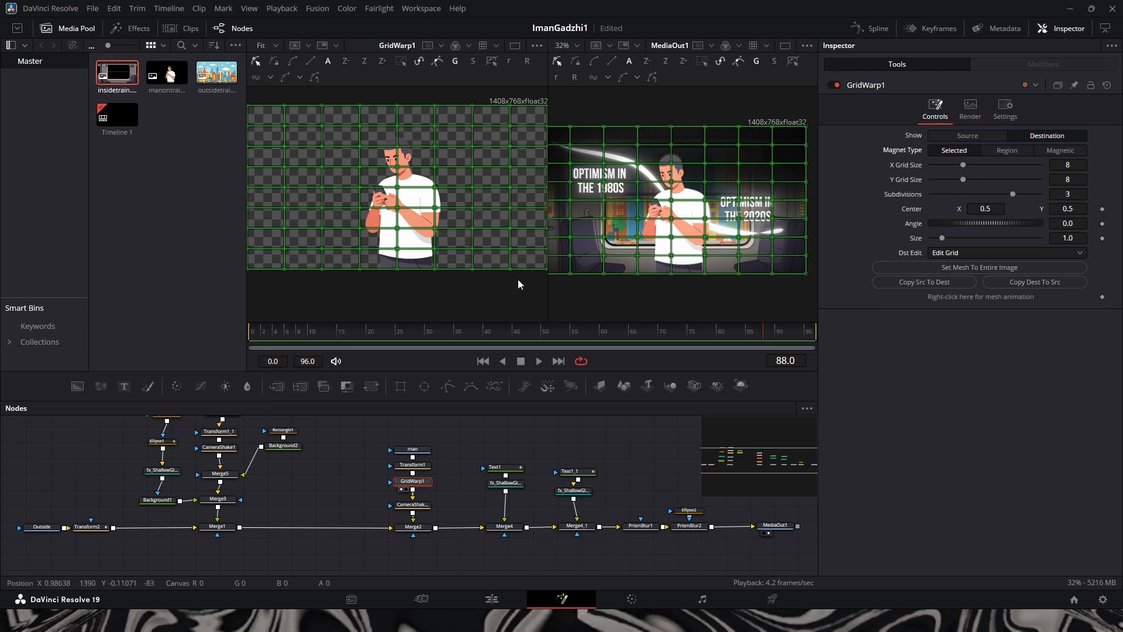
scroll(518, 280, "up", 1)
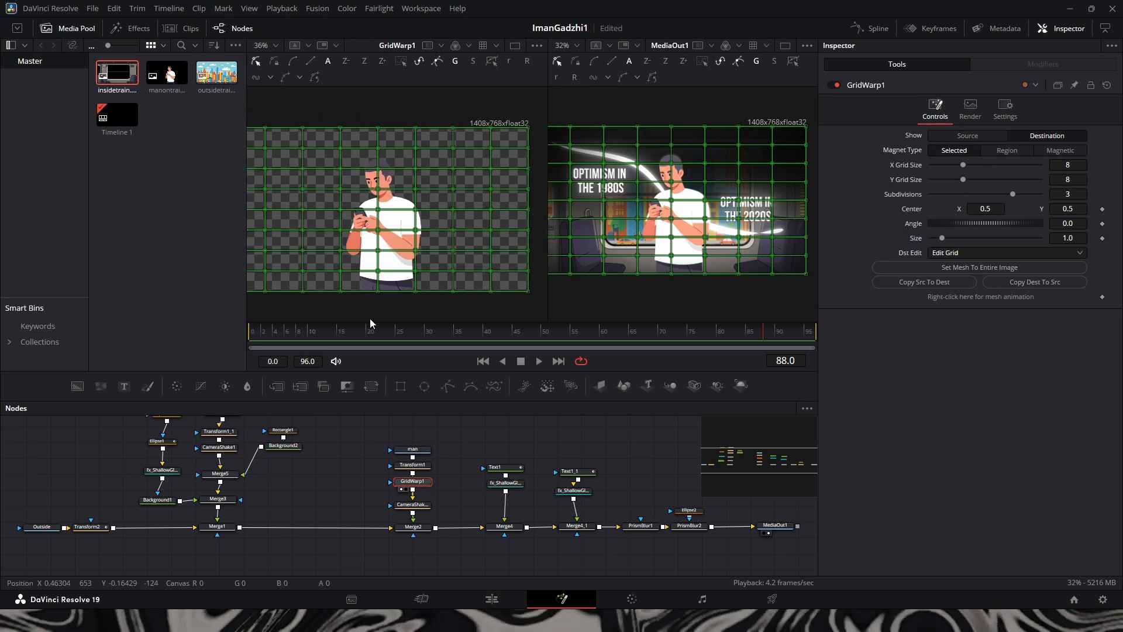
scroll(408, 314, "down", 1)
left_click_drag(343, 179, 492, 298)
left_click_drag(424, 244, 426, 245)
key("ctrl+z")
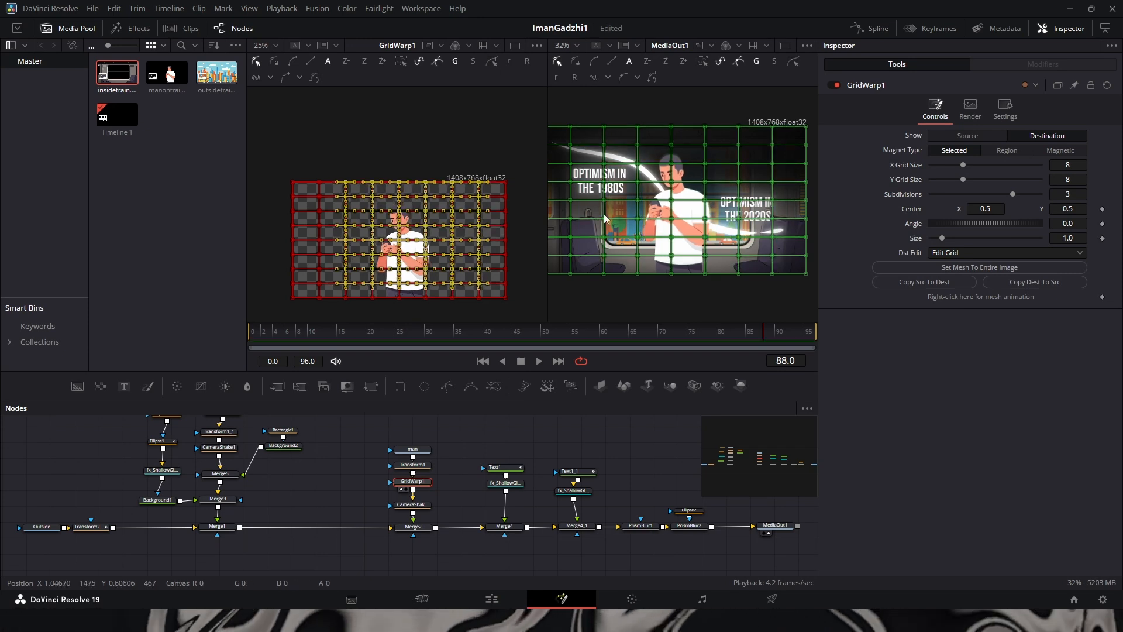
Keyframe the Grid Warp mesh at frames 88 and 25, and shift the selected points slightly left at frame 50
left_click(1102, 297)
left_click_drag(372, 247, 400, 260)
left_click(401, 331)
left_click_drag(443, 339, 542, 342)
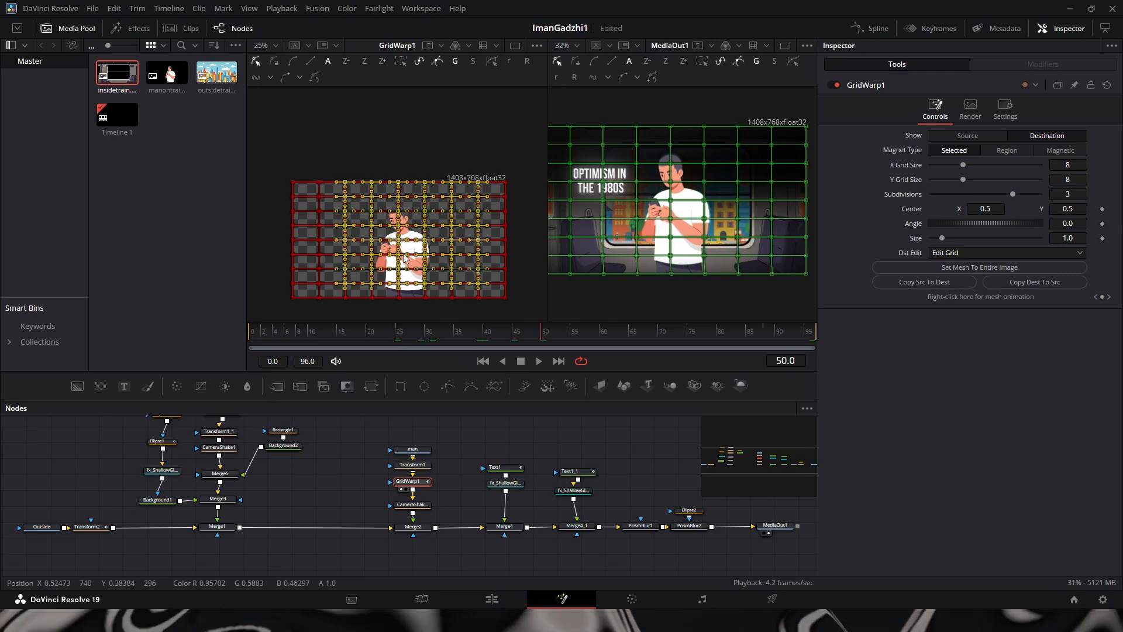
left_click_drag(405, 257, 402, 258)
Add further Grid Warp keyframes toward the end of the timeline, shifting the man's mesh slightly right by frame 96
left_click_drag(561, 337, 765, 336)
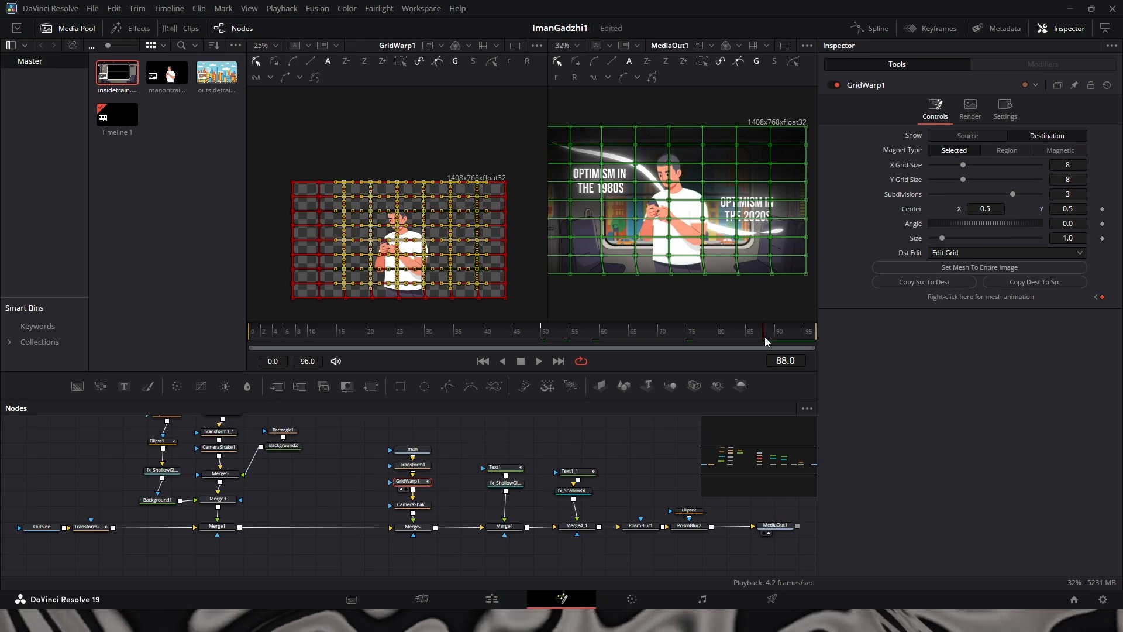
left_click(688, 334)
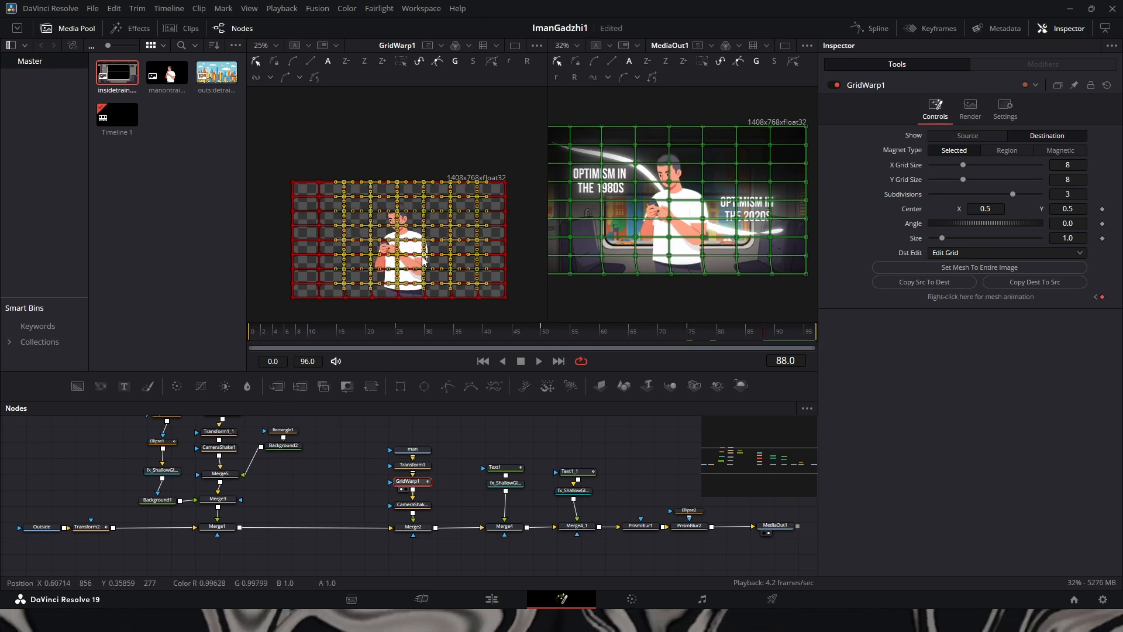
left_click_drag(423, 260, 427, 261)
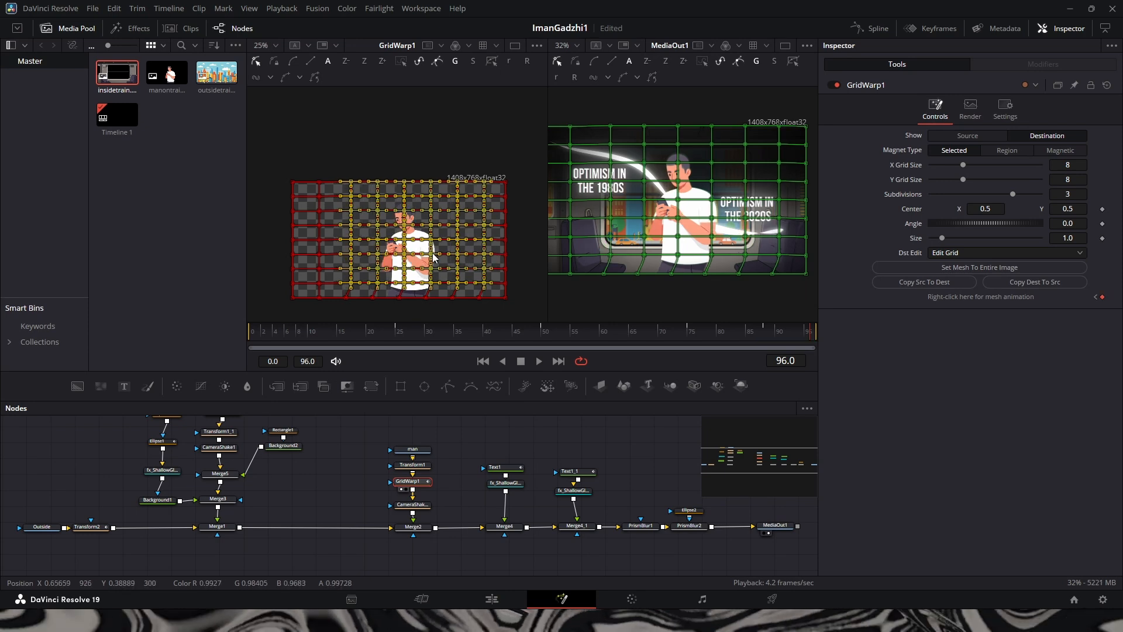
Play back the final output from around frame 15 to check the man's warp animation
left_click(518, 332)
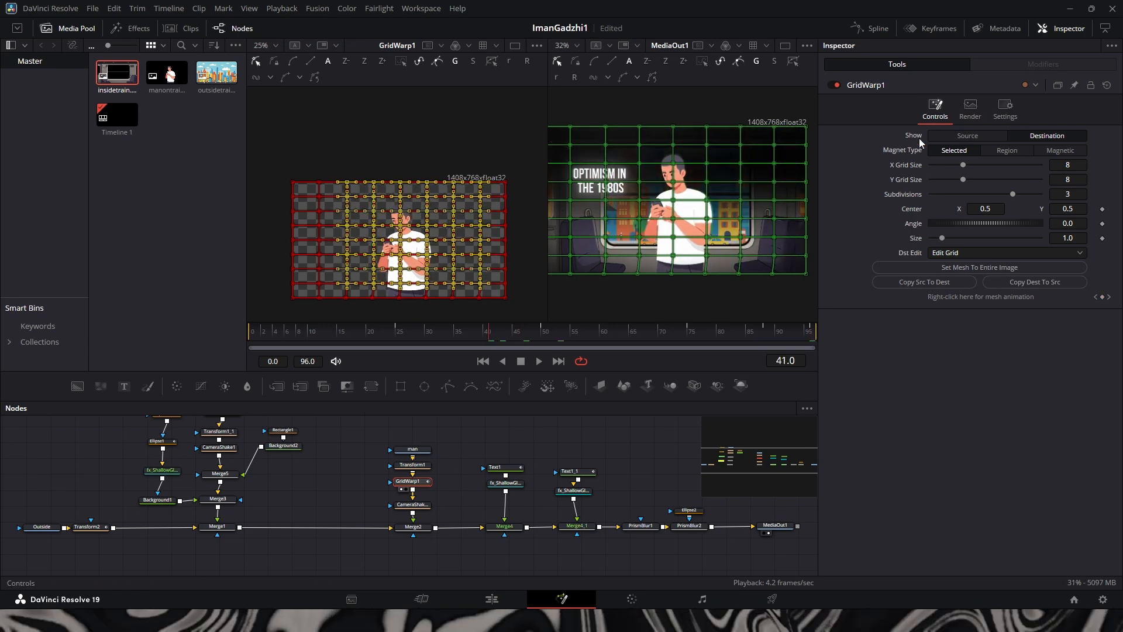
left_click(766, 527)
left_click(338, 333)
key("space")
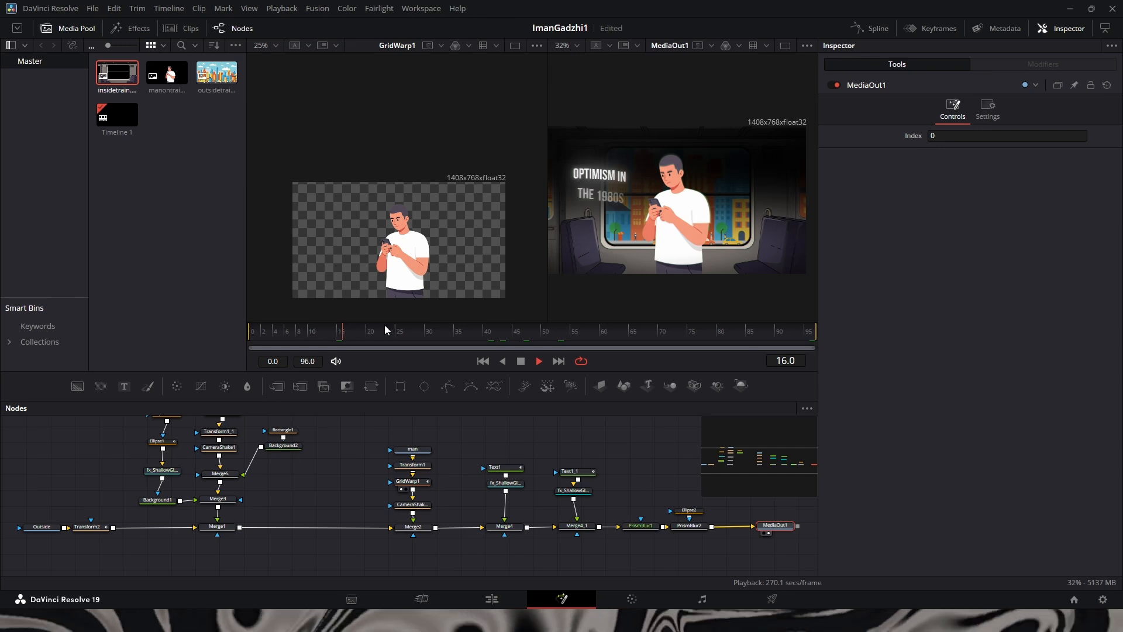
Set the timeline playback resolution to Quarter and return to an early frame
left_click(286, 9)
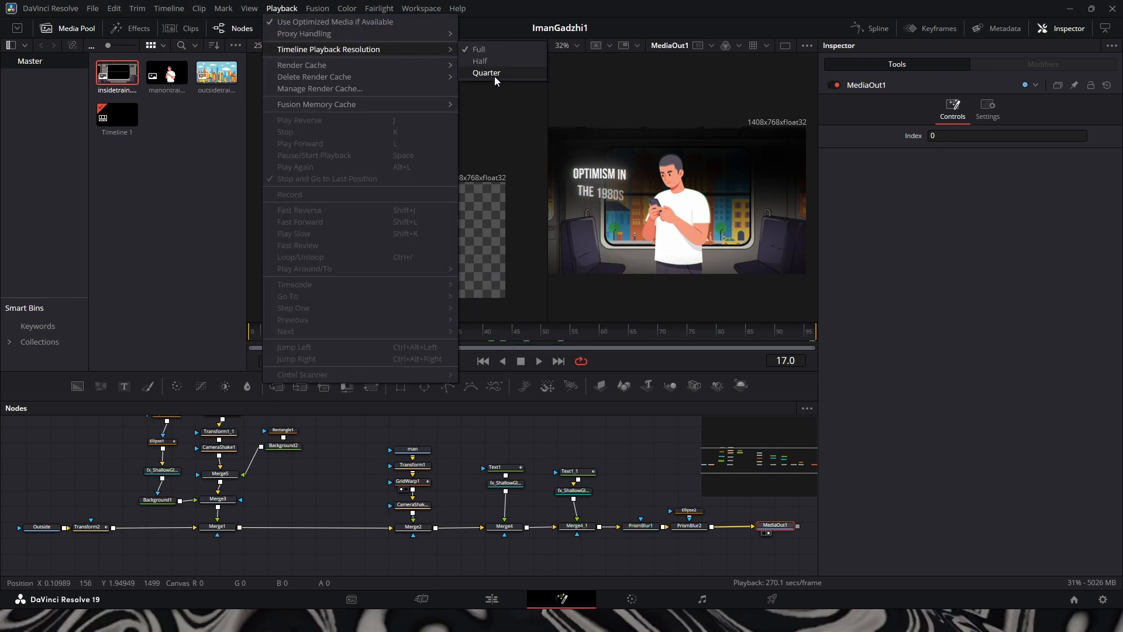
left_click(494, 76)
left_click(287, 331)
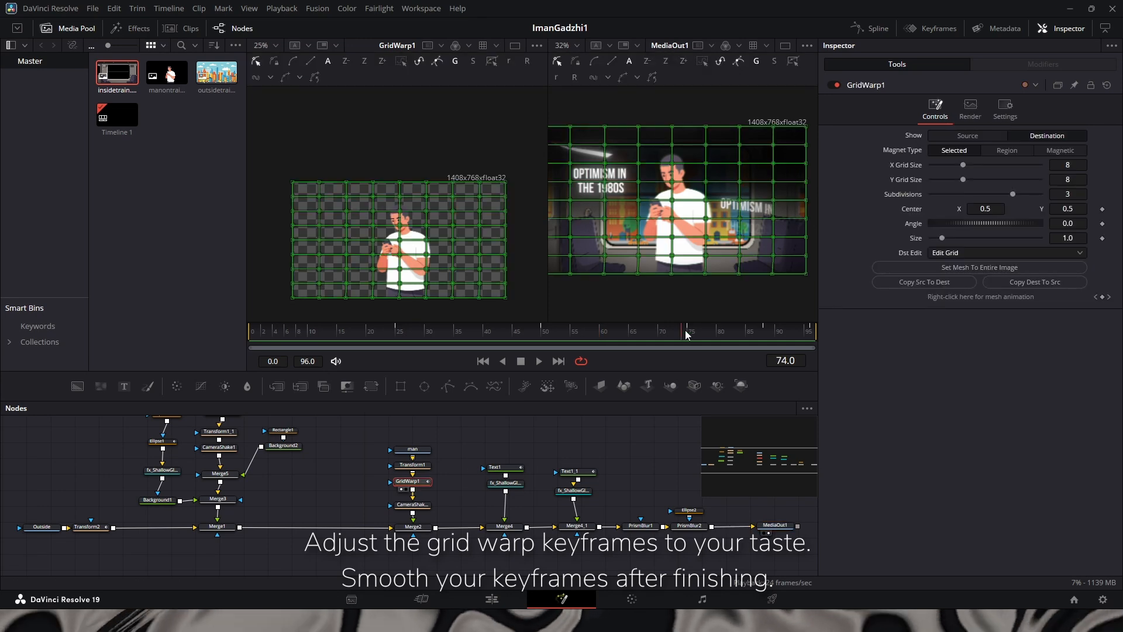
At frame 88, select the grid points around the man and shift the mesh slightly left
left_click_drag(686, 330, 763, 333)
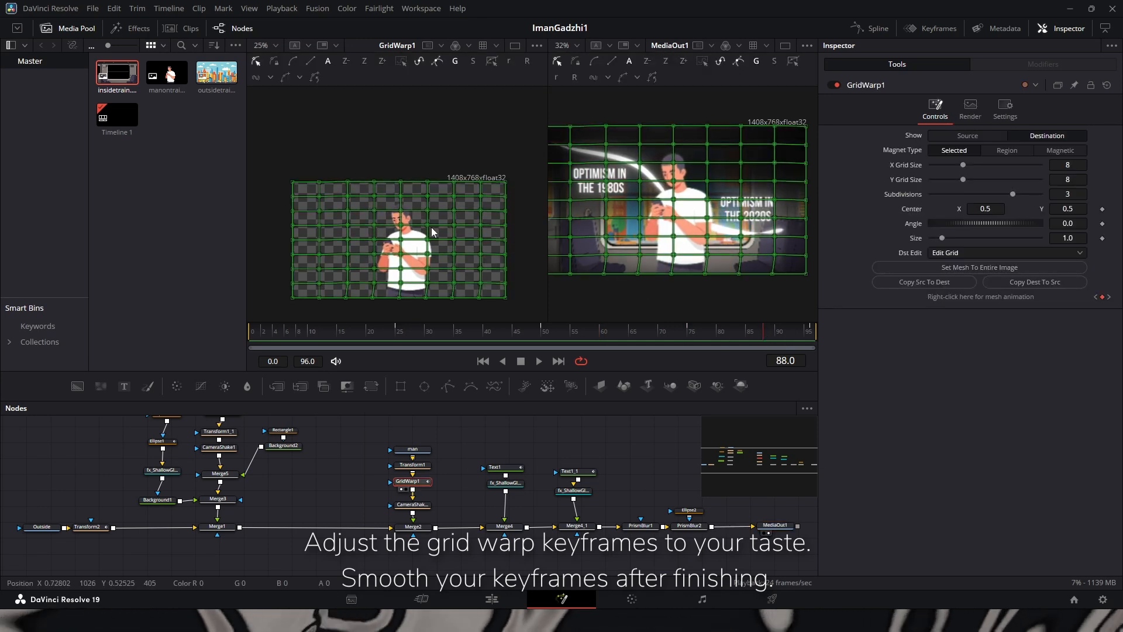
left_click_drag(341, 164, 488, 286)
left_click_drag(400, 225, 394, 227)
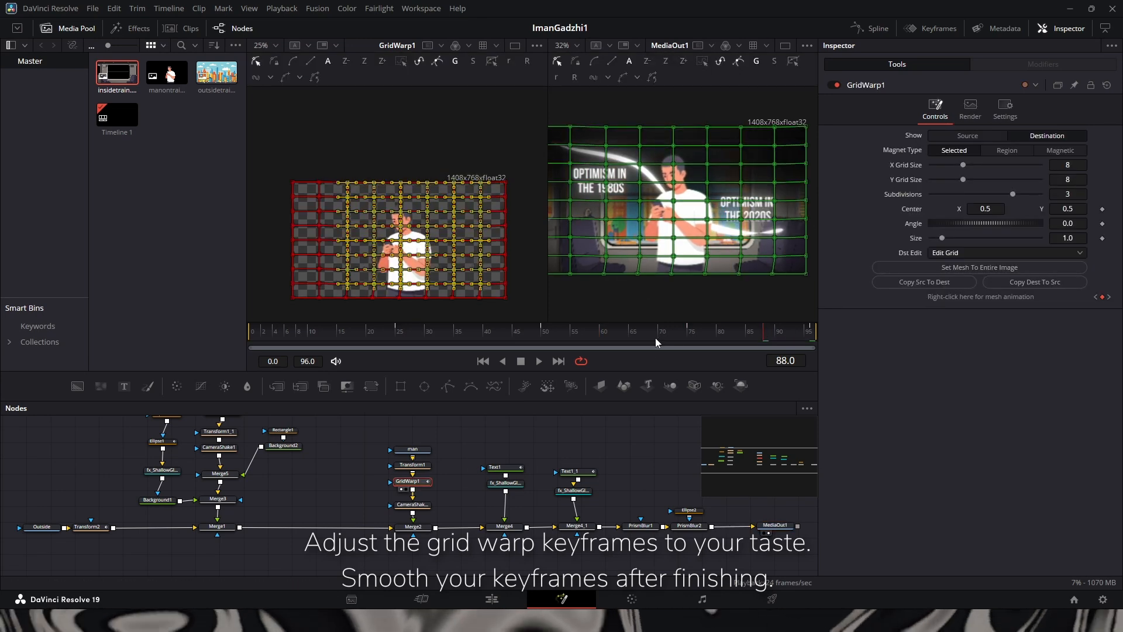
Smooth the Grid Warp's Dst Grid Change keyframes in the Spline editor and play back the animation
left_click_drag(655, 338, 717, 343)
left_click(871, 29)
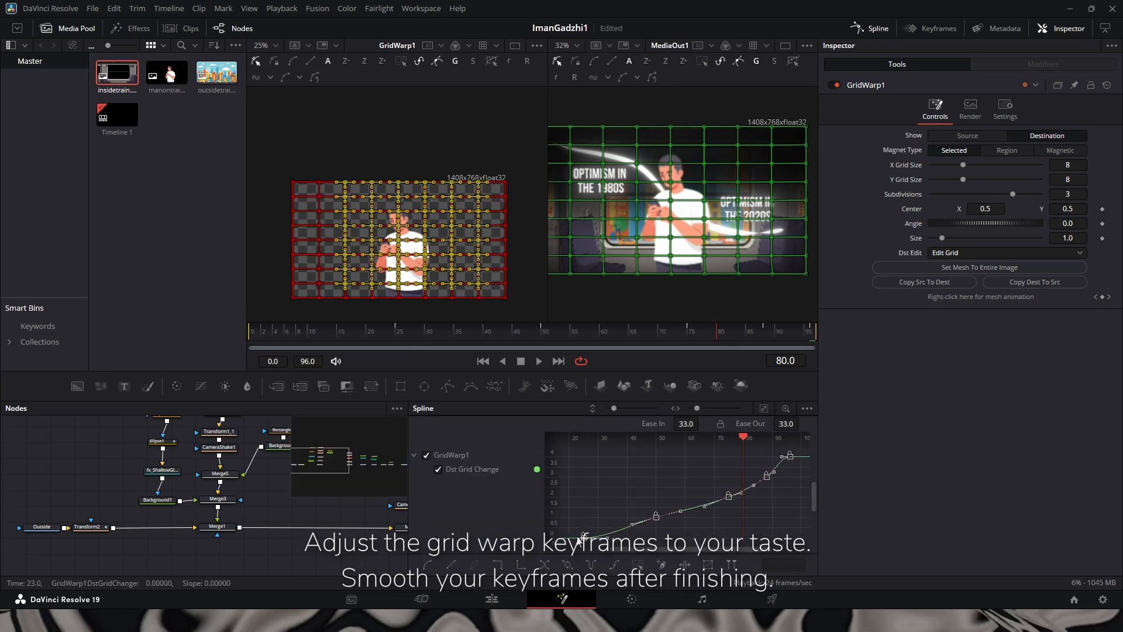
left_click(325, 332)
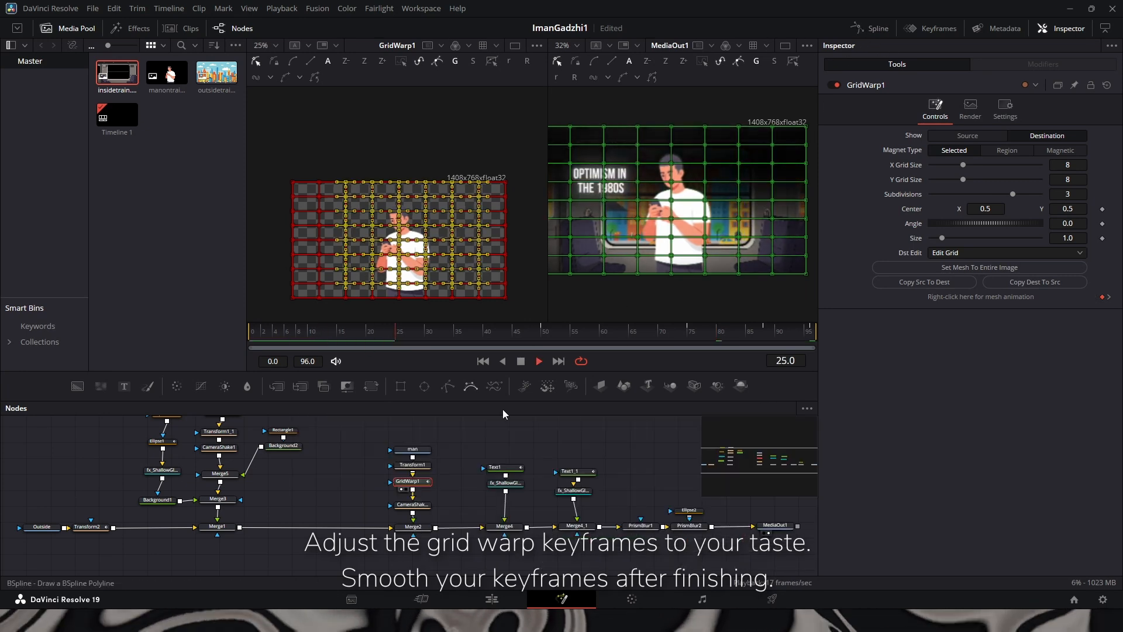
Remove the Grid Warp mesh keyframe at frame 88 and play back the final output
left_click(775, 525)
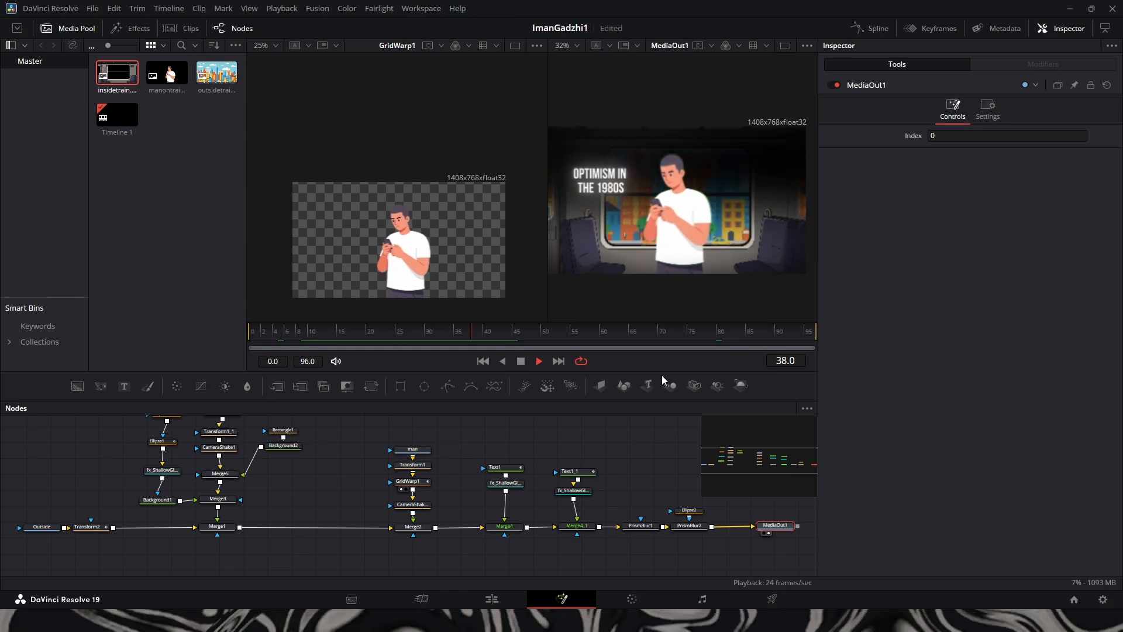
left_click(410, 481)
left_click(702, 331)
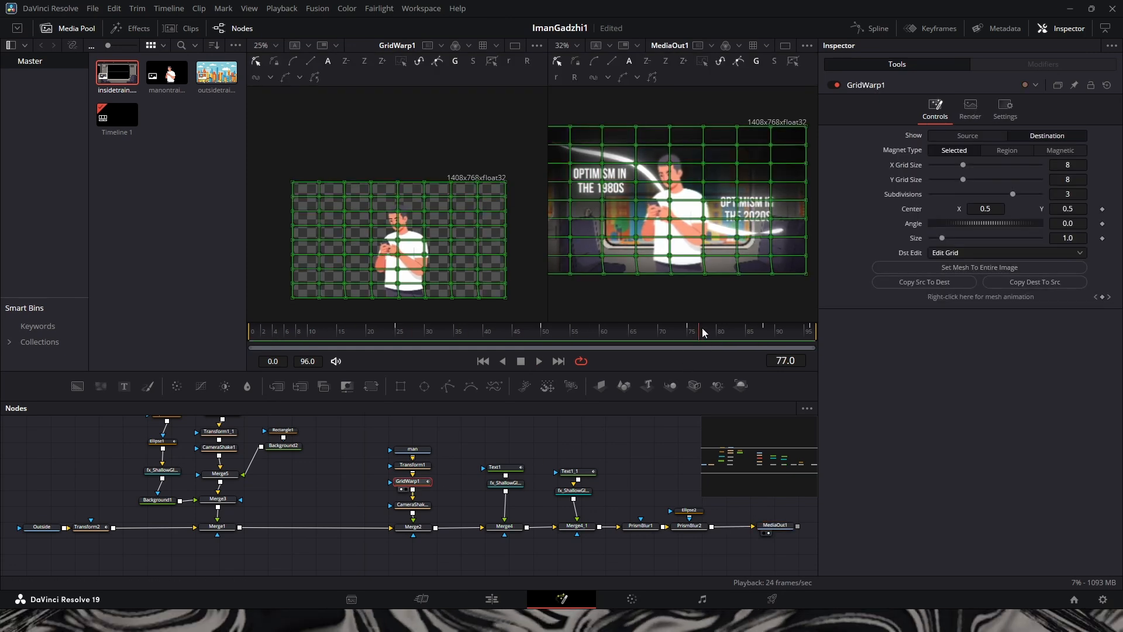
left_click_drag(703, 331, 767, 332)
left_click(1103, 297)
left_click(644, 331)
key("space")
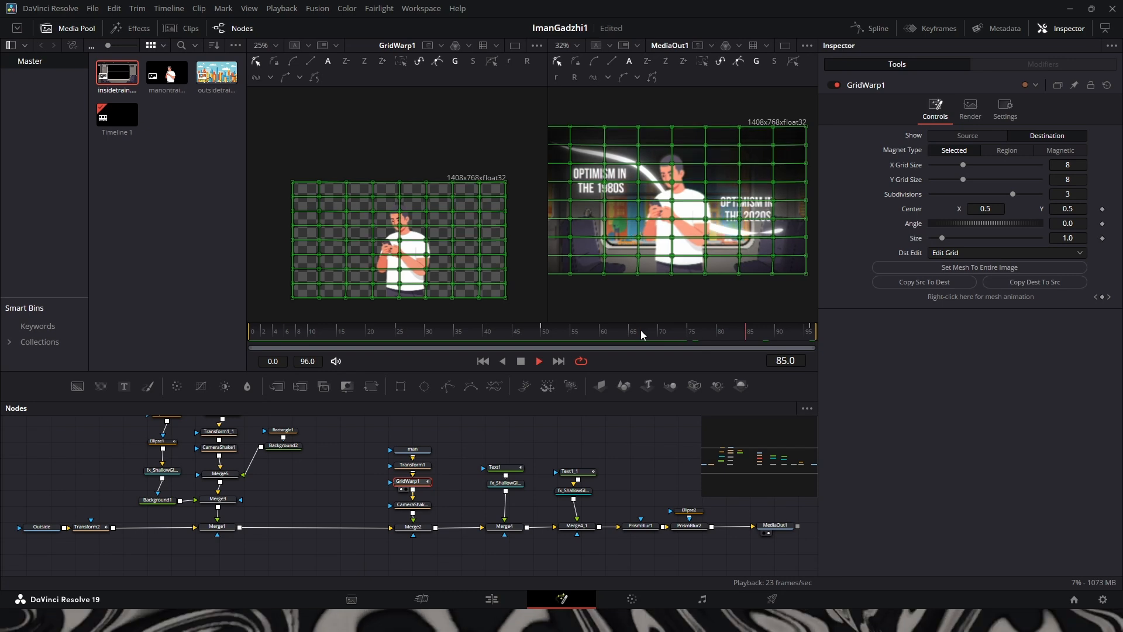
left_click(776, 524)
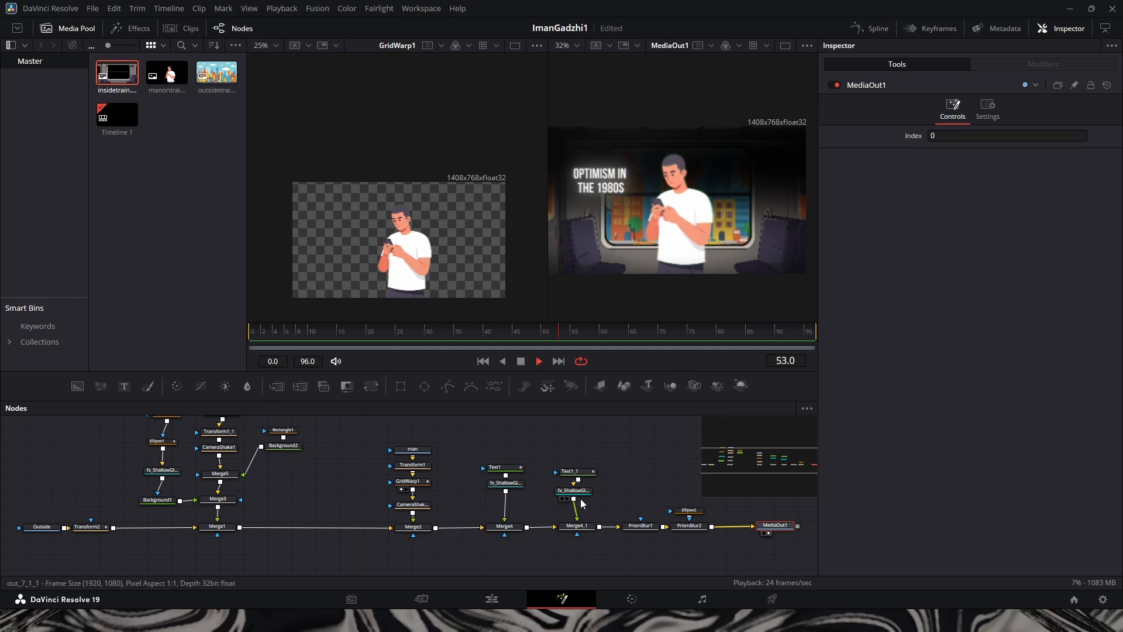
At frame 75, shift the selected Grid Warp mesh points around the man slightly to the right
key("space")
left_click(409, 481)
left_click_drag(736, 331, 813, 342)
left_click_drag(474, 151, 359, 298)
left_click(790, 343)
left_click_drag(796, 345, 679, 351)
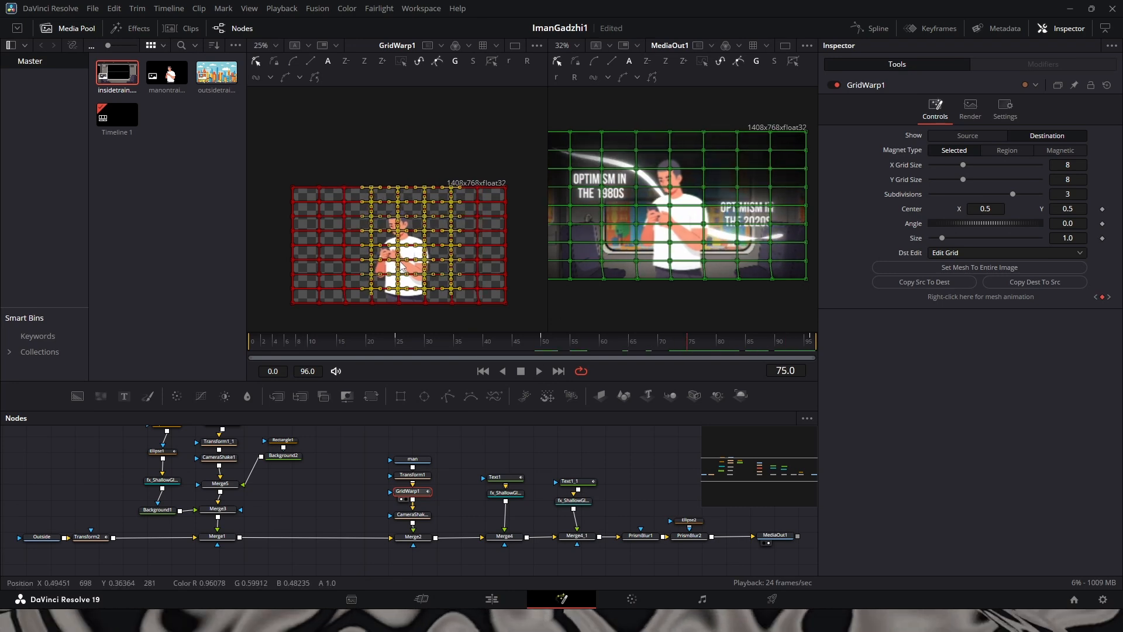
left_click_drag(400, 262, 402, 262)
left_click_drag(480, 343, 688, 350)
left_click_drag(400, 276, 402, 276)
Play back the final output from frame 0 to check the man's adjusted warp animation
left_click_drag(644, 346, 207, 344)
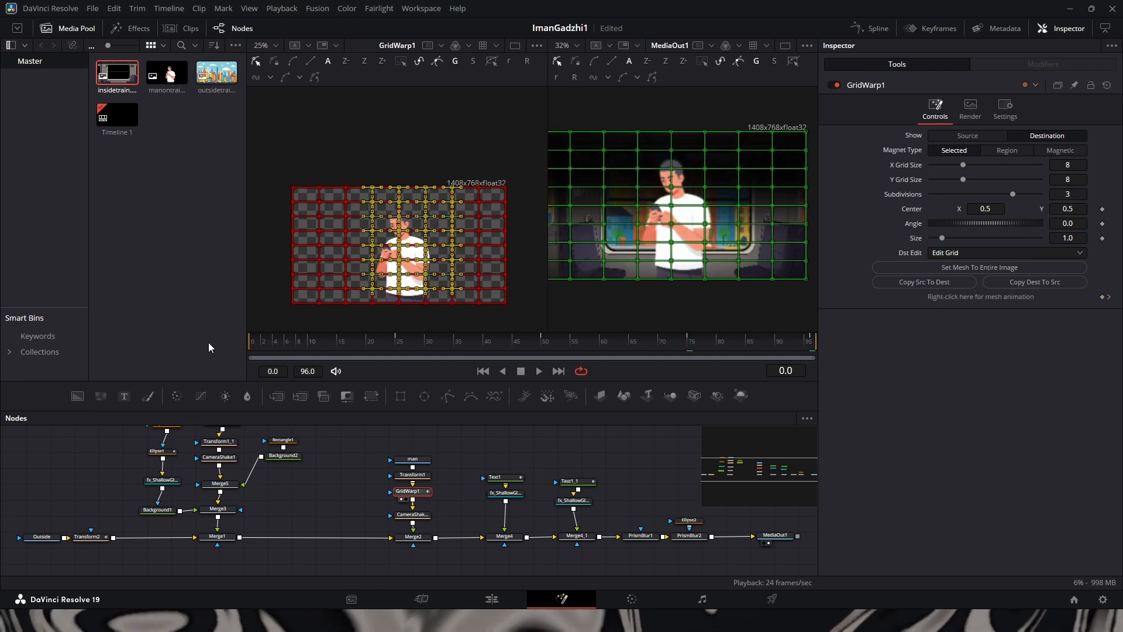
key("space")
left_click(876, 28)
left_click(876, 28)
left_click(776, 535)
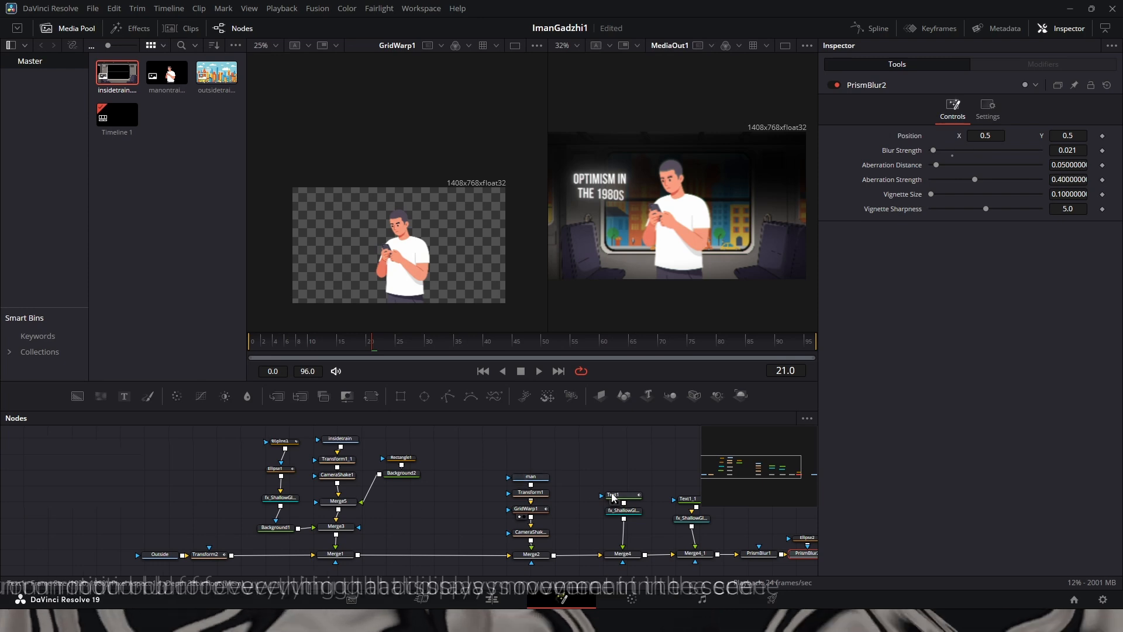
Enable motion blur on both title texts, raising the shutter angle, with 360 for the second title
left_click(623, 495)
left_click(1058, 141)
left_click(932, 220)
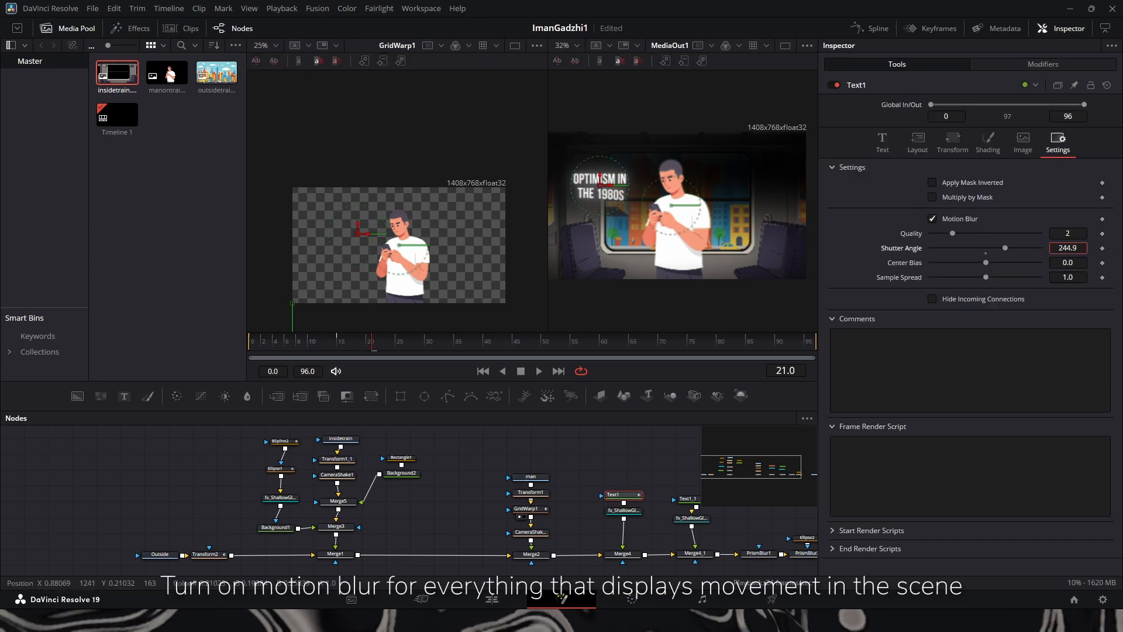
left_click(690, 499)
scroll(689, 498, "up", 2)
left_click(1058, 141)
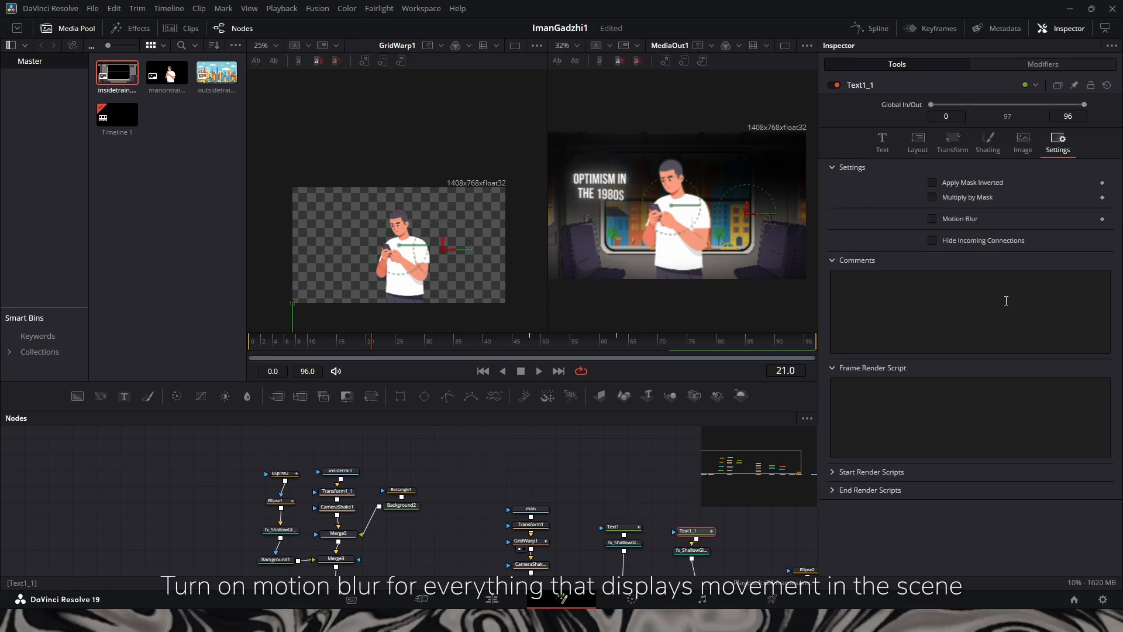
left_click(933, 219)
Enable motion blur on the BSpline2 mask of the glowing streak with a shutter angle of 360
left_click_drag(543, 529, 609, 466)
left_click_drag(452, 475, 537, 523)
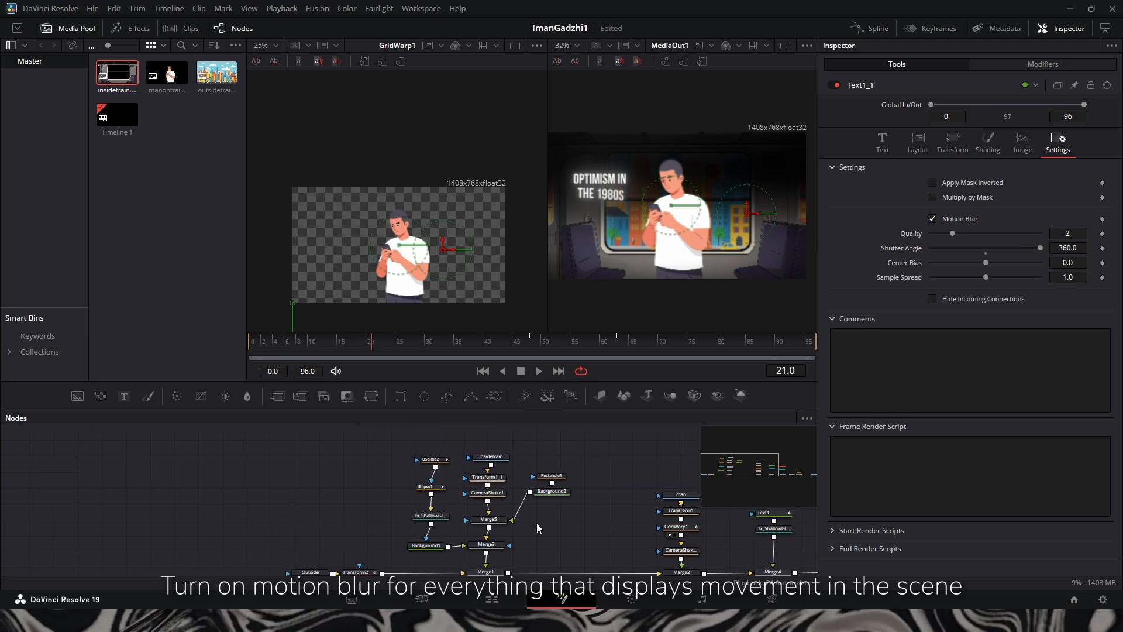
left_click(434, 460)
left_click(1006, 112)
left_click(932, 149)
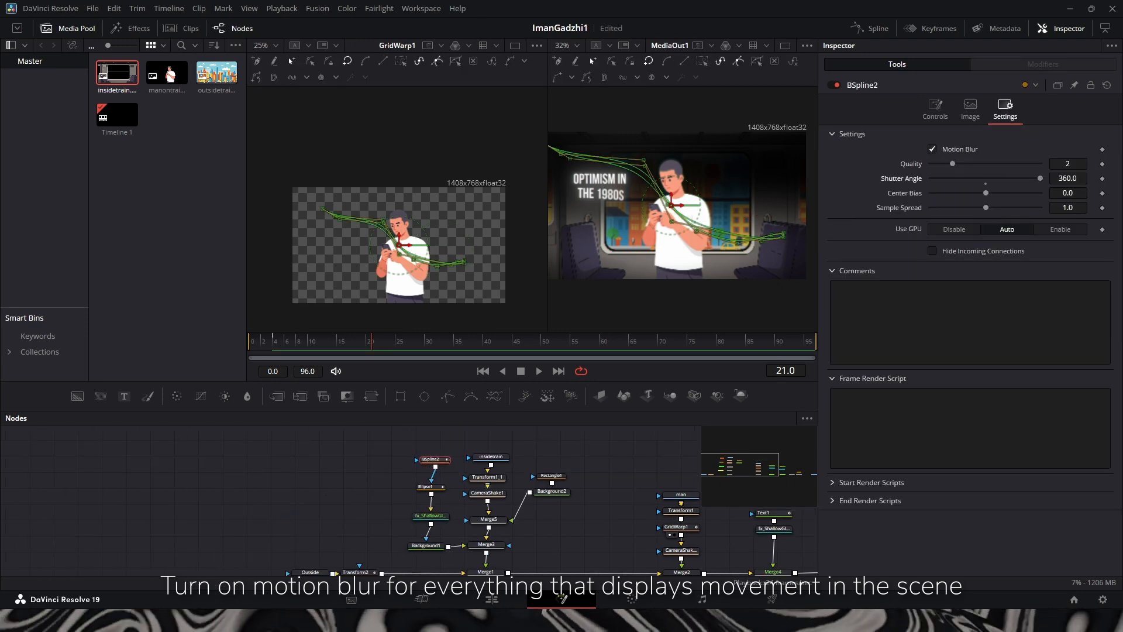
Enable motion blur on the outside city's Transform2 node and set its shutter angle to 360
left_click_drag(590, 557, 435, 504)
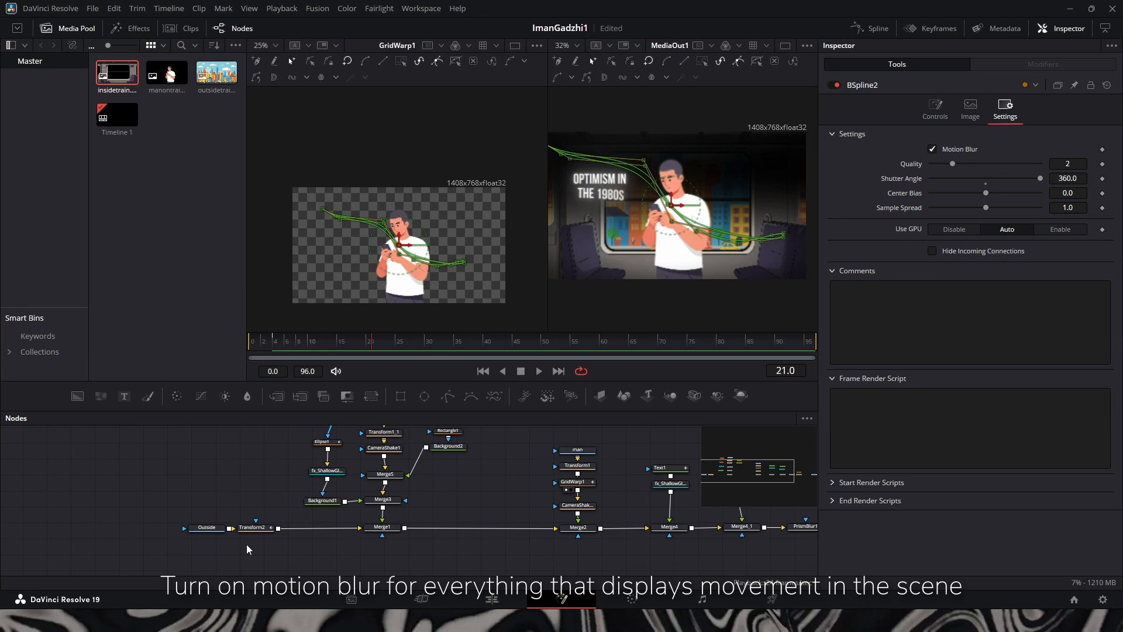
left_click(200, 536)
left_click(253, 528)
left_click(988, 110)
left_click(932, 258)
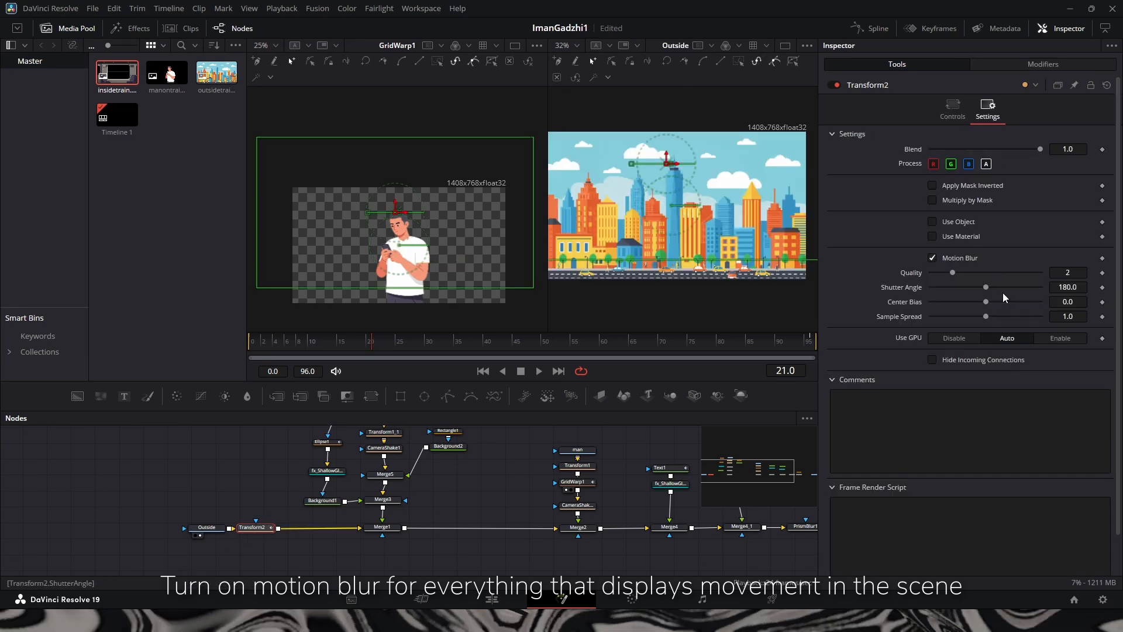
left_click_drag(985, 287, 1041, 288)
Enable motion blur on the train interior's Transform1_1 node with a shutter angle of 360
left_click_drag(511, 554, 419, 559)
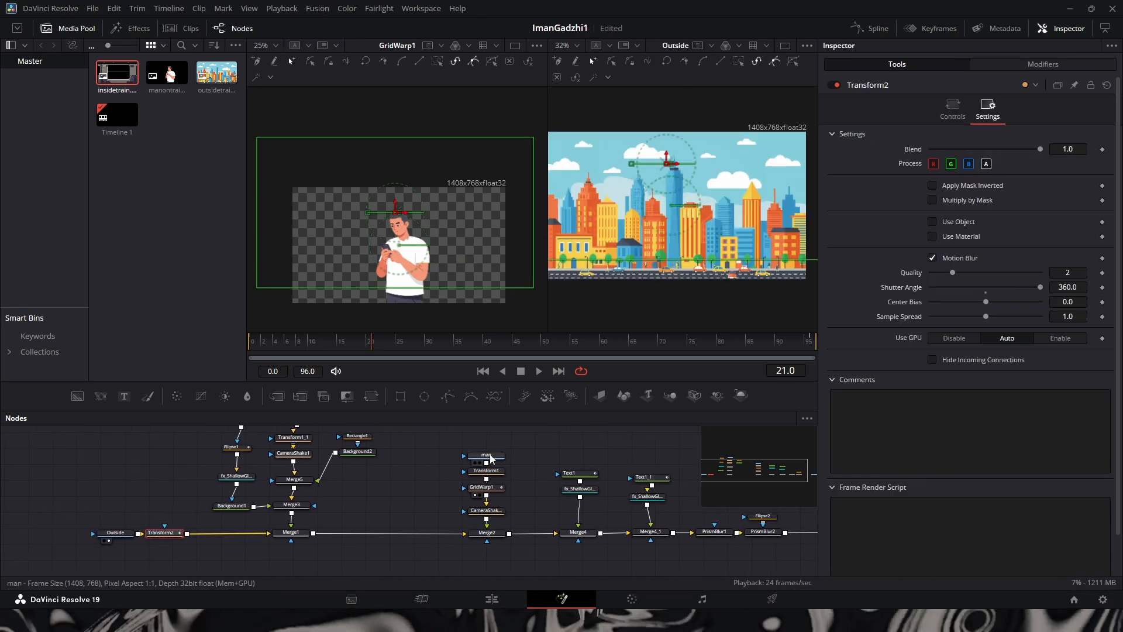
scroll(374, 431, "up", 2)
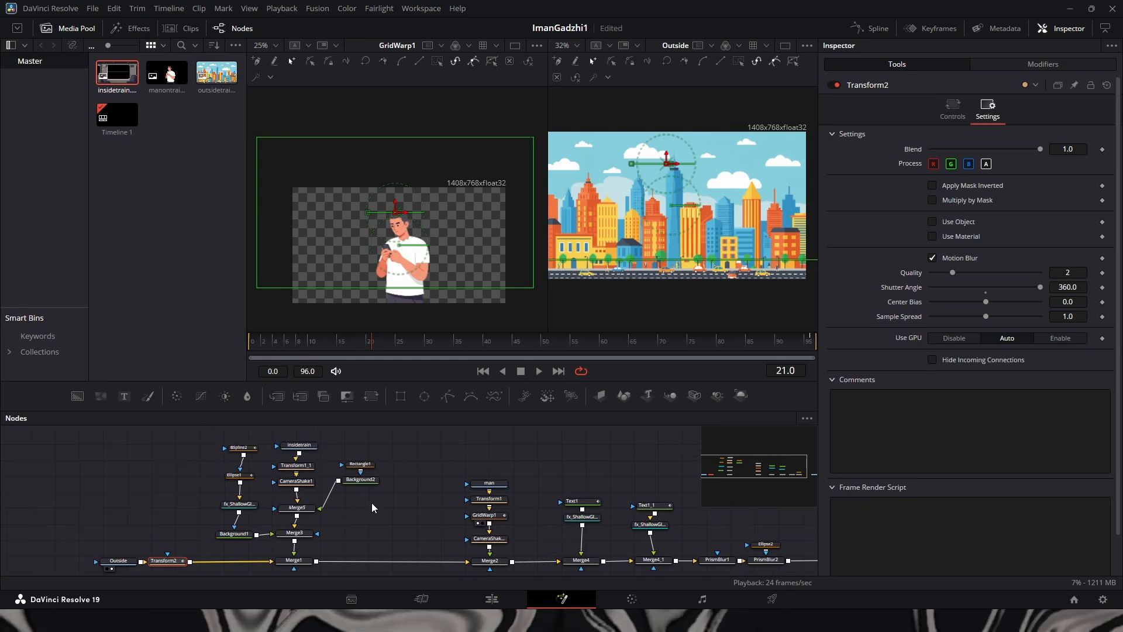
left_click(296, 465)
left_click(988, 110)
left_click(932, 258)
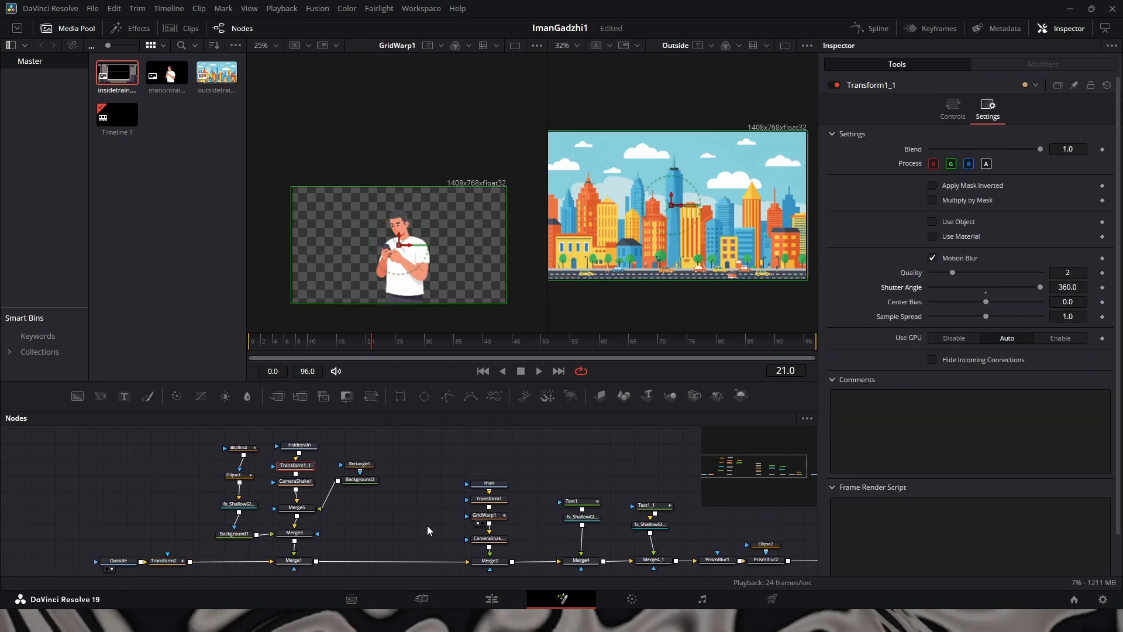
Reduce PrismBlur2's Aberration Distance to 0.011
left_click_drag(739, 519, 579, 476)
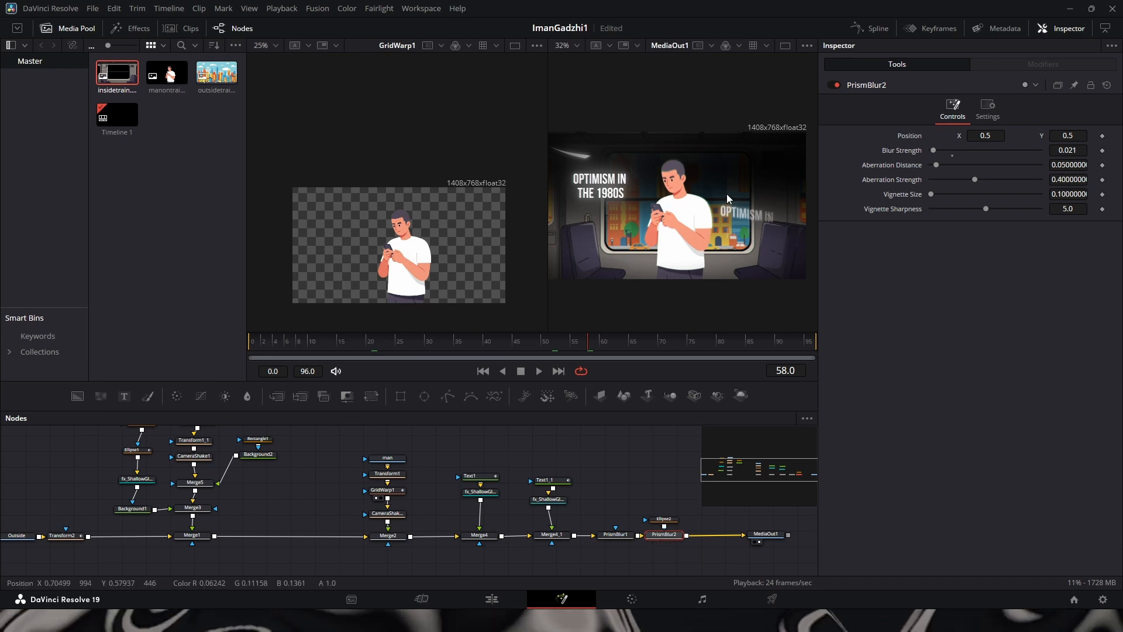
scroll(727, 194, "up", 5)
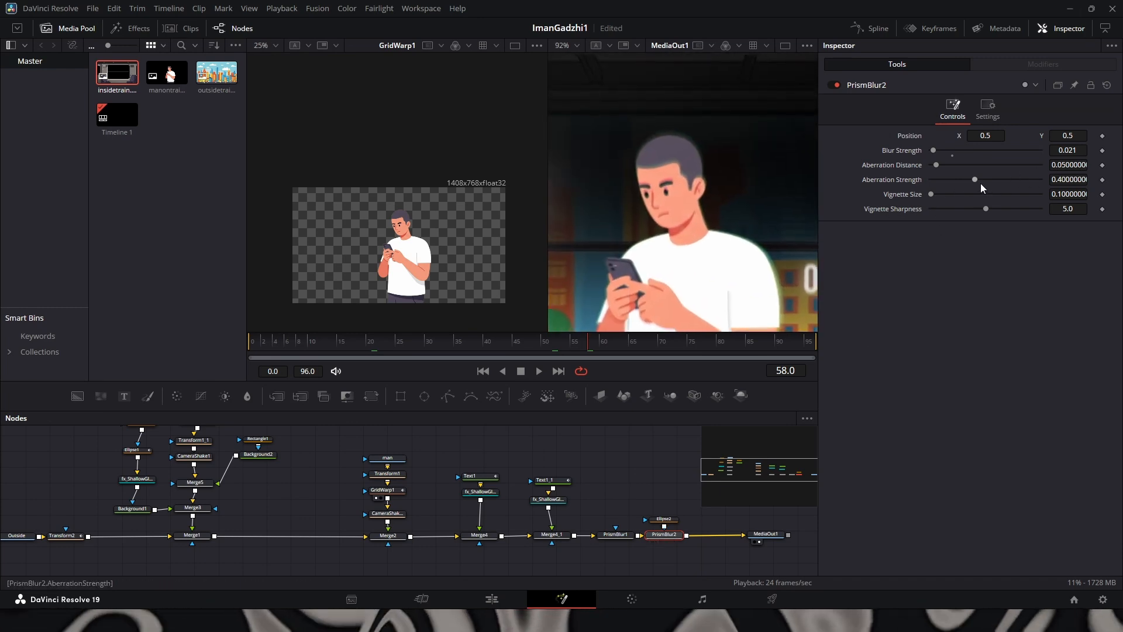
left_click_drag(937, 165, 935, 166)
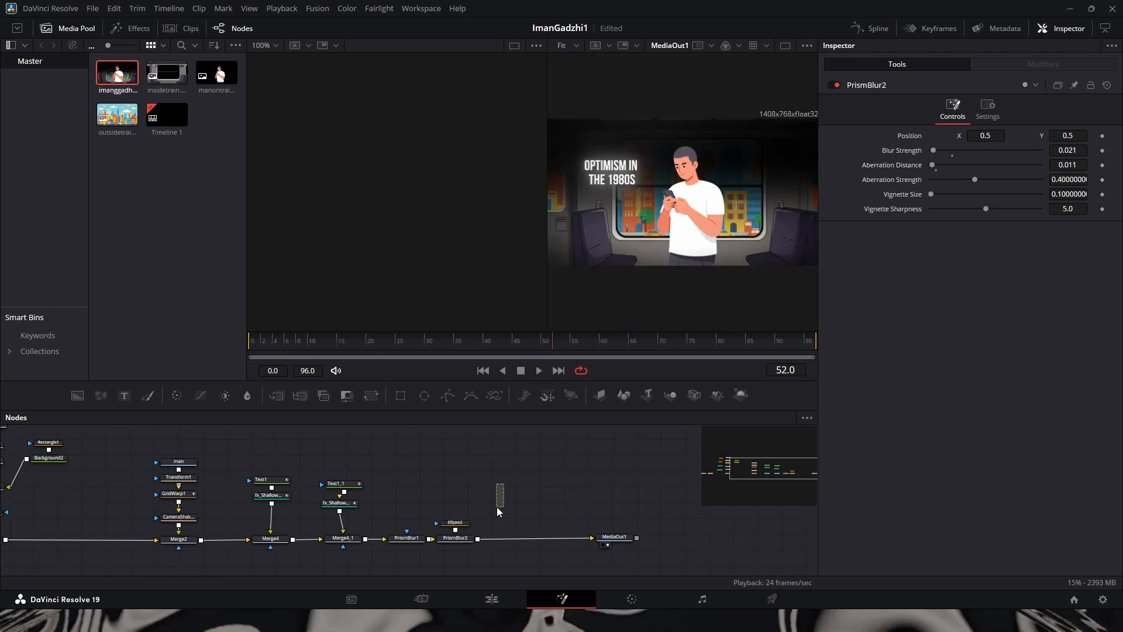
Add a Transform node after PrismBlur2 and keyframe its Center, Size and Aspect at frame 60
key("shift+space")
type("trans")
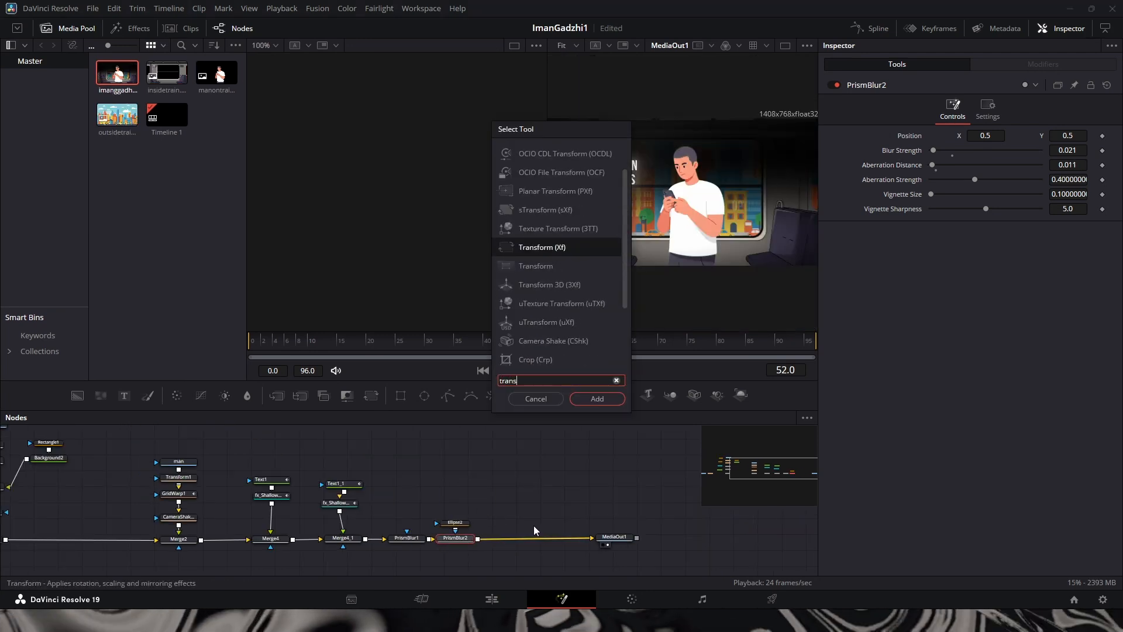
key("Return")
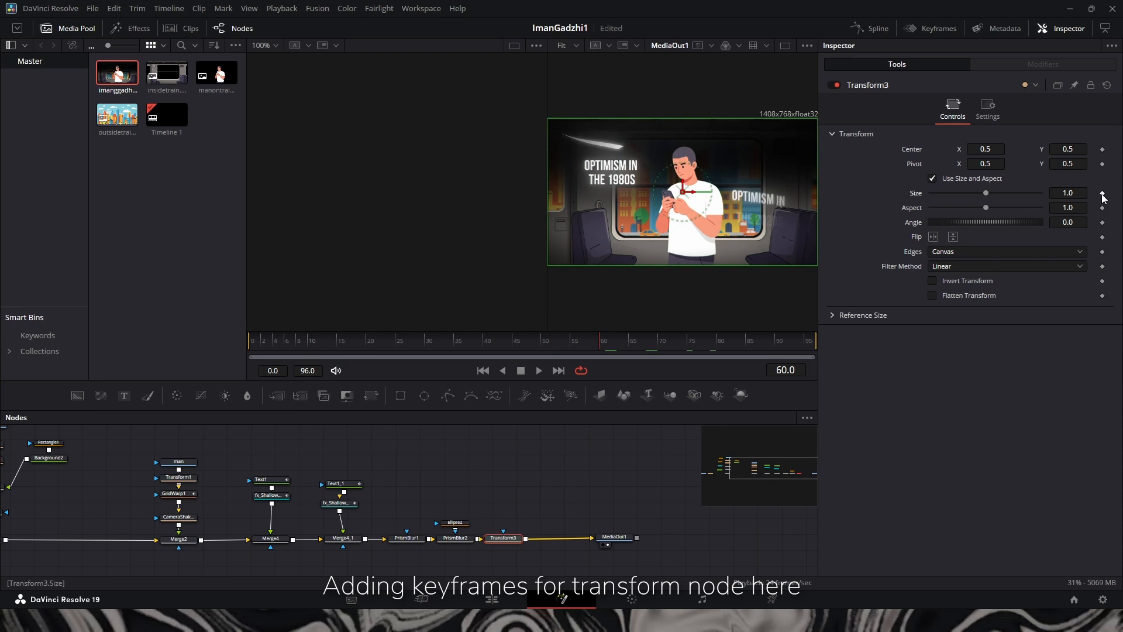
left_click(1102, 193)
left_click(1101, 209)
left_click(1103, 150)
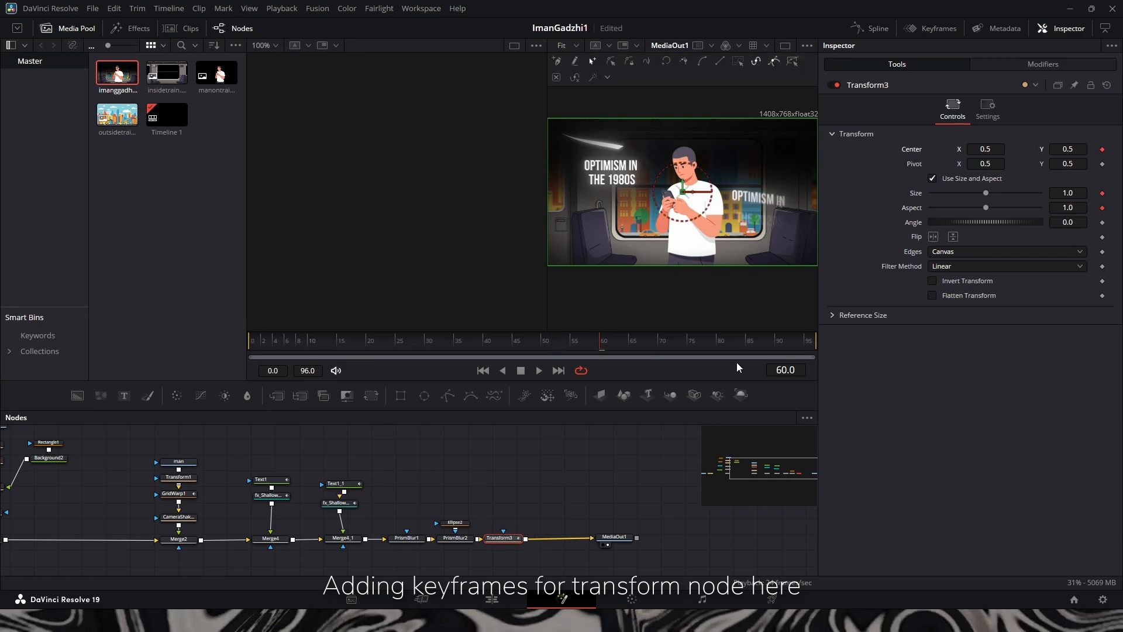
At frame 0, zoom Transform3 in to roughly double size, lower its Center Y to frame the man, and save the project
key("Home")
left_click_drag(986, 194, 1002, 195)
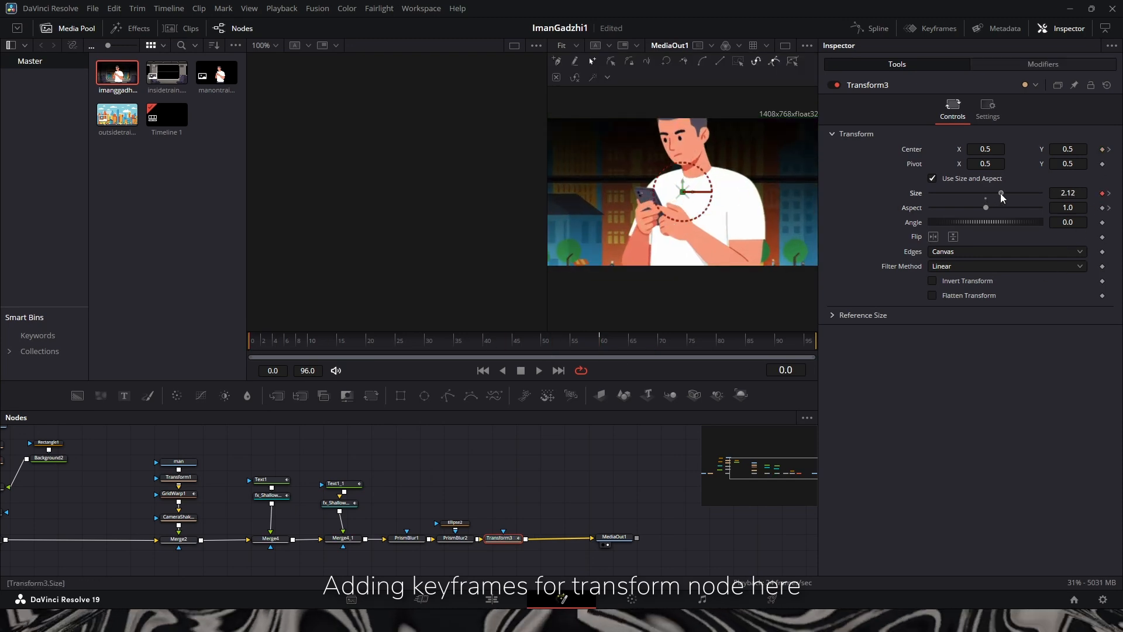
left_click_drag(984, 149, 985, 150)
left_click_drag(1068, 149, 997, 149)
left_click_drag(307, 361, 662, 339)
key("ctrl+s")
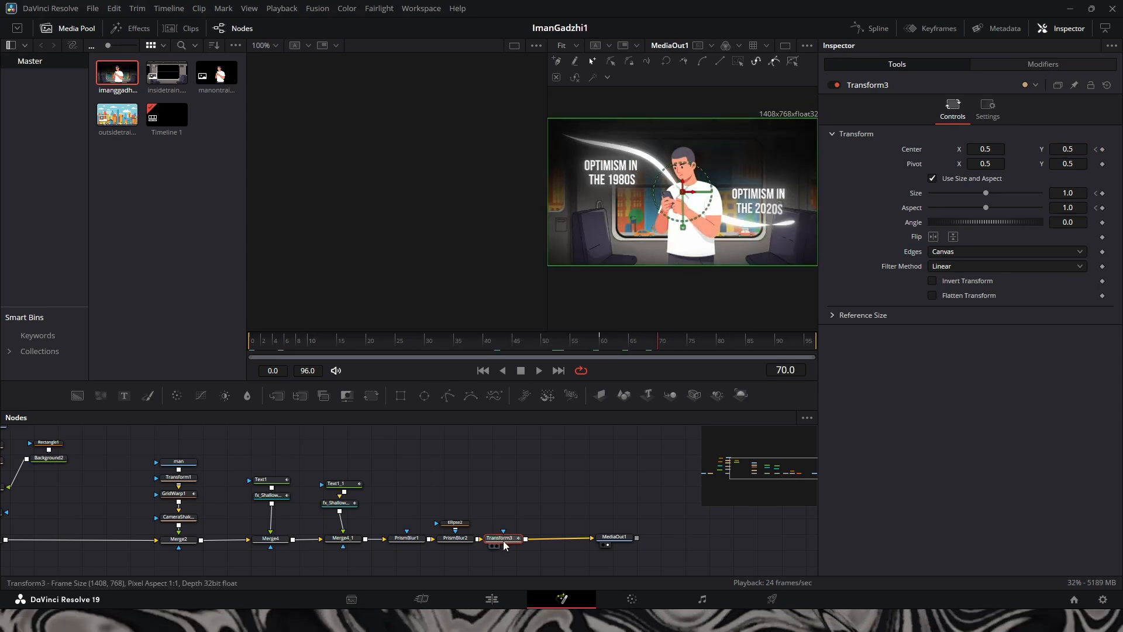
Isolate Transform3's Center displacement curve in the Spline editor and smooth its keyframes
left_click(872, 29)
left_click(427, 449)
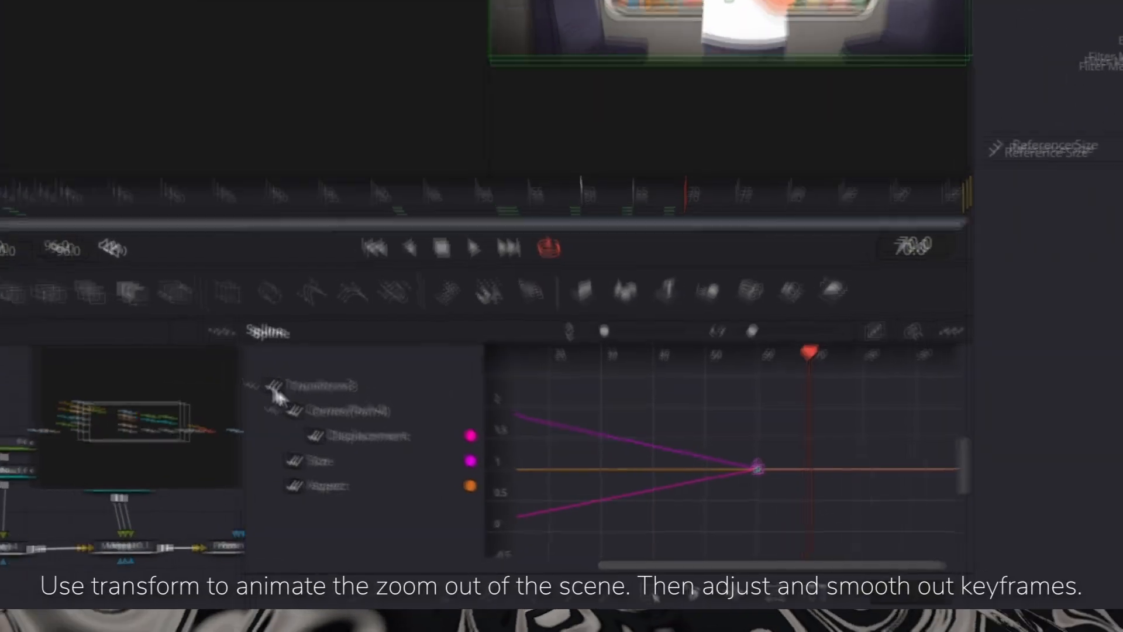
left_click(764, 418)
left_click(276, 465)
left_click(277, 490)
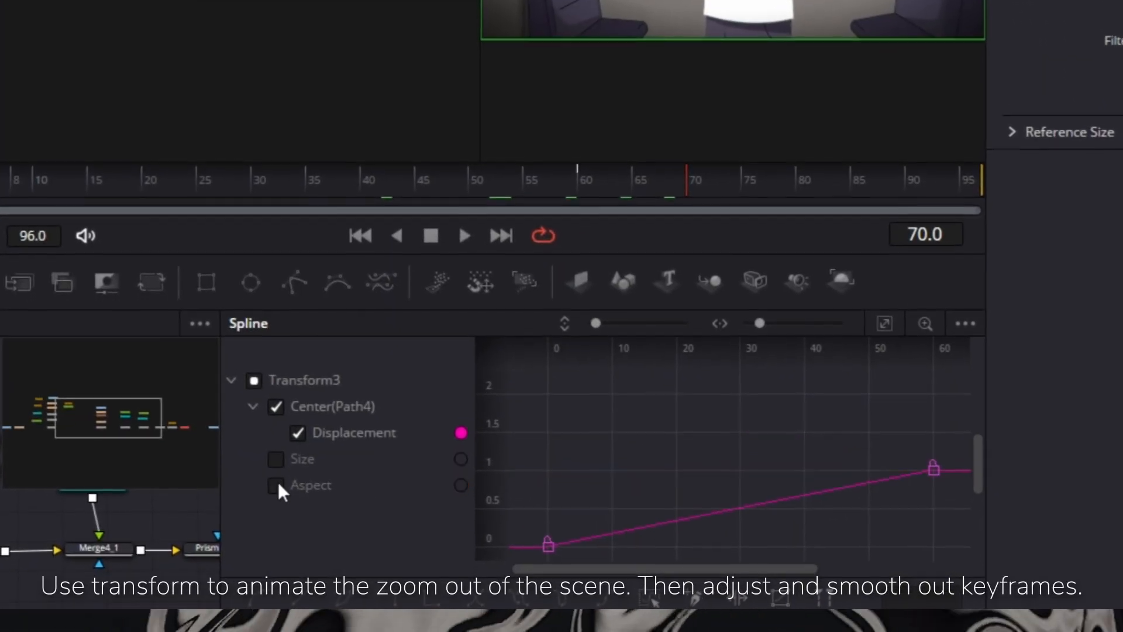
key("shift+s")
left_click(886, 326)
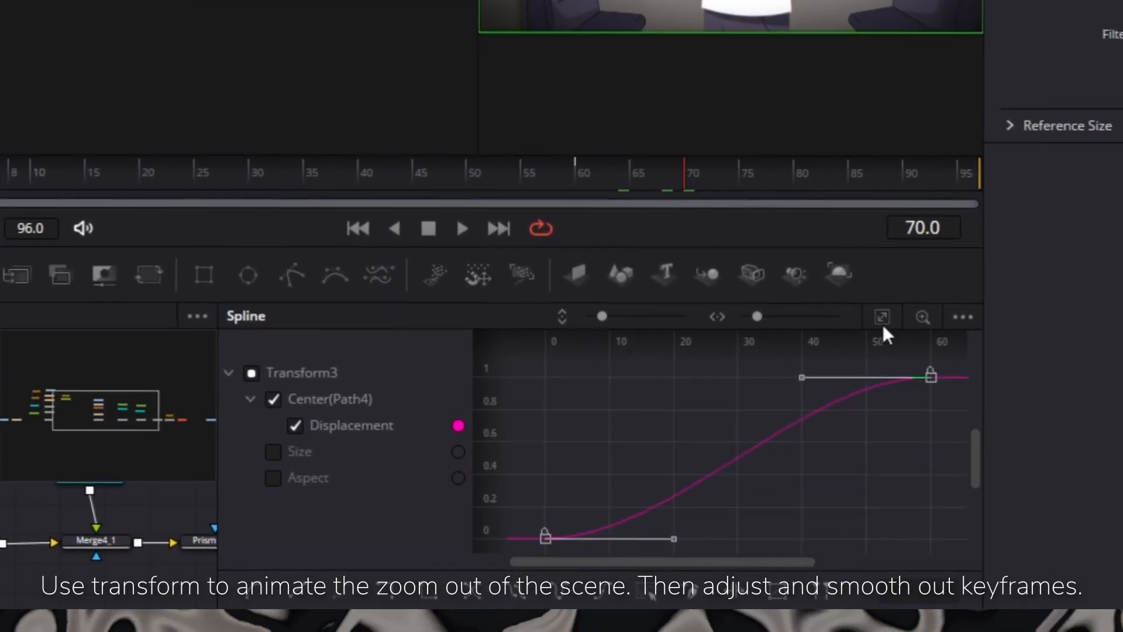
Set the displacement curve's Ease In to 86.2 and Ease Out to 84.8, and turn to the Size curve
right_click(876, 418)
left_click(918, 96)
left_click_drag(770, 347, 768, 348)
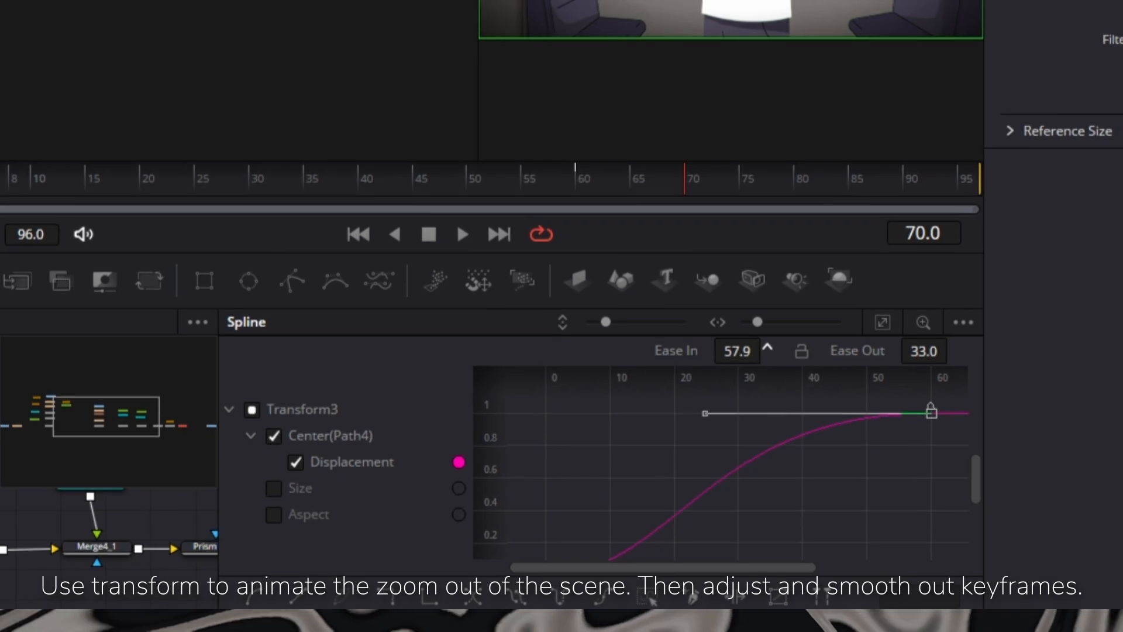
left_click_drag(947, 351, 952, 354)
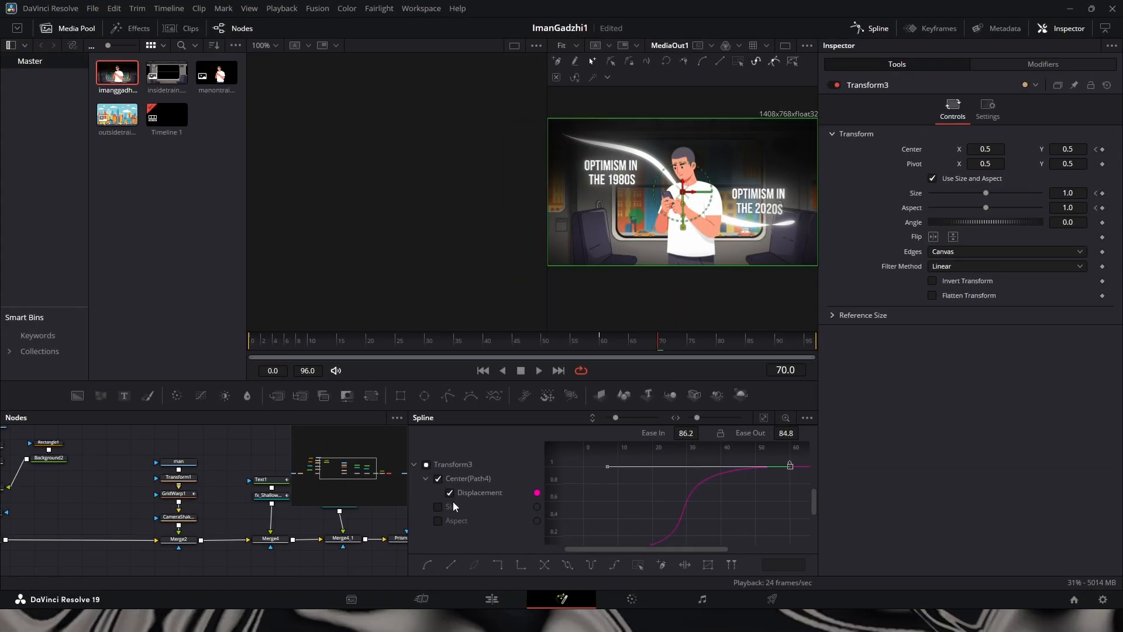
left_click(452, 506)
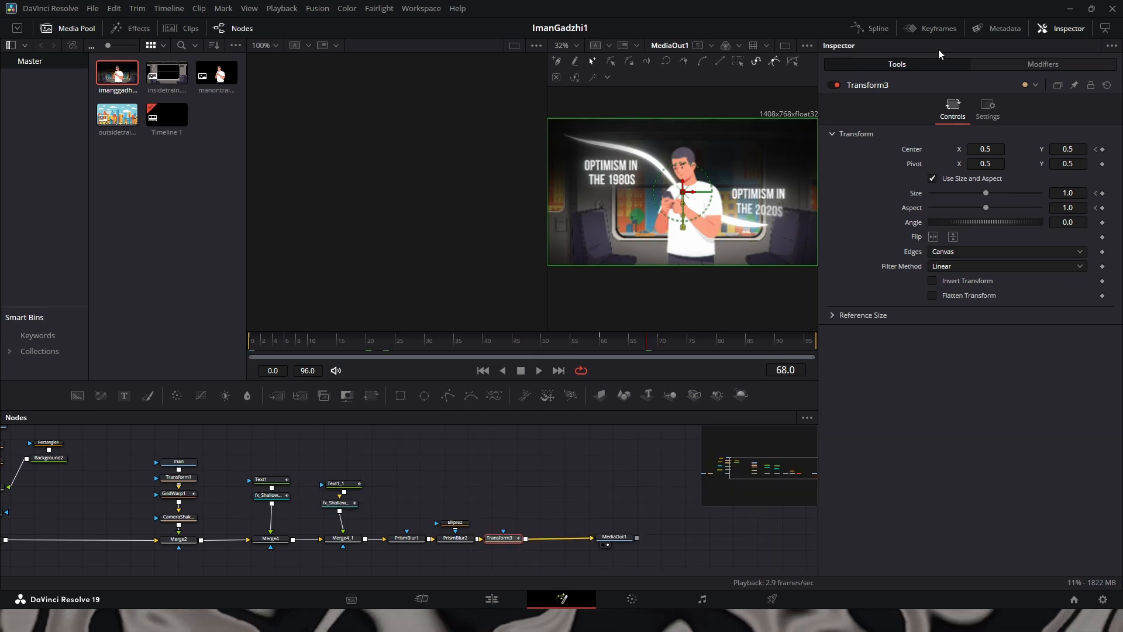
In the Keyframes editor, move Transform3's ending Size, Aspect and Center keyframes to frame 68
left_click(935, 28)
left_click(743, 417)
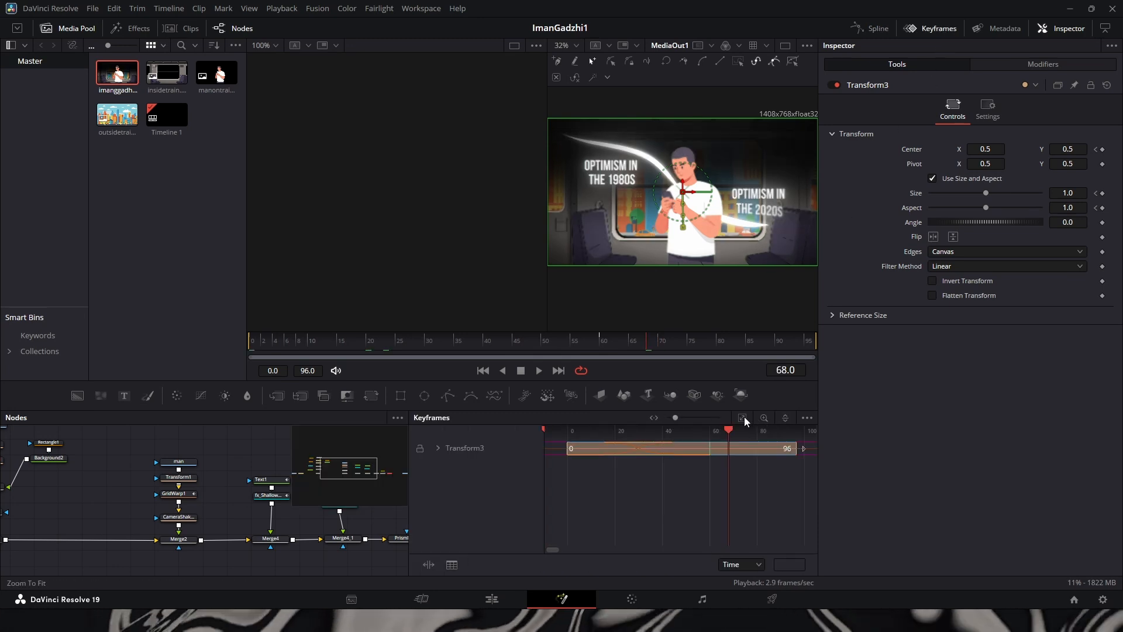
left_click(438, 449)
left_click_drag(742, 463, 729, 493)
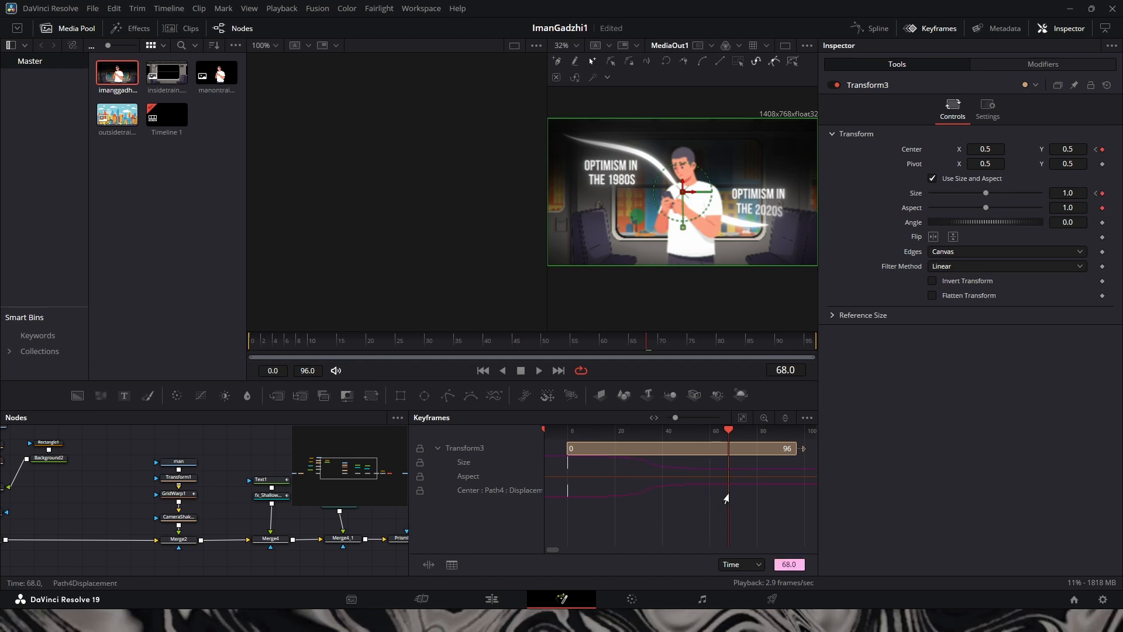
Animate the black background's Rectangle1 mask, lowering Level to 0.497 and raising Center Y at frame 0, and scrub through the result
left_click_drag(640, 340, 595, 342)
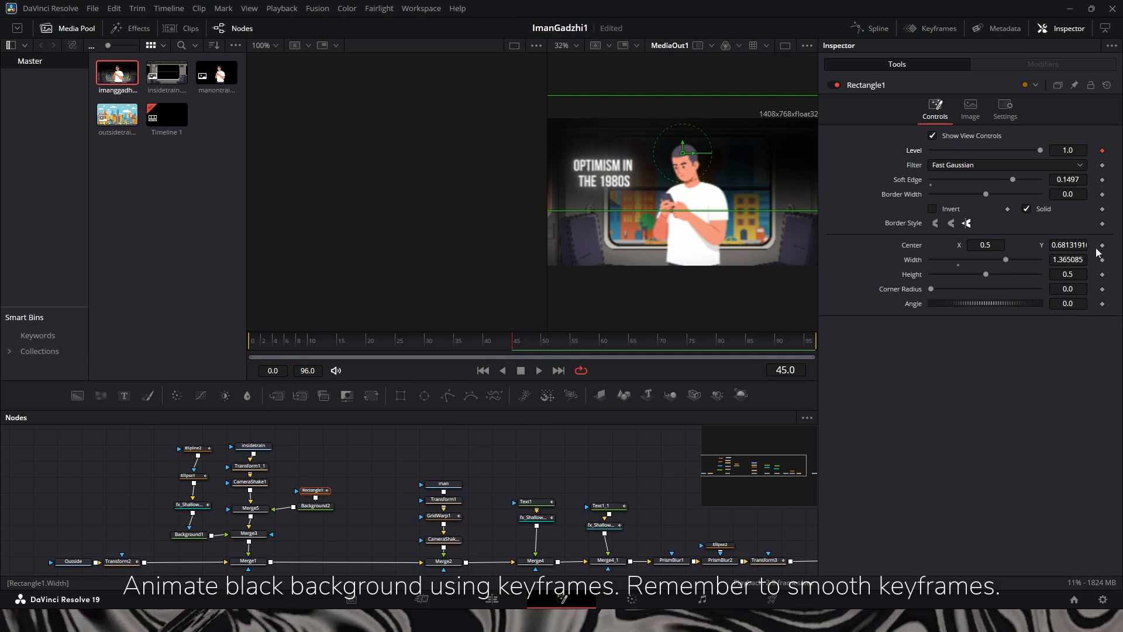
left_click_drag(521, 349, 205, 369)
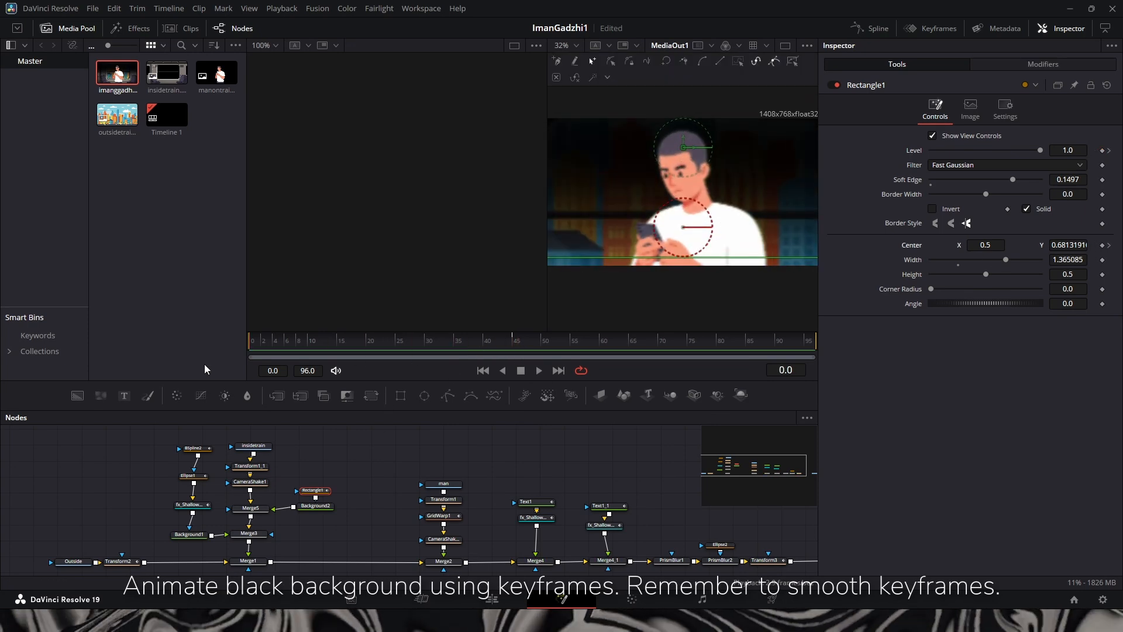
left_click_drag(1040, 151, 986, 154)
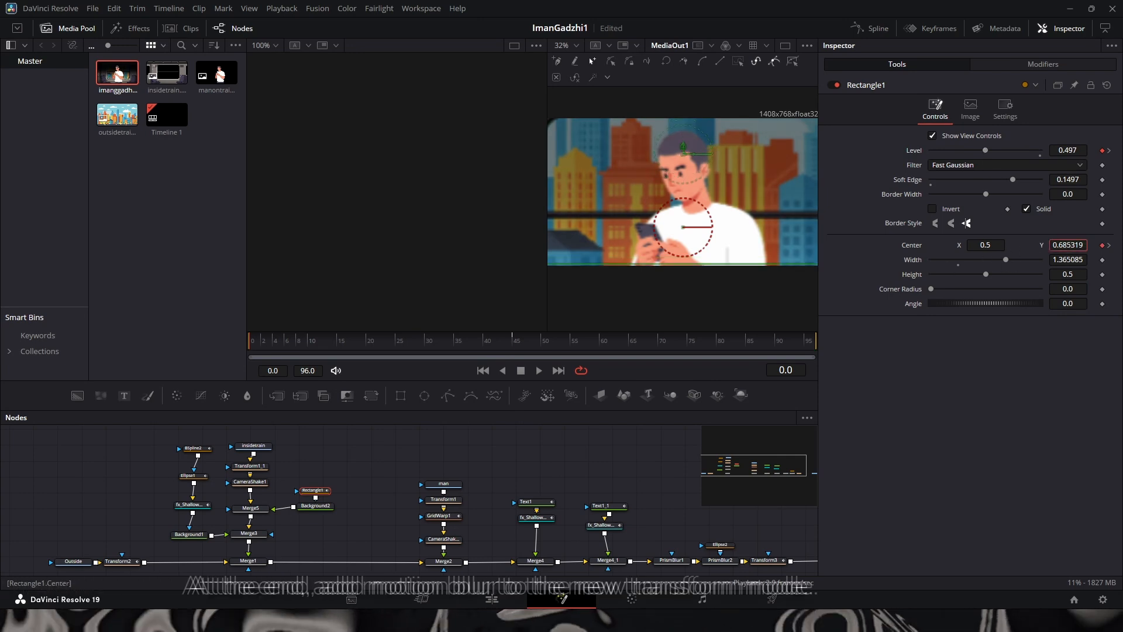
left_click(502, 340)
left_click_drag(502, 340, 597, 344)
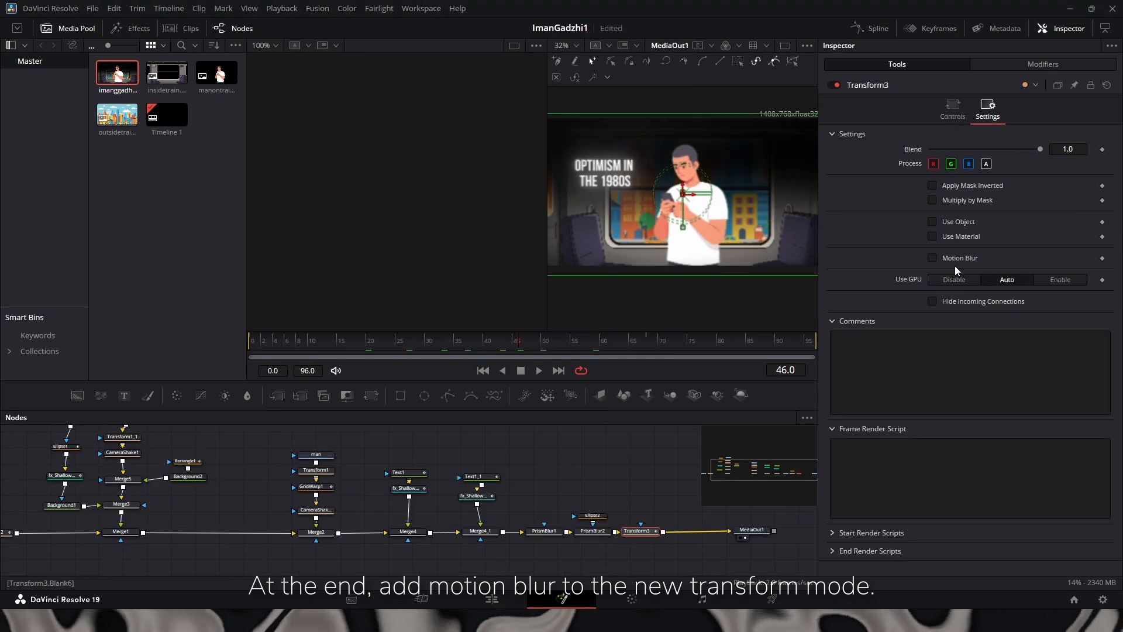
Enable motion blur on Transform3 and return to the Edit page
left_click(958, 258)
left_click(500, 600)
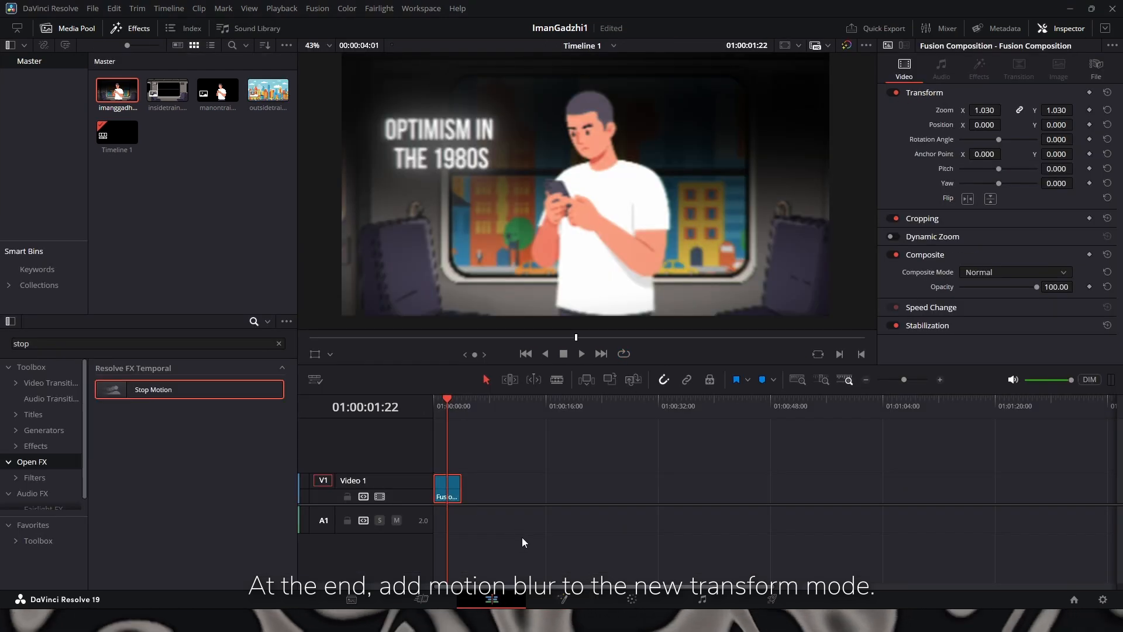